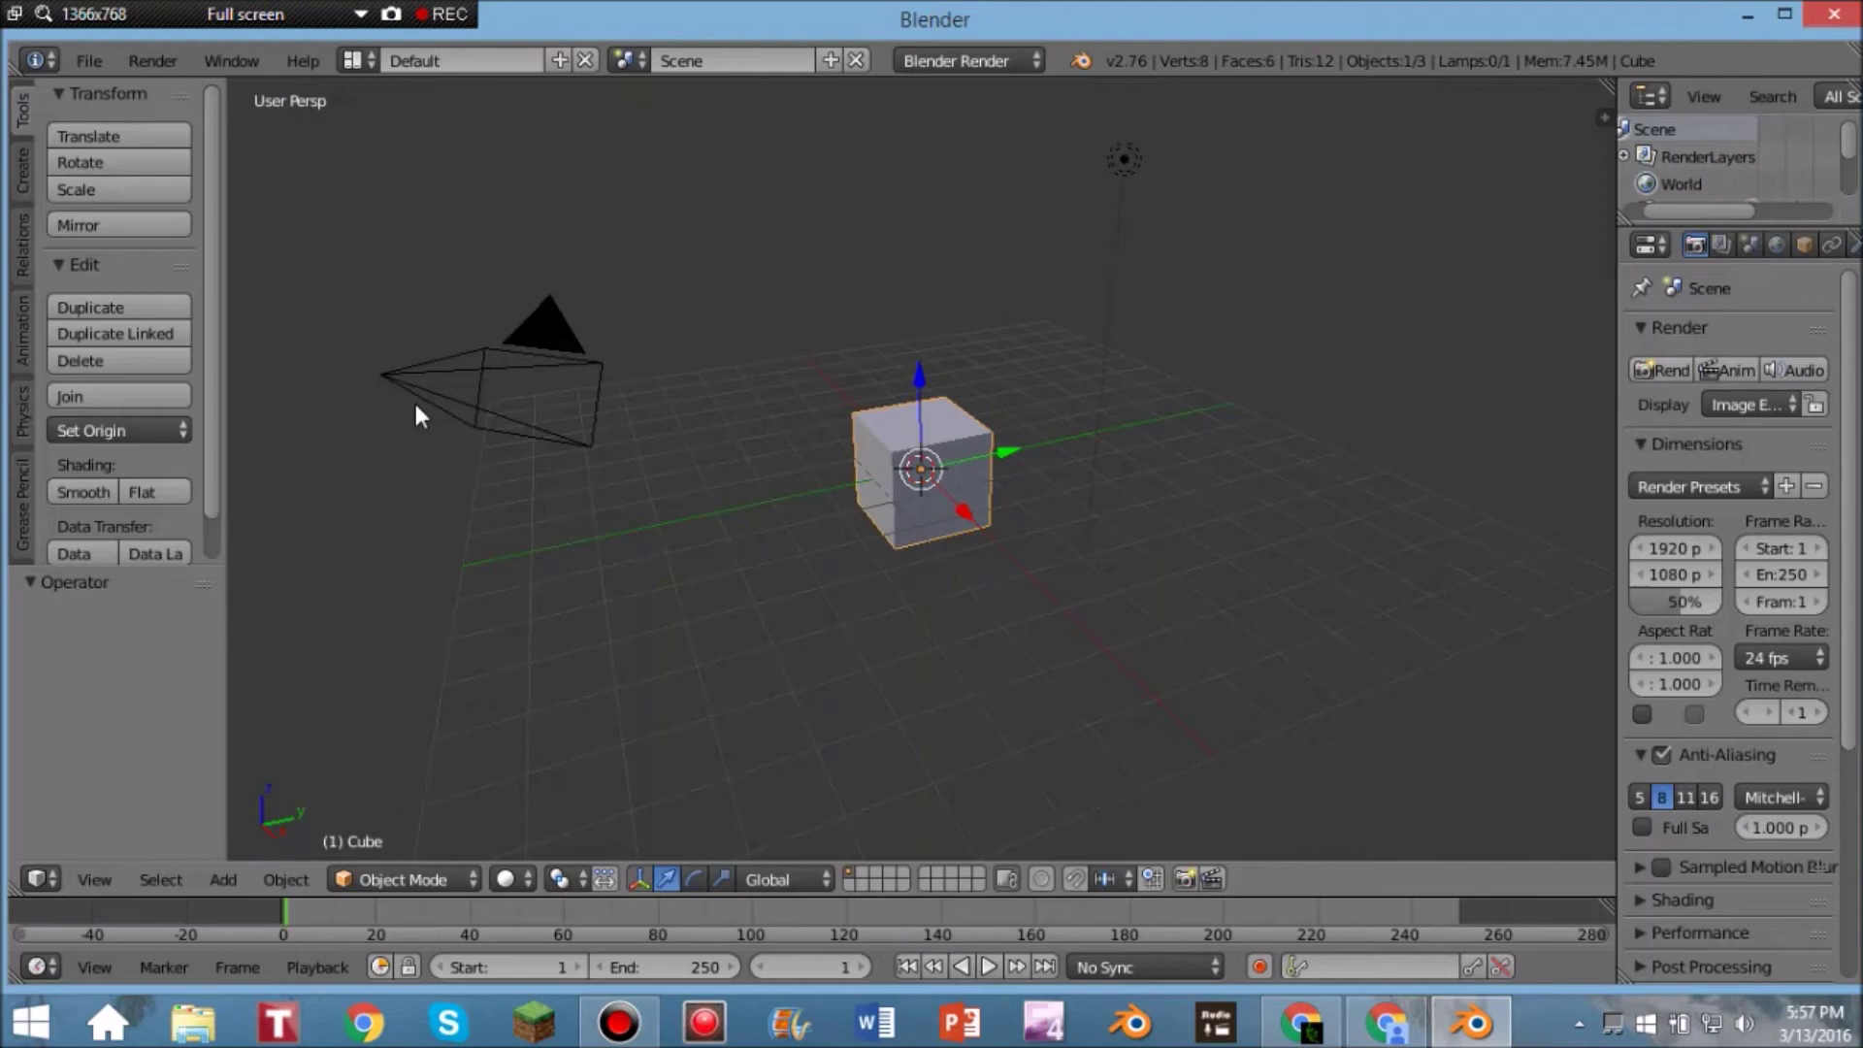
{"action": "key", "text": "grave"}
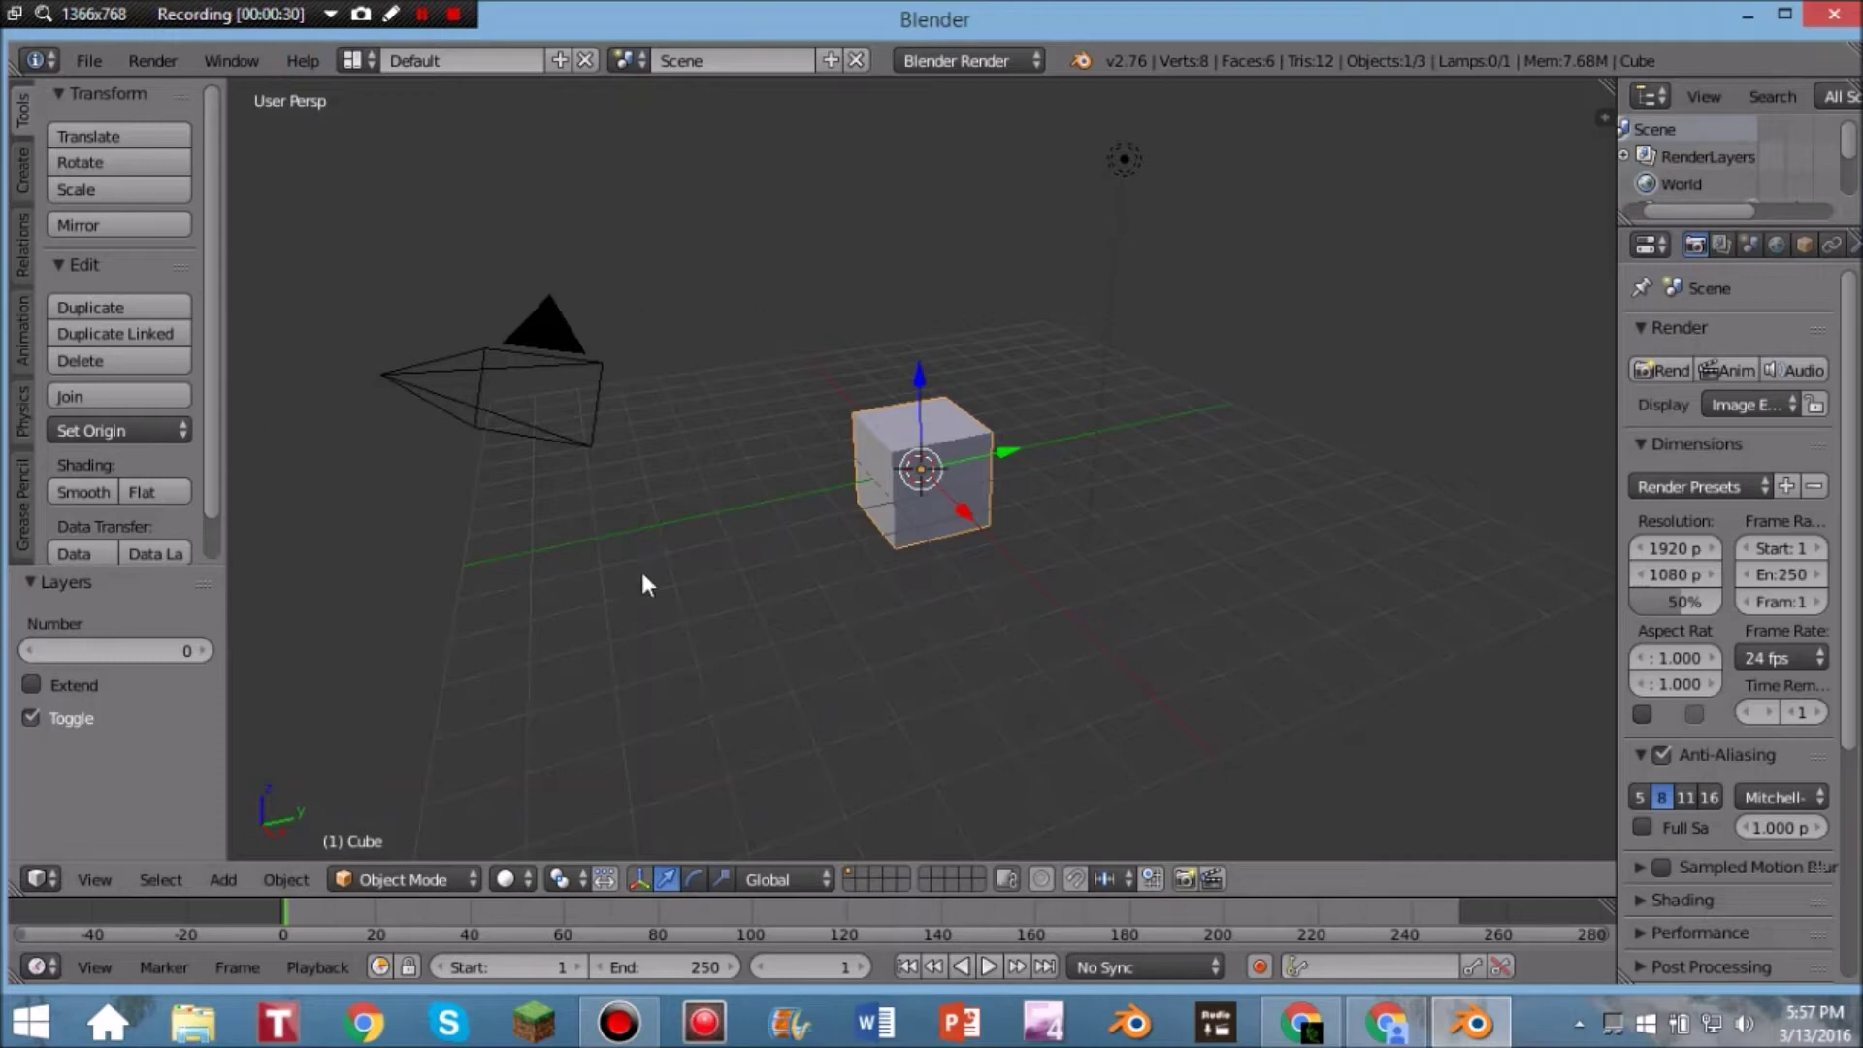
Step: Switch to the Compositing screen layout, then enable Use Nodes and Backdrop for the scene's compositing nodes
{"action": "left_click", "coordinate": [349, 60]}
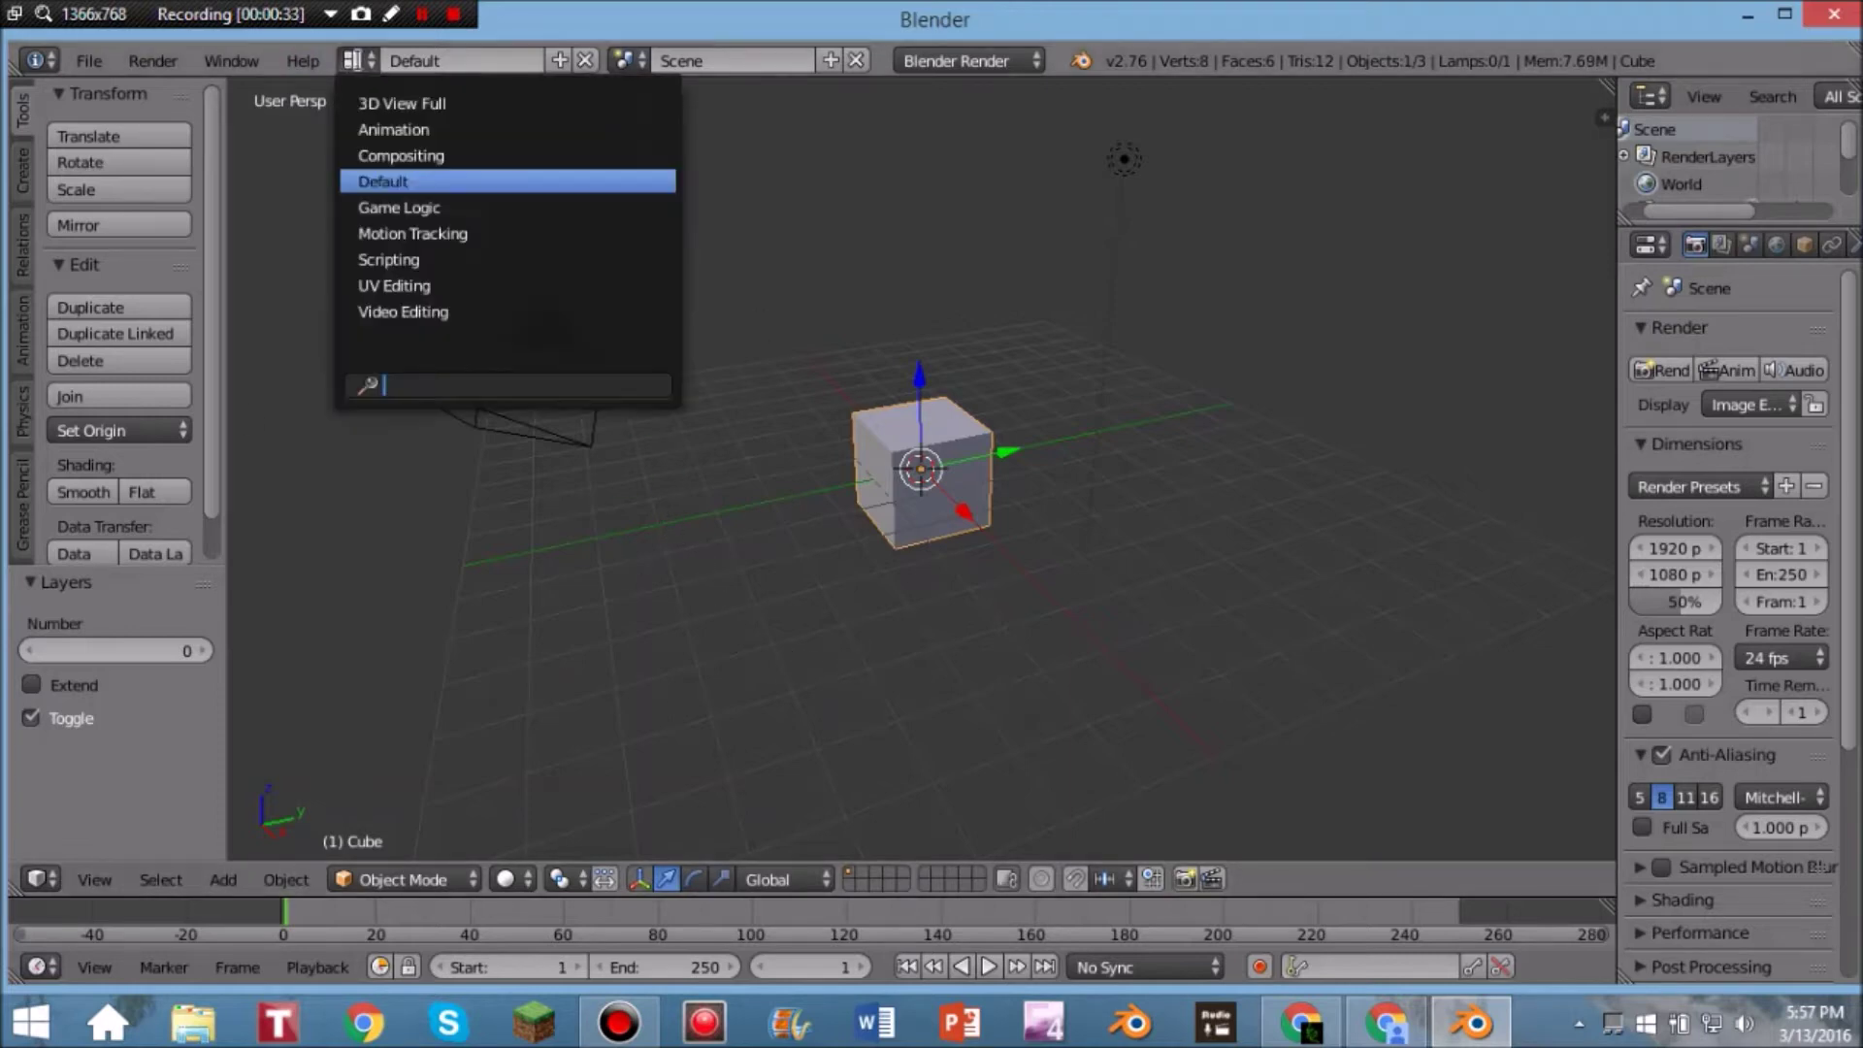
{"action": "left_click", "coordinate": [400, 156]}
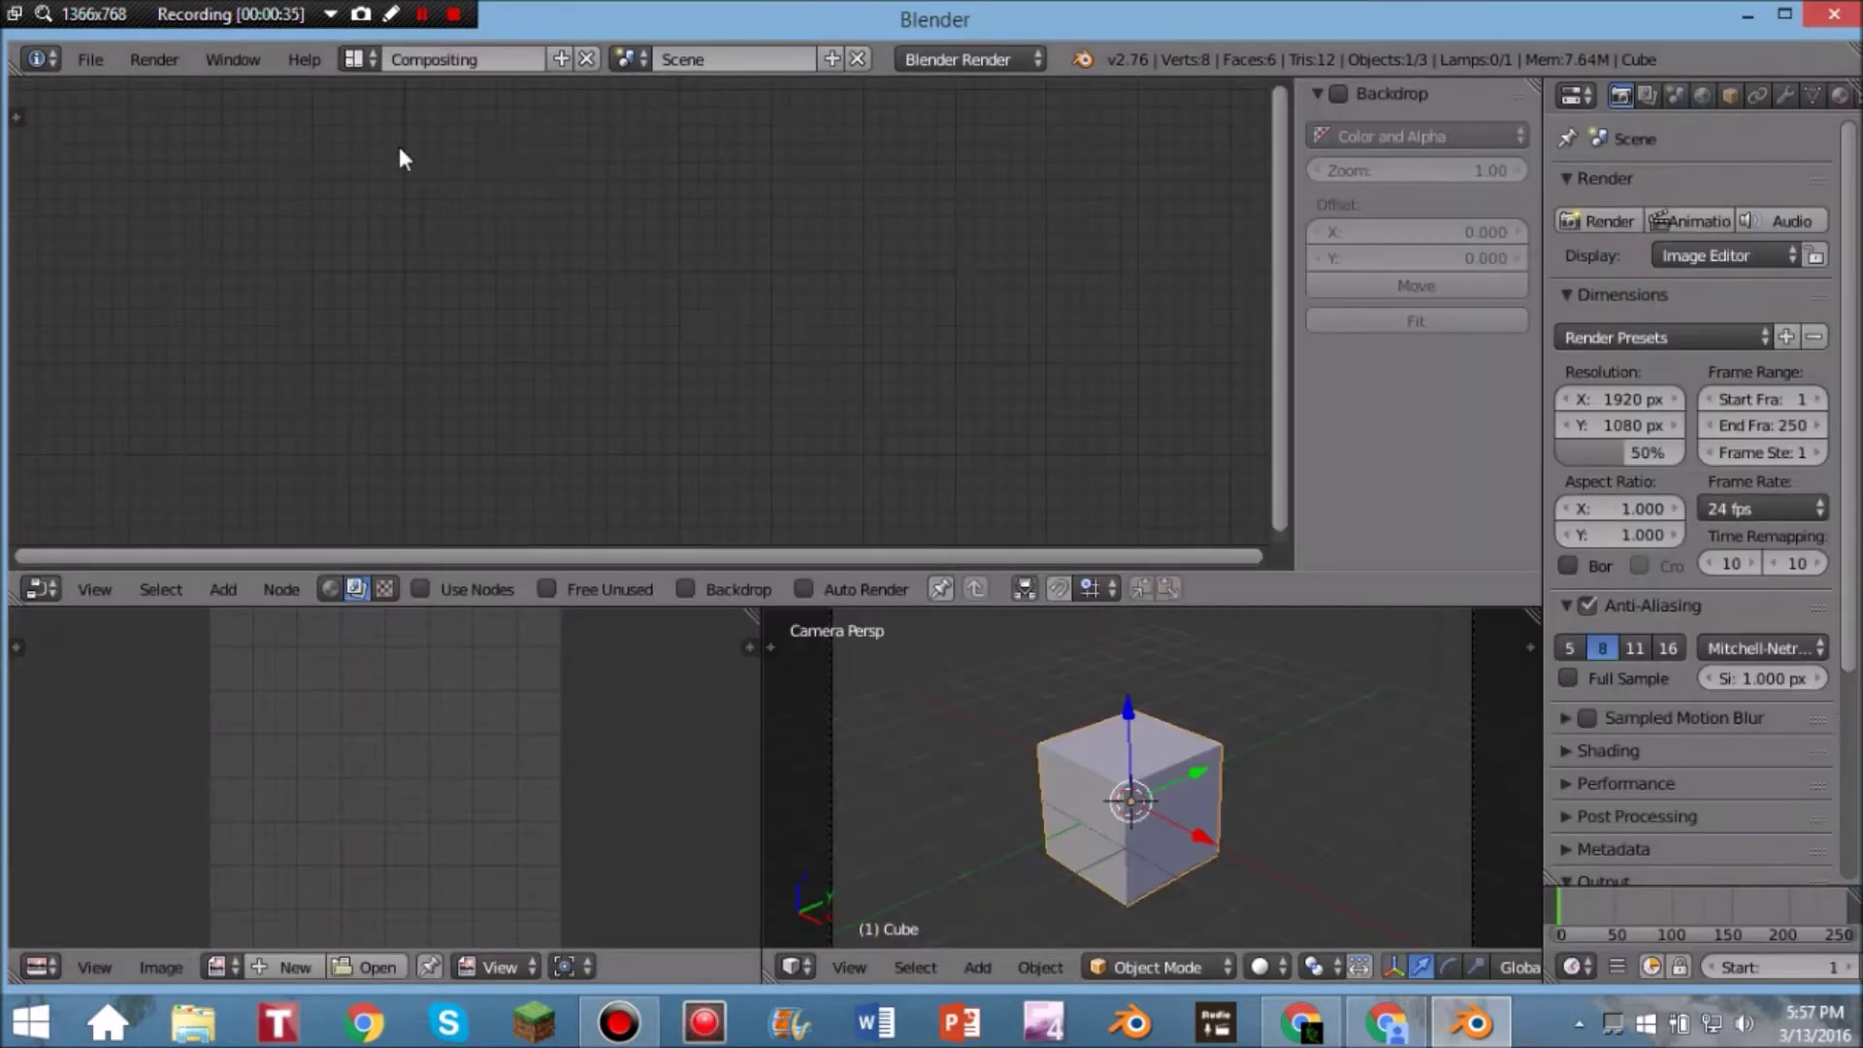
{"action": "left_click", "coordinate": [418, 587]}
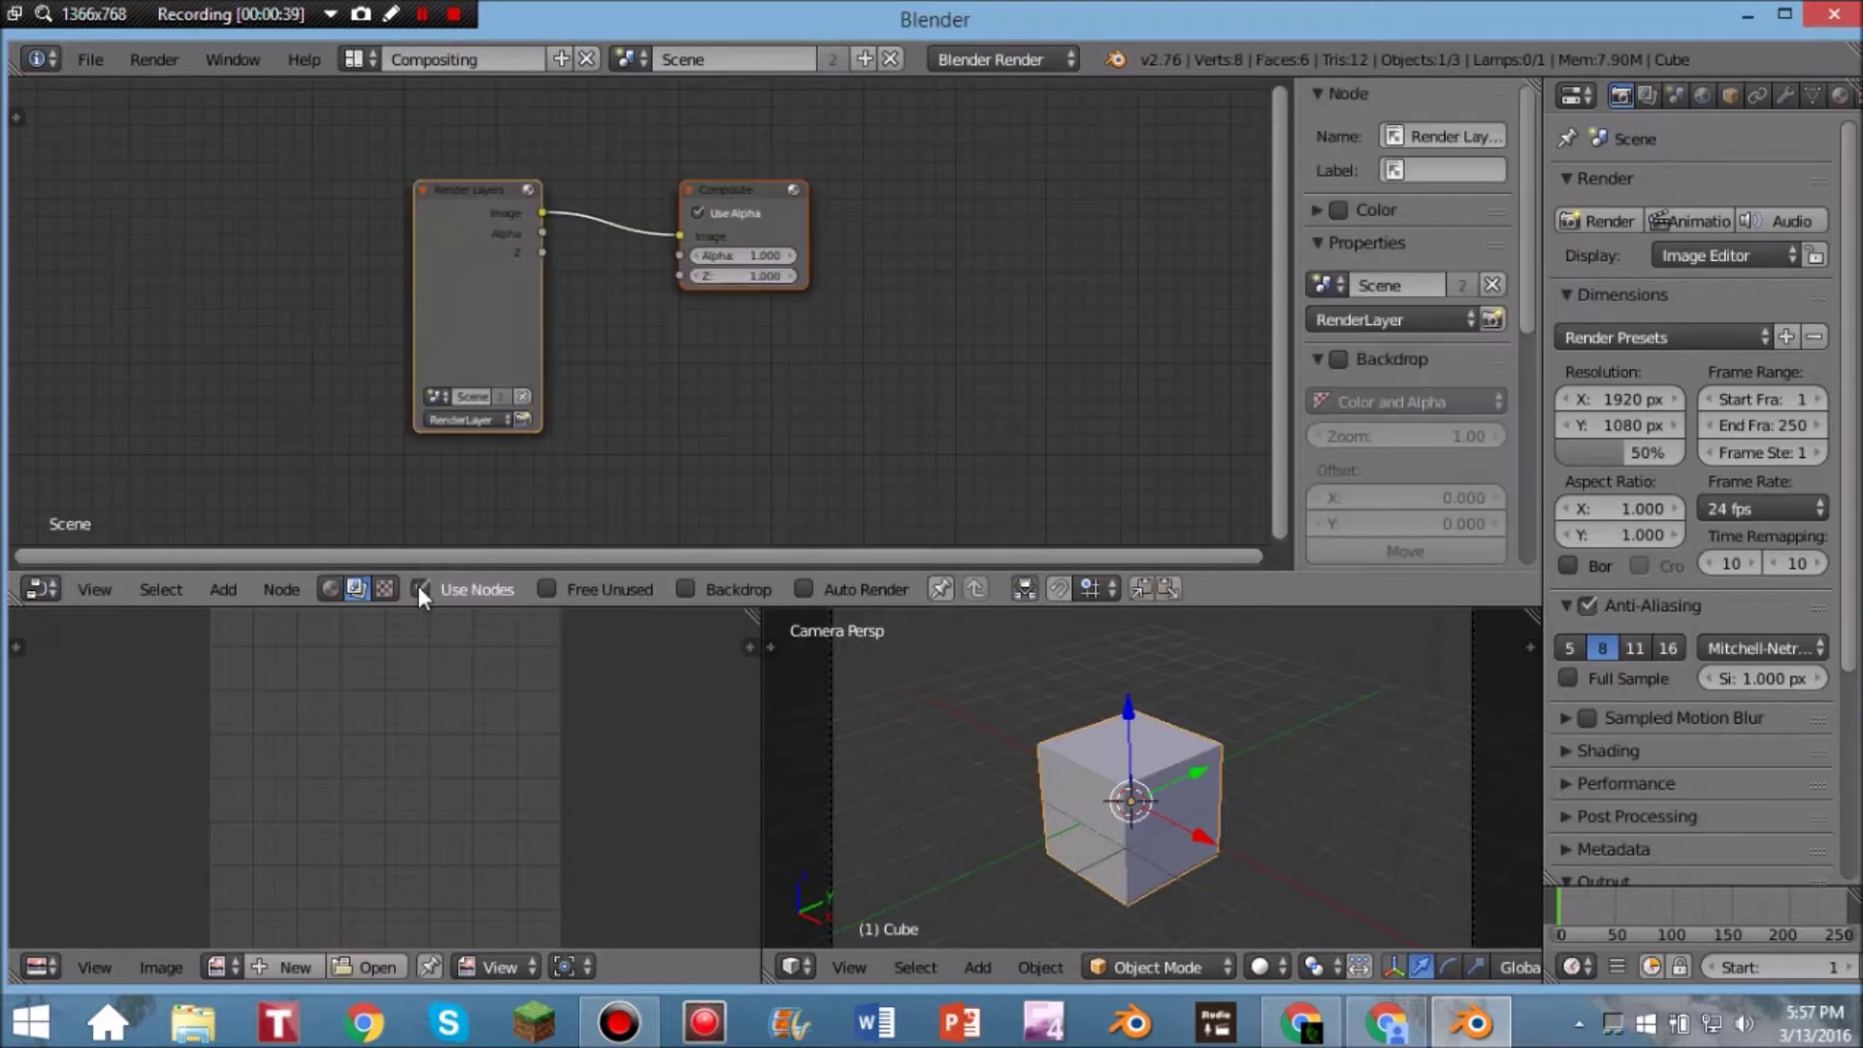
{"action": "left_click", "coordinate": [685, 588]}
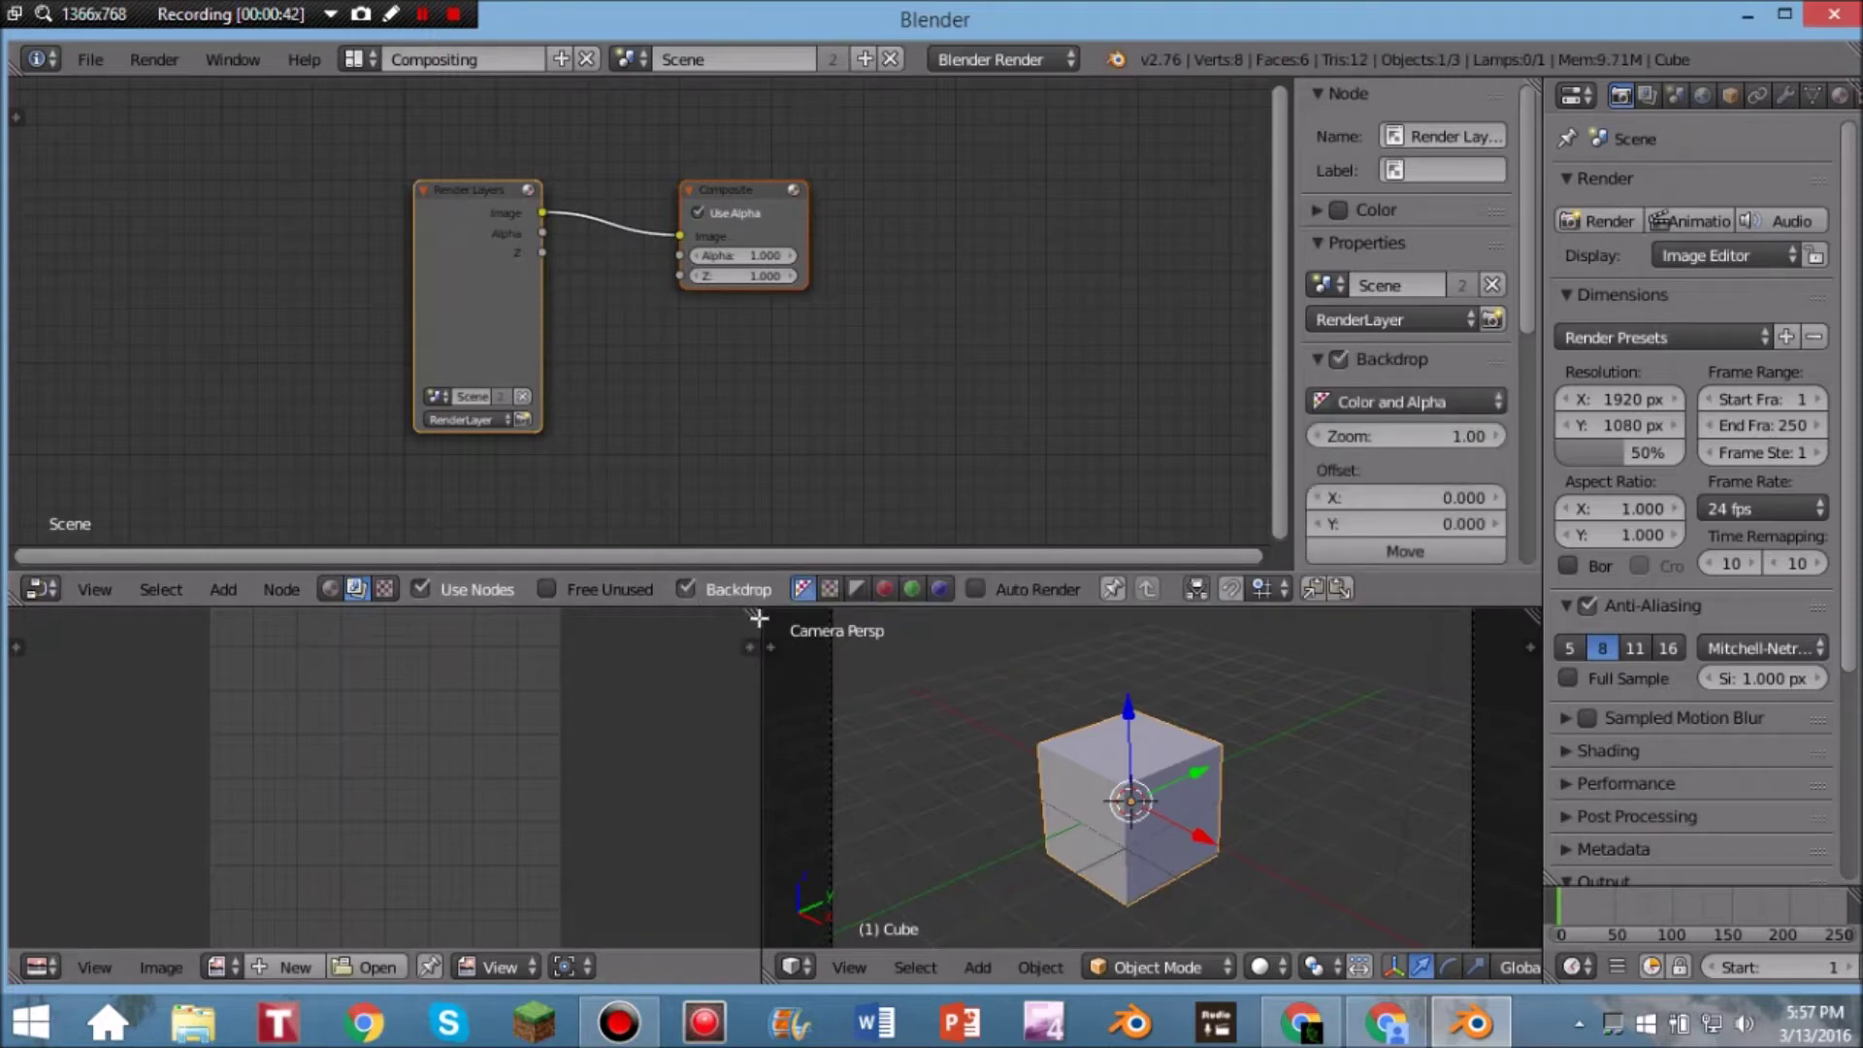
Step: Merge the image editor over the 3D view area and maximize the node editor
{"action": "left_click_drag", "start_coordinate": [754, 616], "coordinate": [830, 628]}
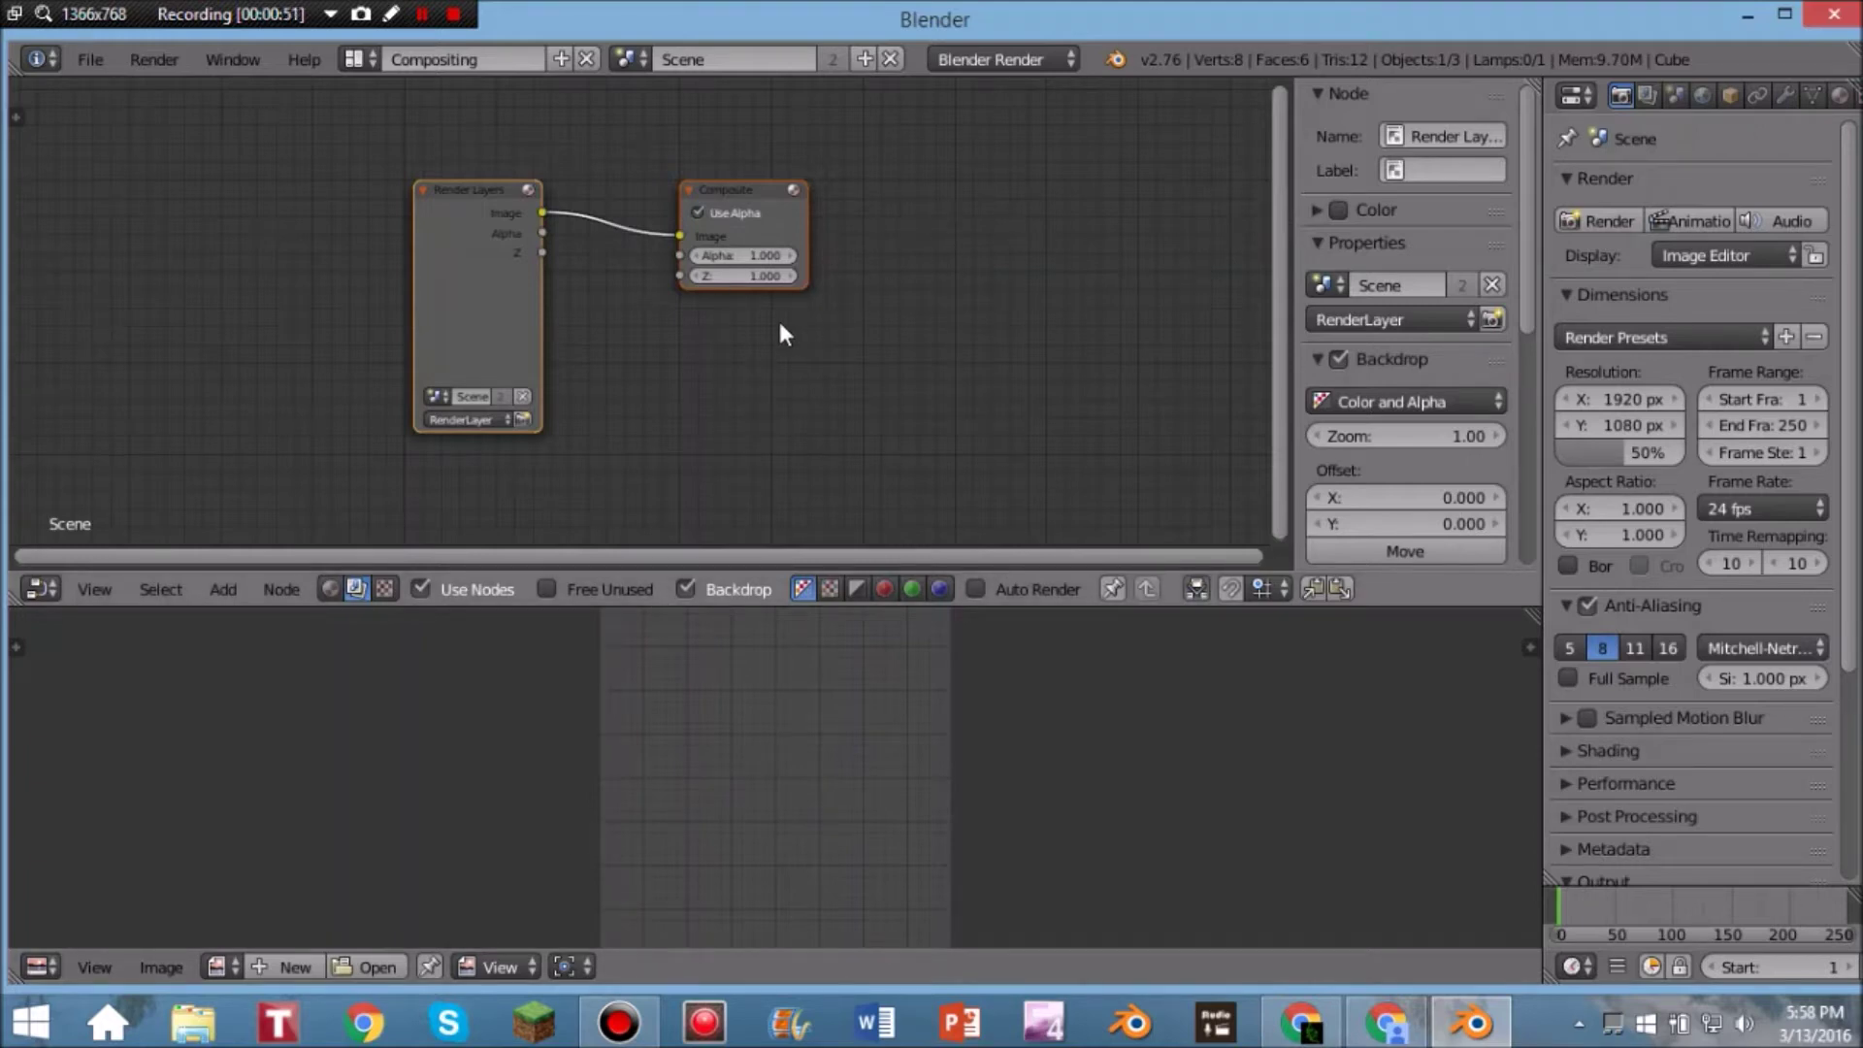
{"action": "key", "text": "ctrl+Up"}
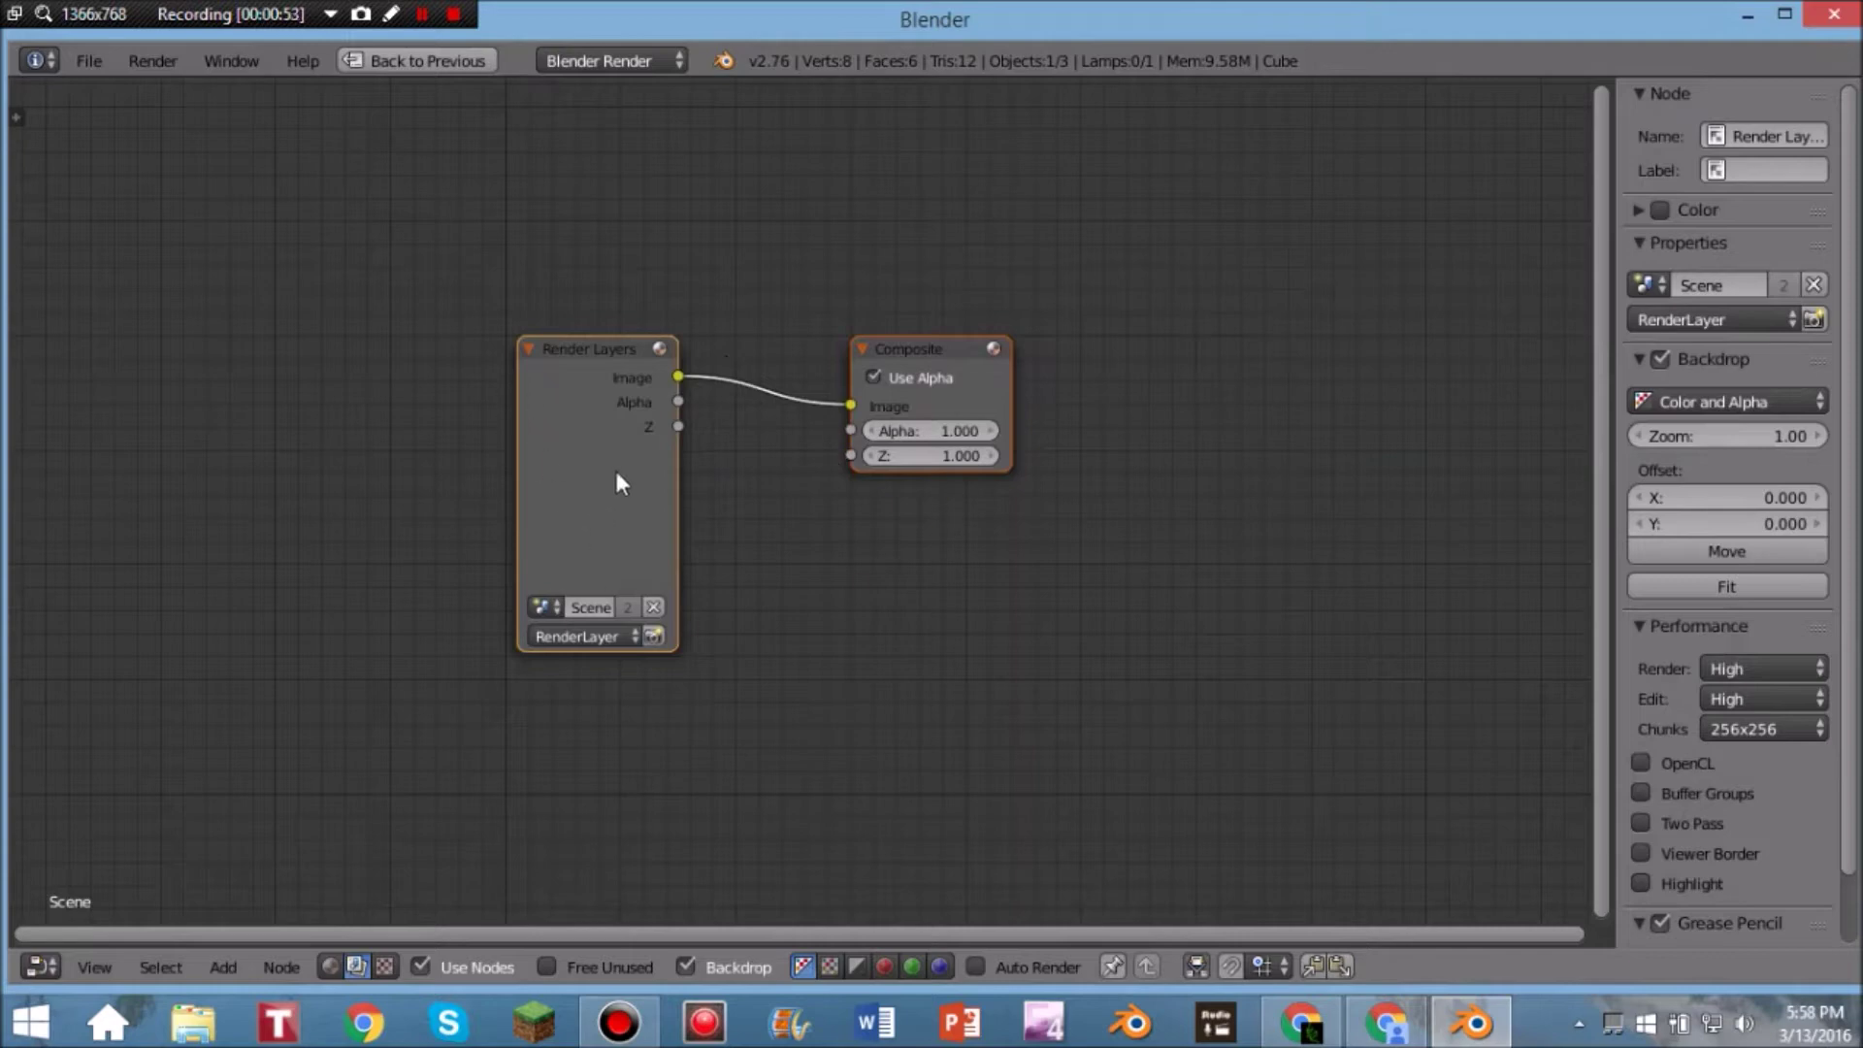
Step: Delete the Render Layers node and move the Composite node to the far upper-right part of the node canvas
{"action": "left_click", "coordinate": [573, 354]}
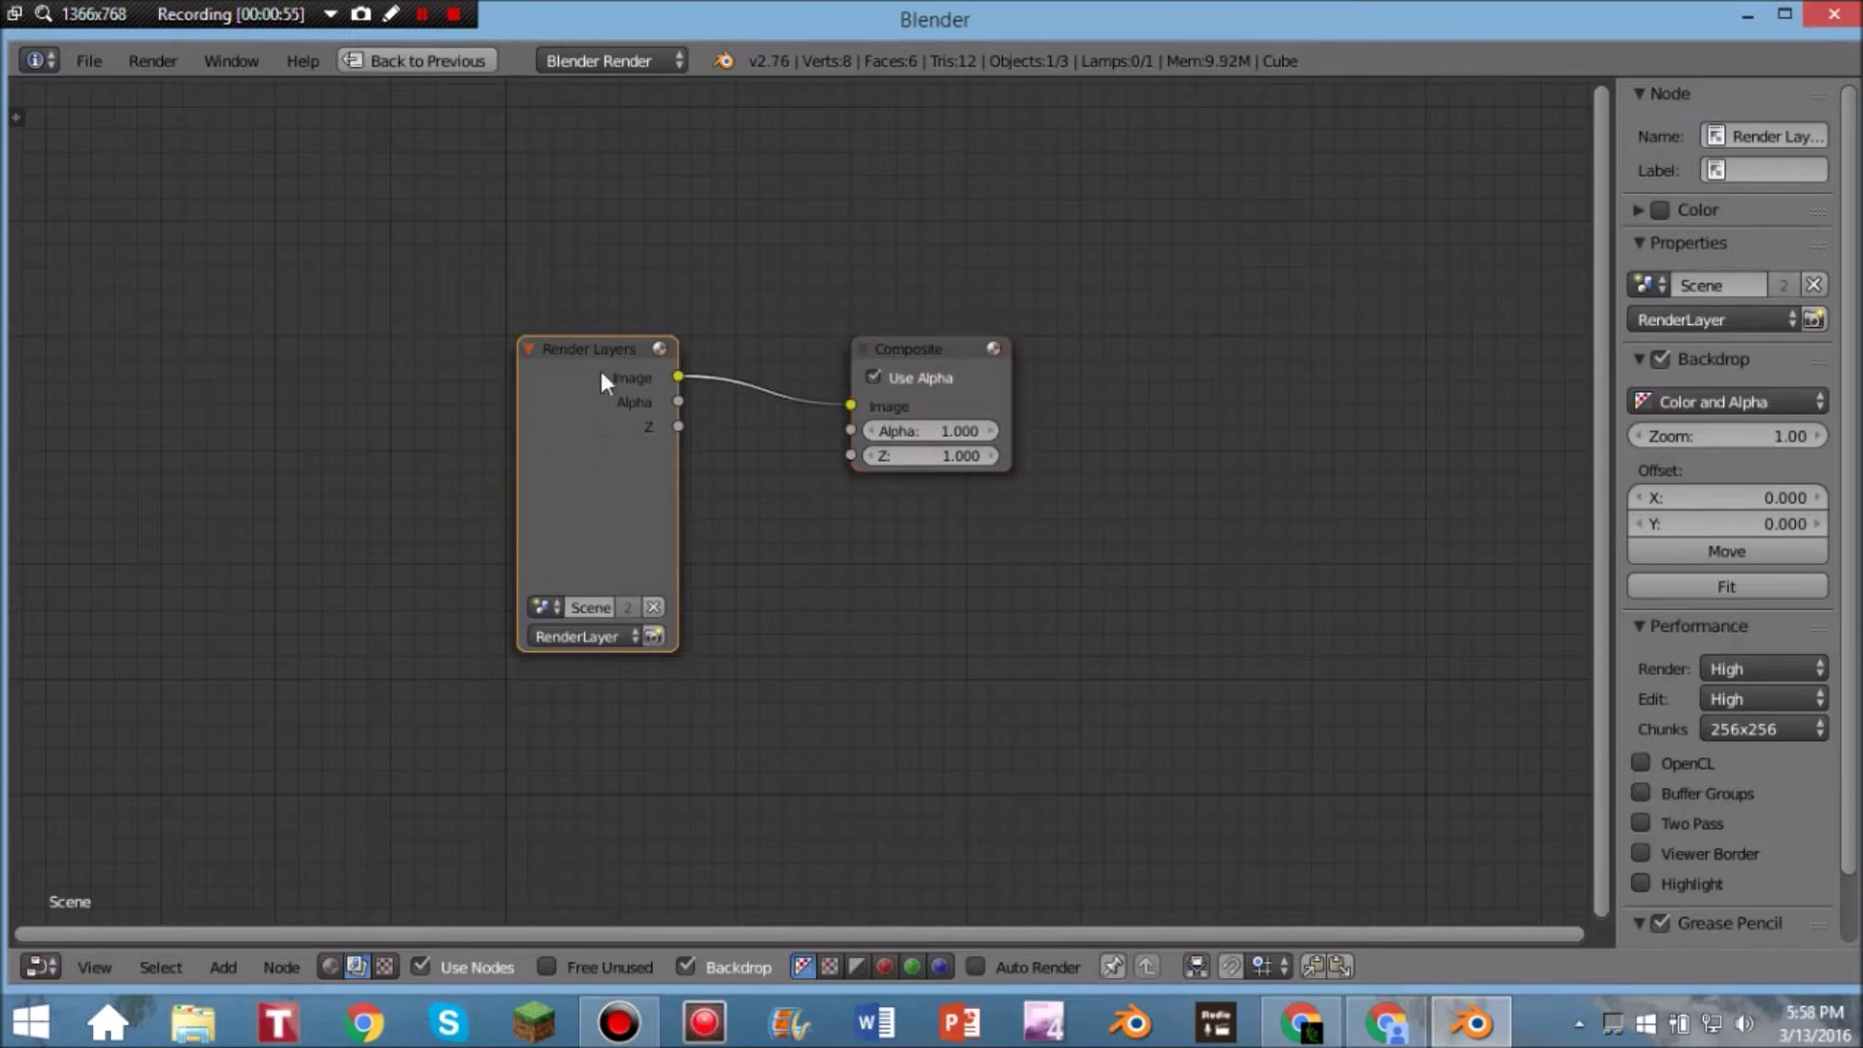
{"action": "key", "text": "x"}
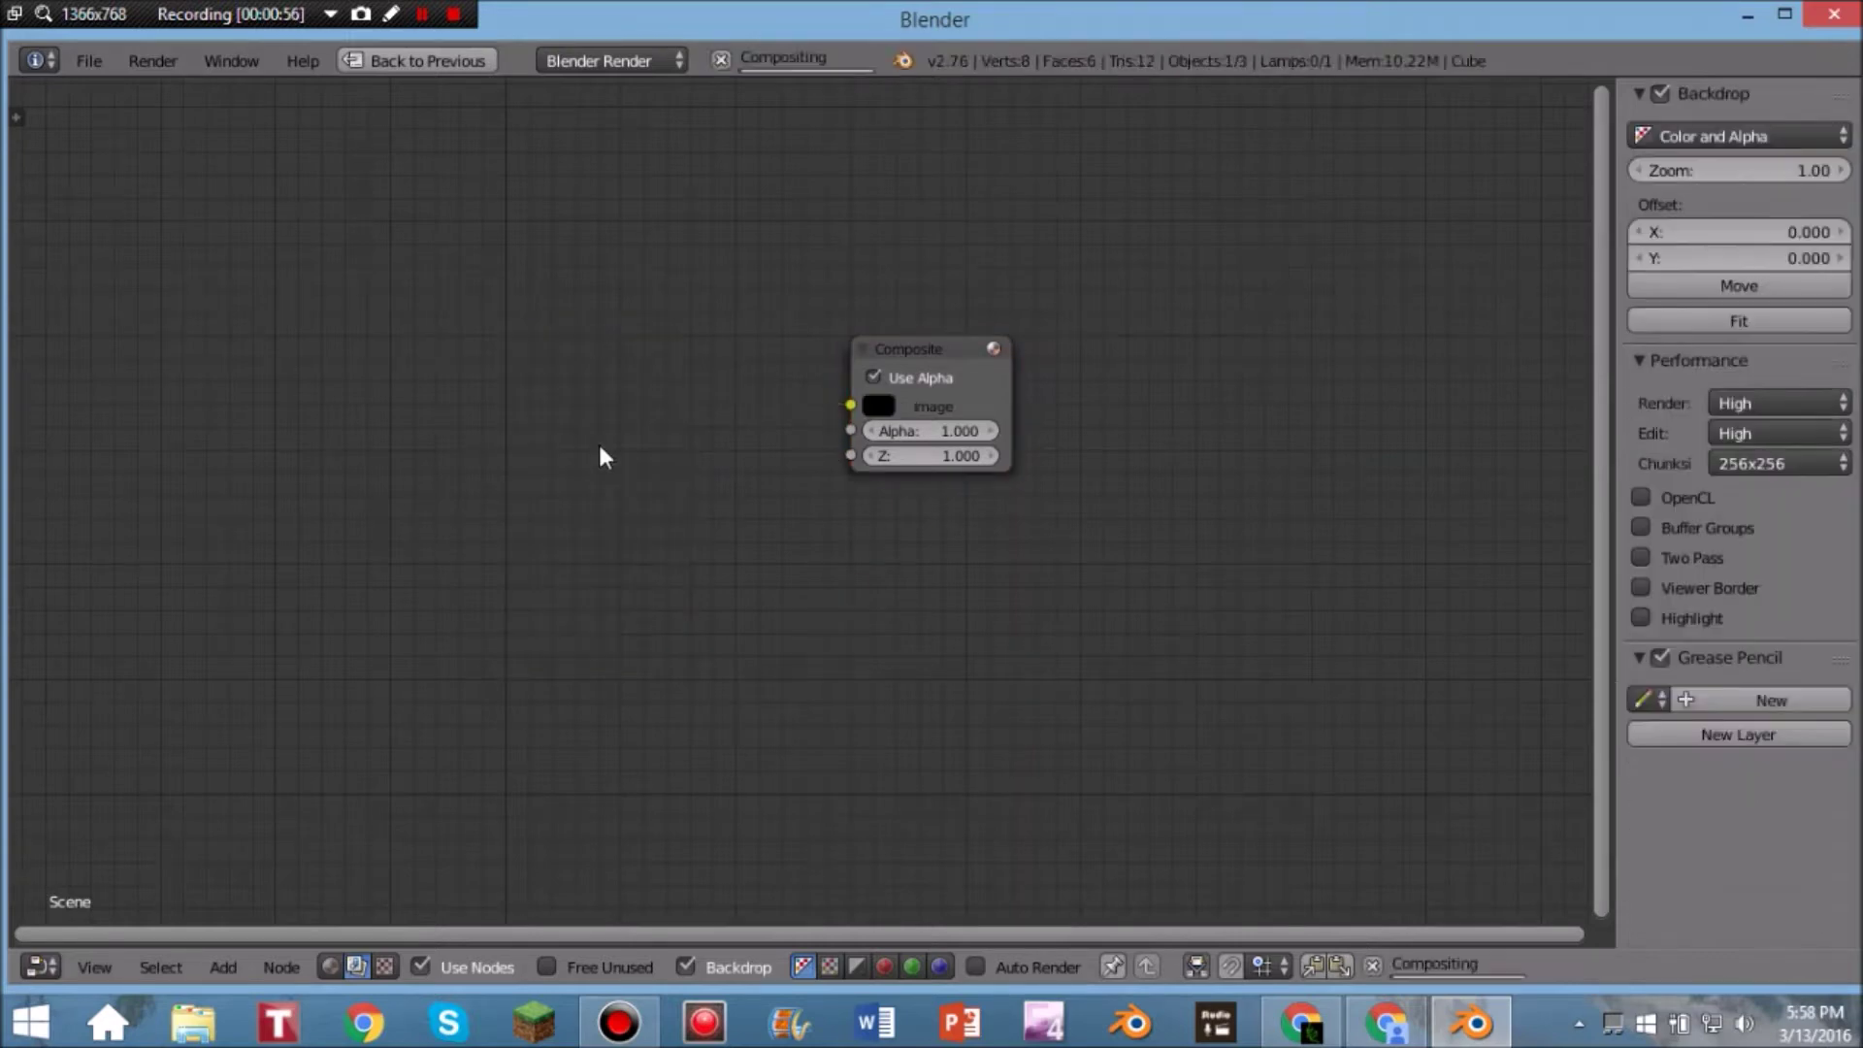
{"action": "left_click_drag", "start_coordinate": [910, 343], "coordinate": [1399, 165]}
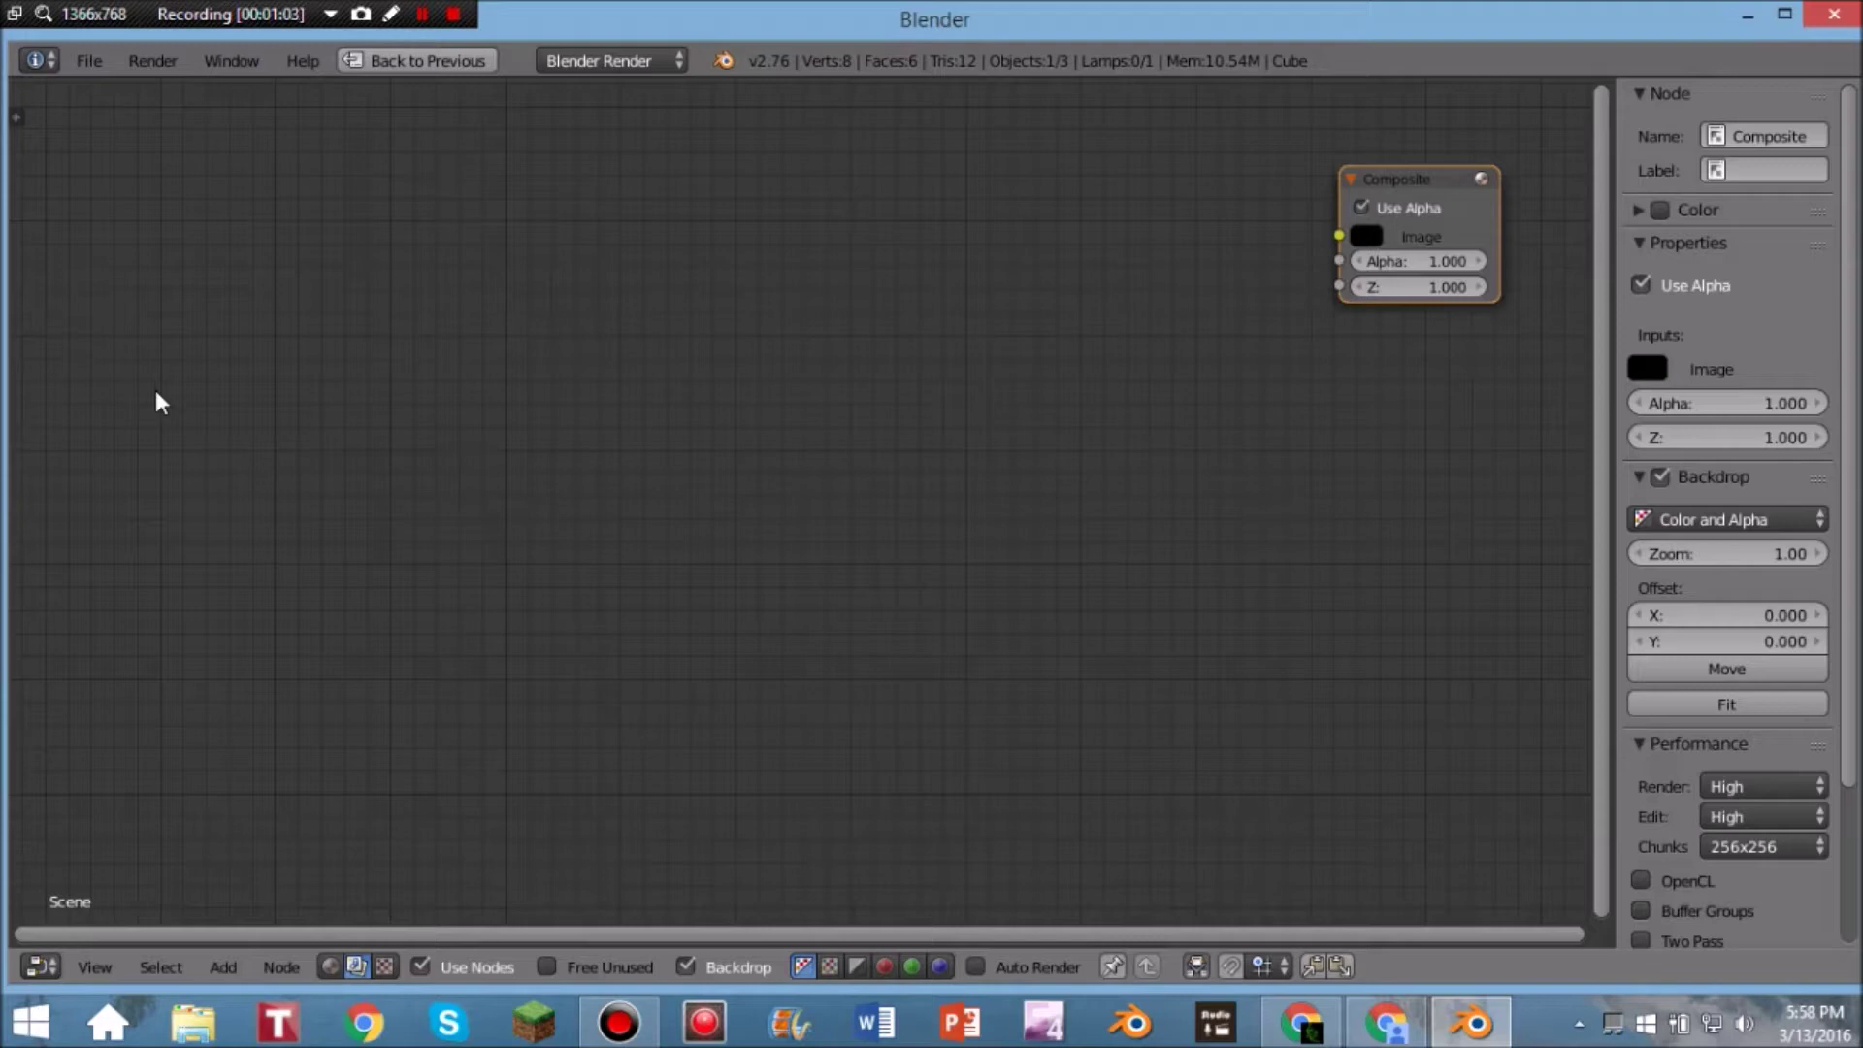
Step: Add an Image input node at the left side of the node canvas
{"action": "key", "text": "shift+a"}
{"action": "mouse_move", "coordinate": [130, 420]}
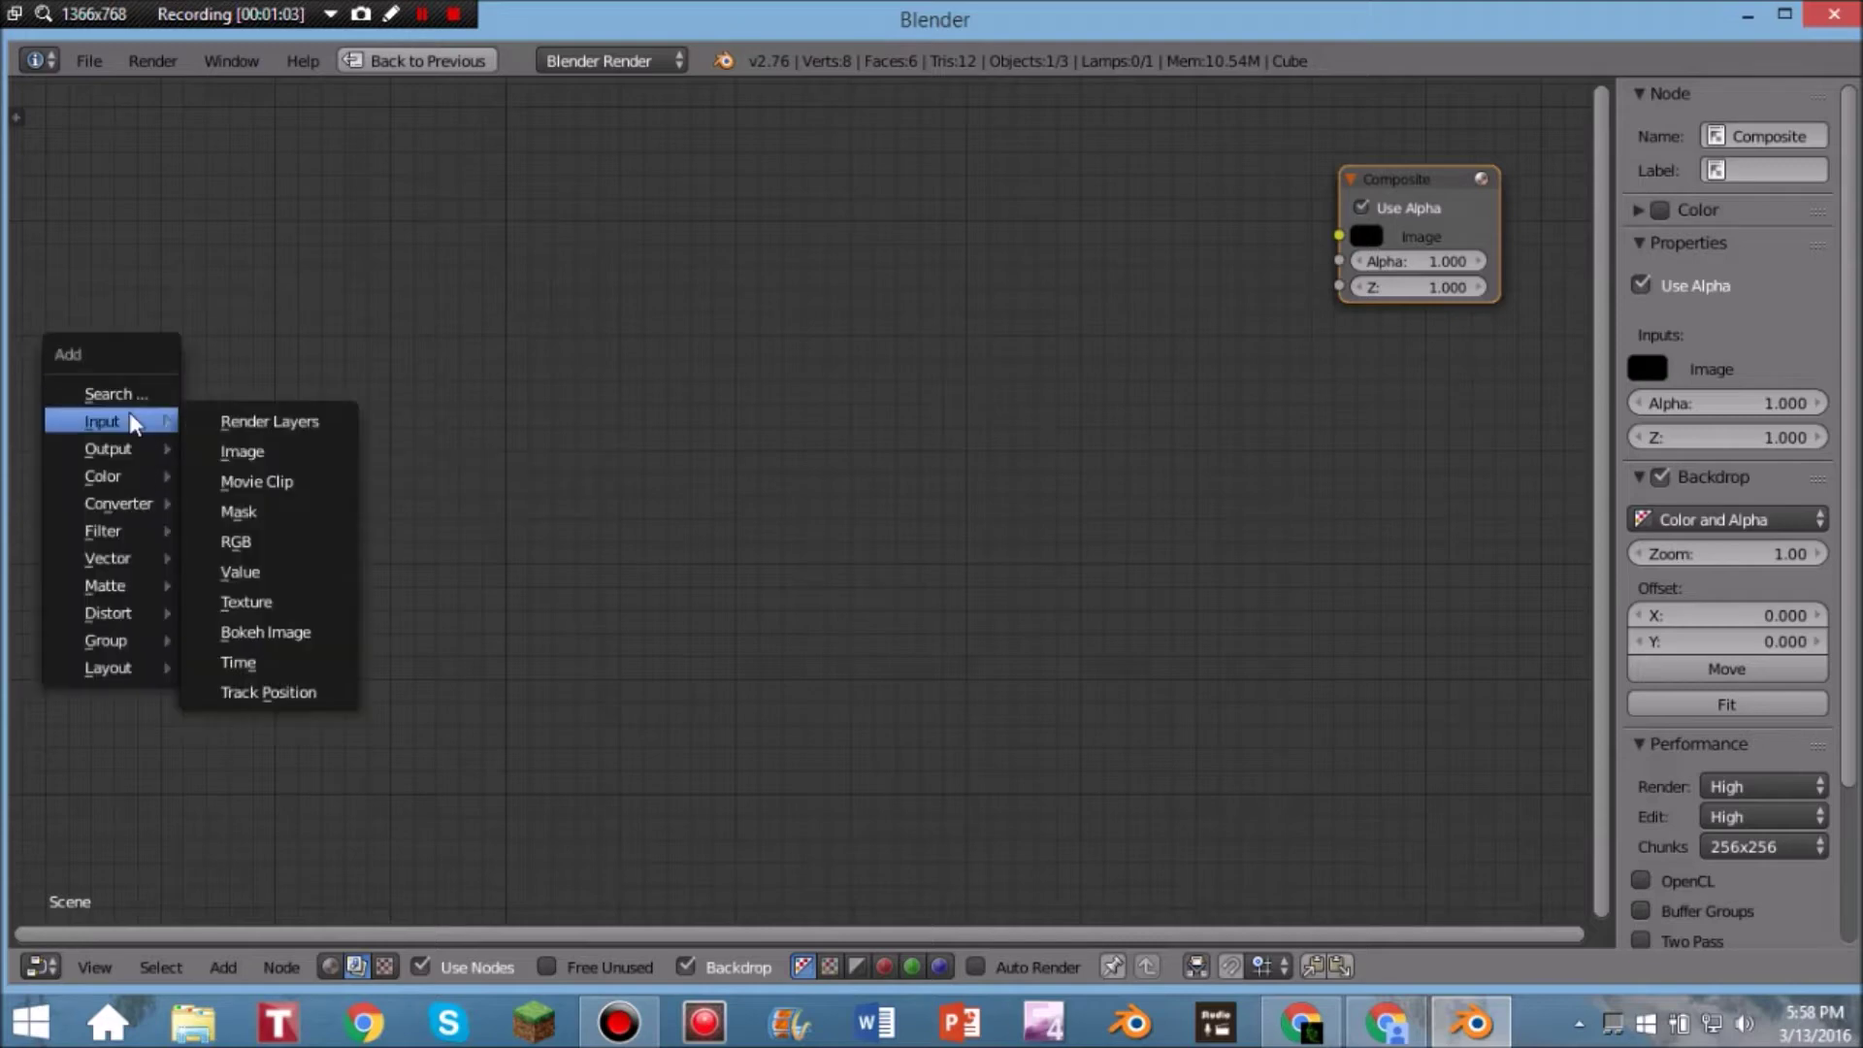
{"action": "left_click", "coordinate": [240, 452]}
{"action": "left_click", "coordinate": [151, 358]}
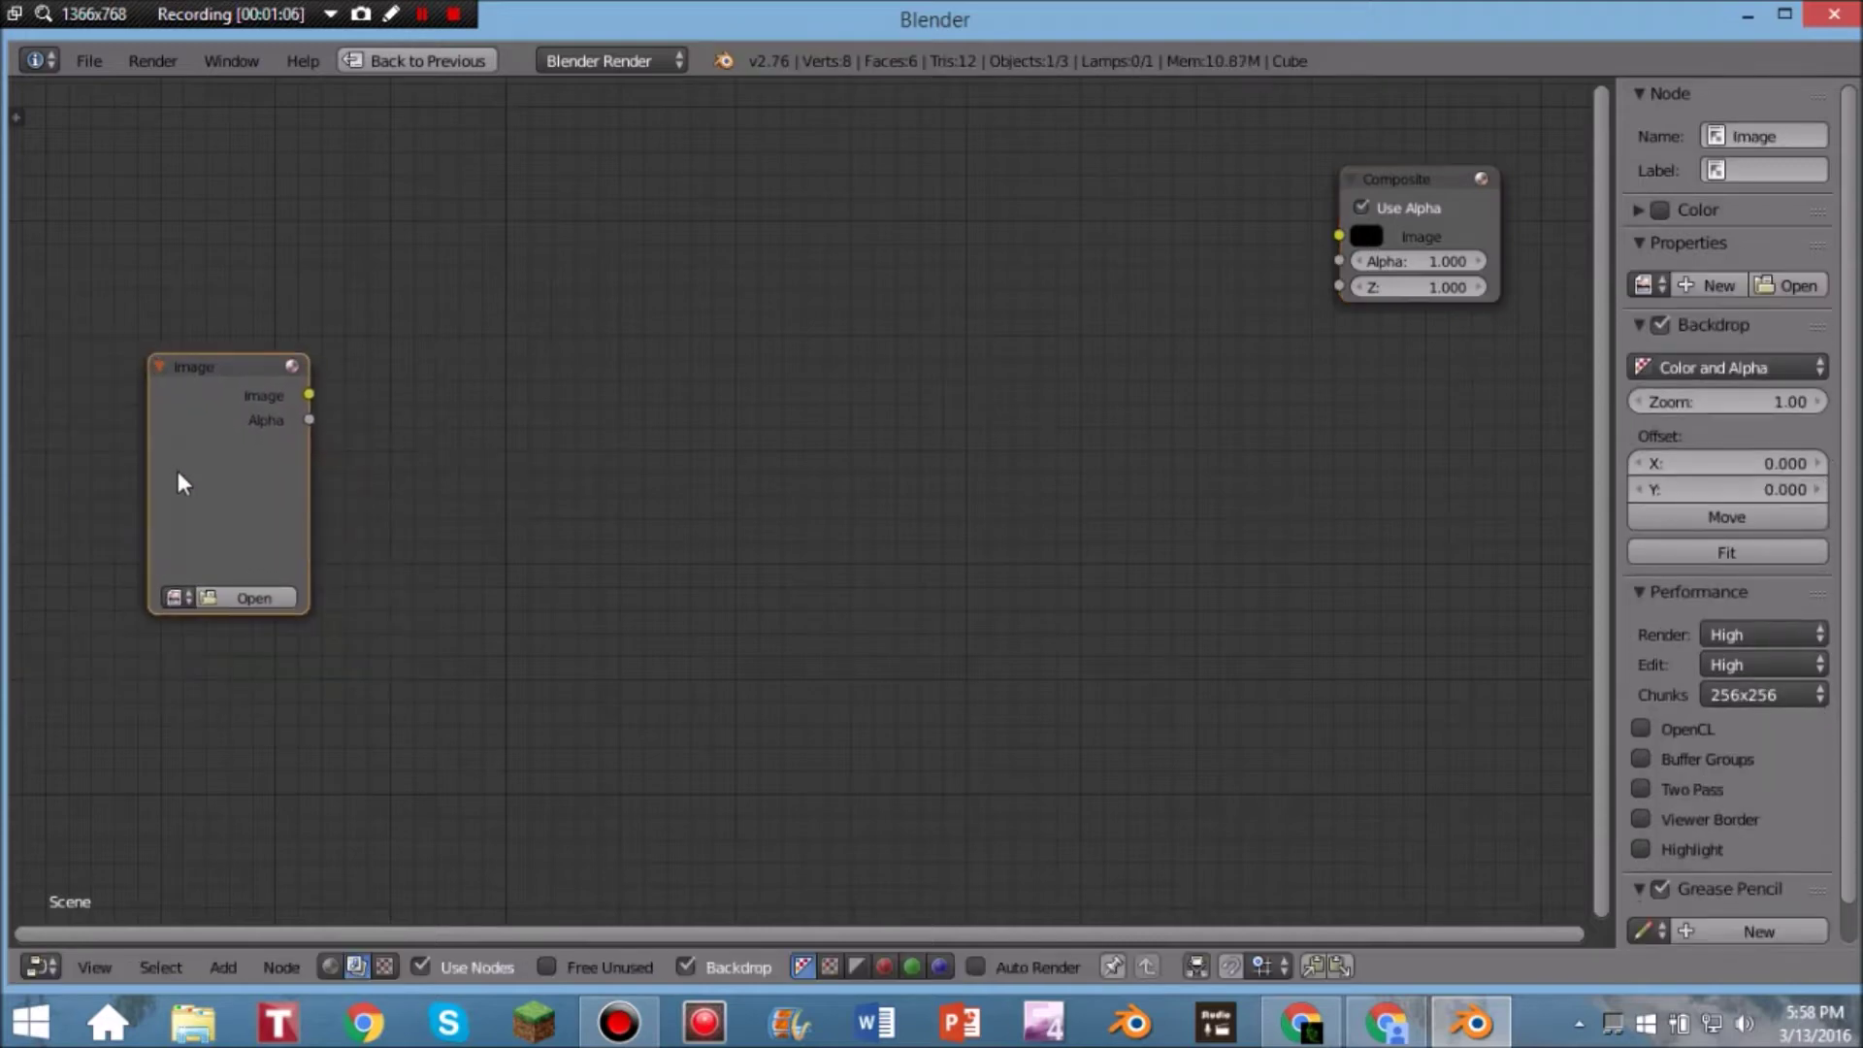
Step: Load maxresdefault.jpg from the Downloads folder into the Image node and shift the node slightly down and left
{"action": "left_click", "coordinate": [248, 595]}
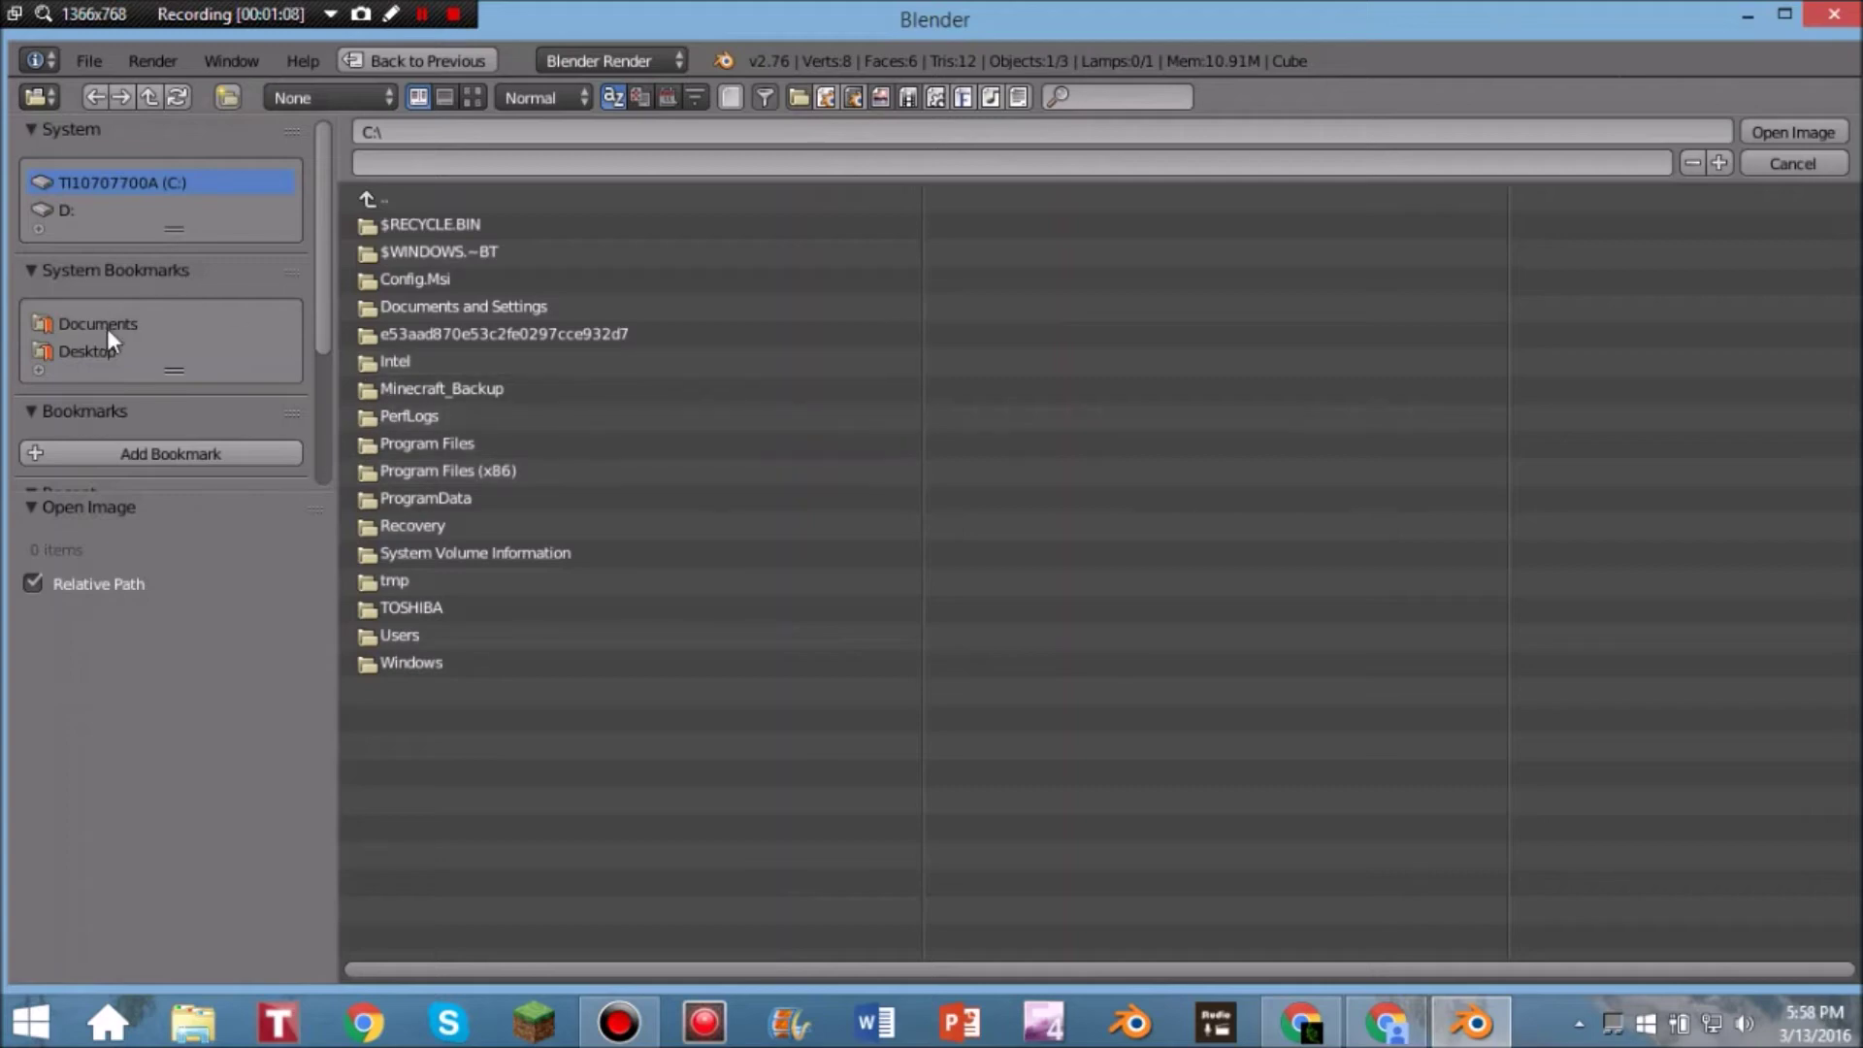
{"action": "left_click", "coordinate": [87, 352]}
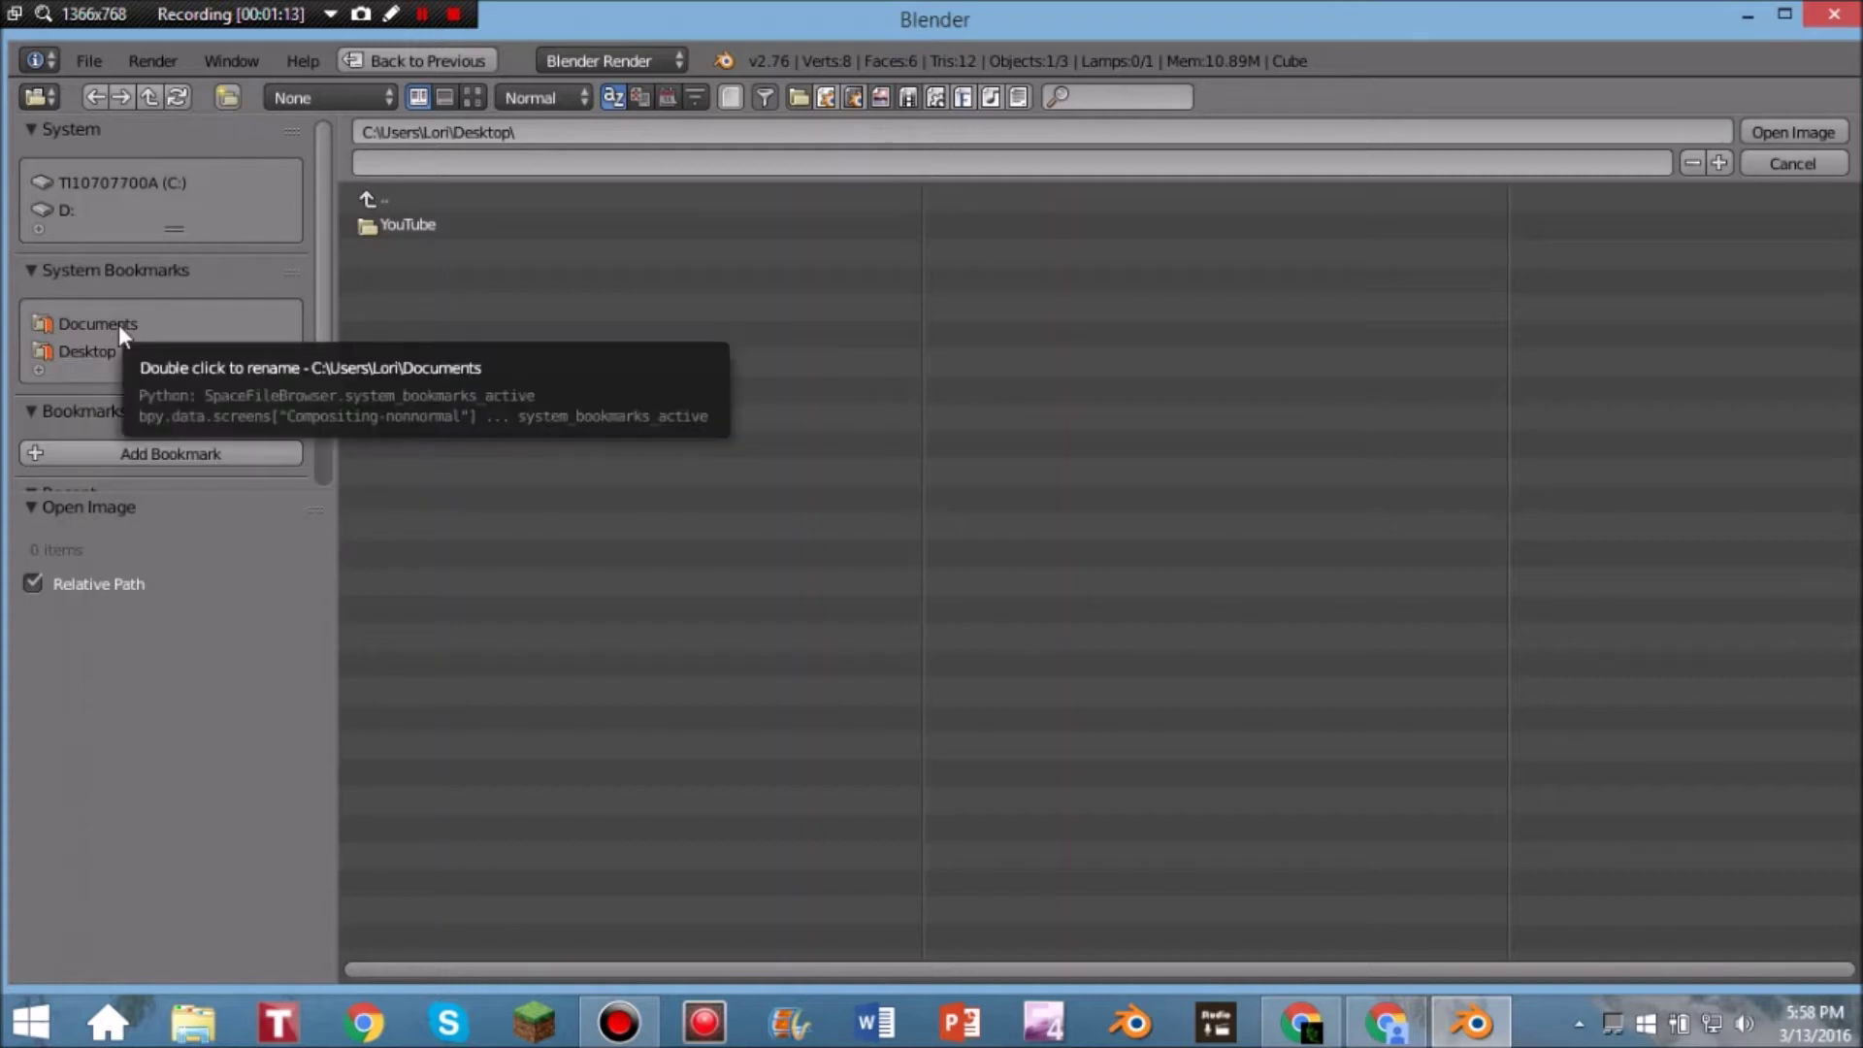
{"action": "left_click", "coordinate": [119, 324]}
{"action": "left_click", "coordinate": [406, 195]}
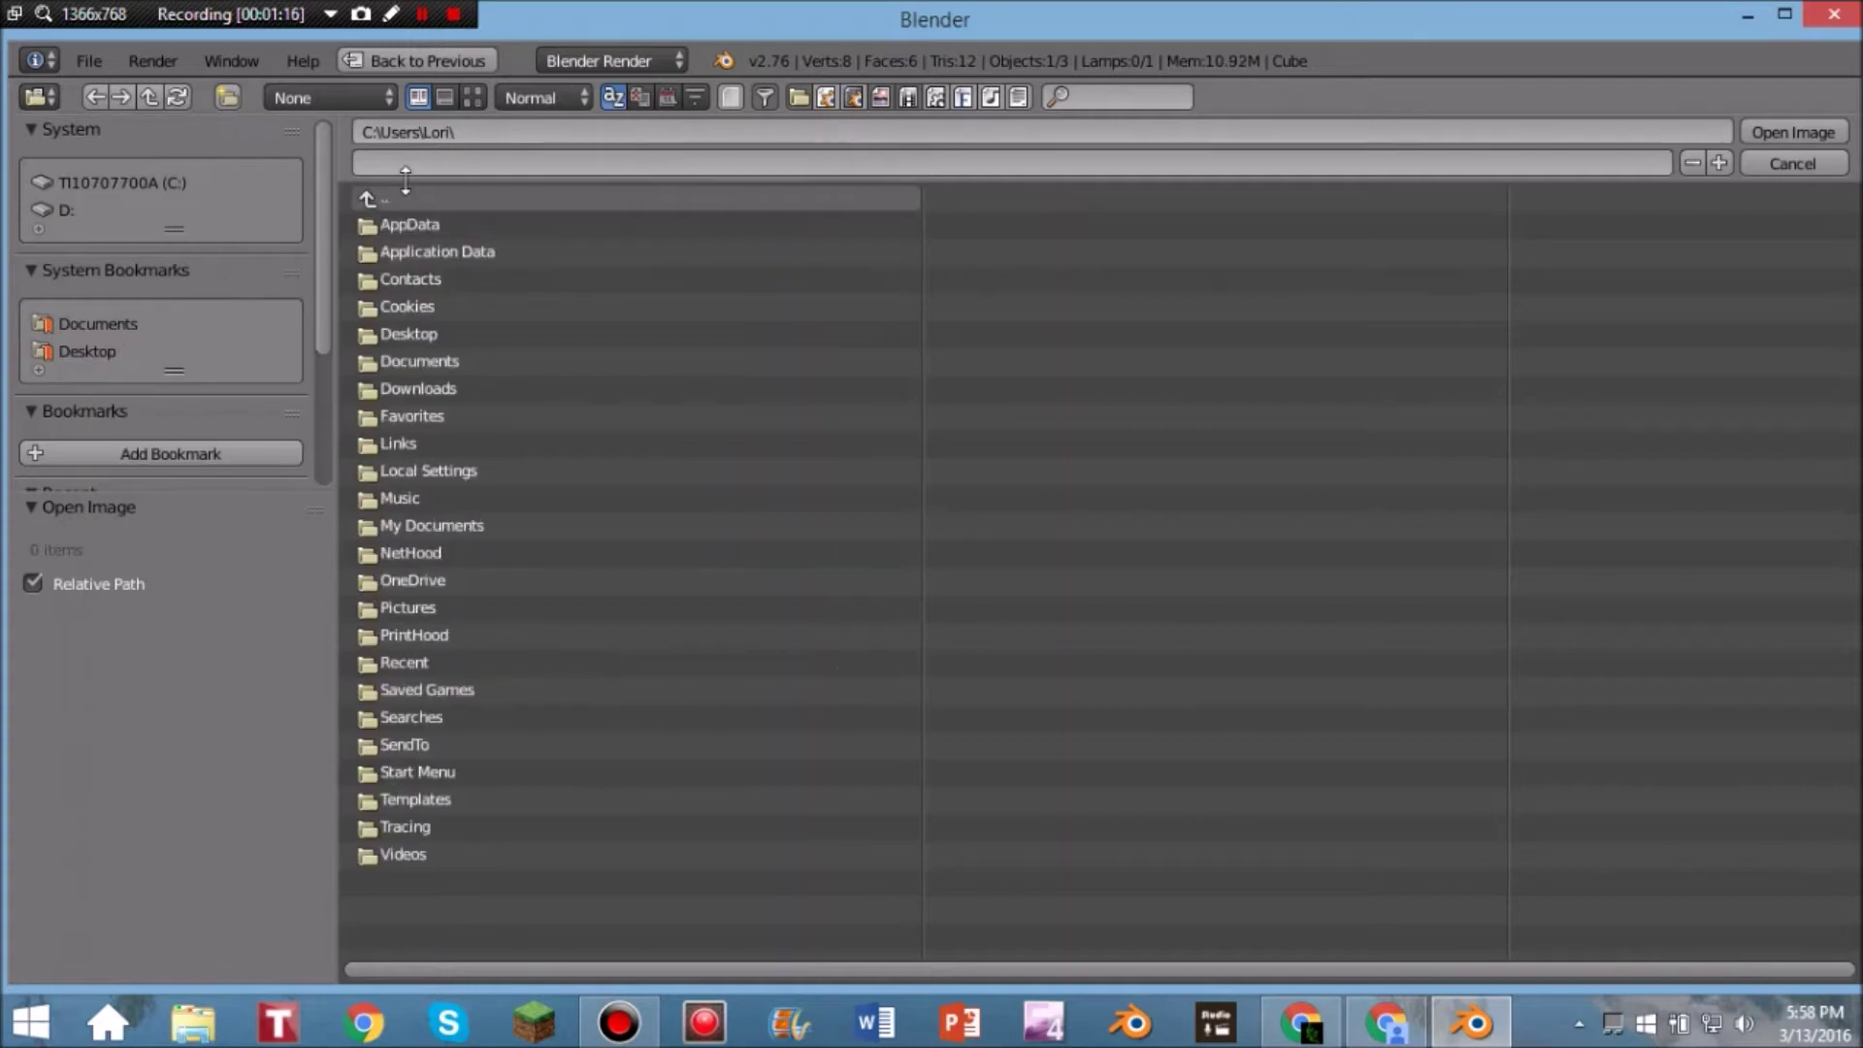
{"action": "left_click", "coordinate": [409, 201]}
{"action": "left_click", "coordinate": [409, 201]}
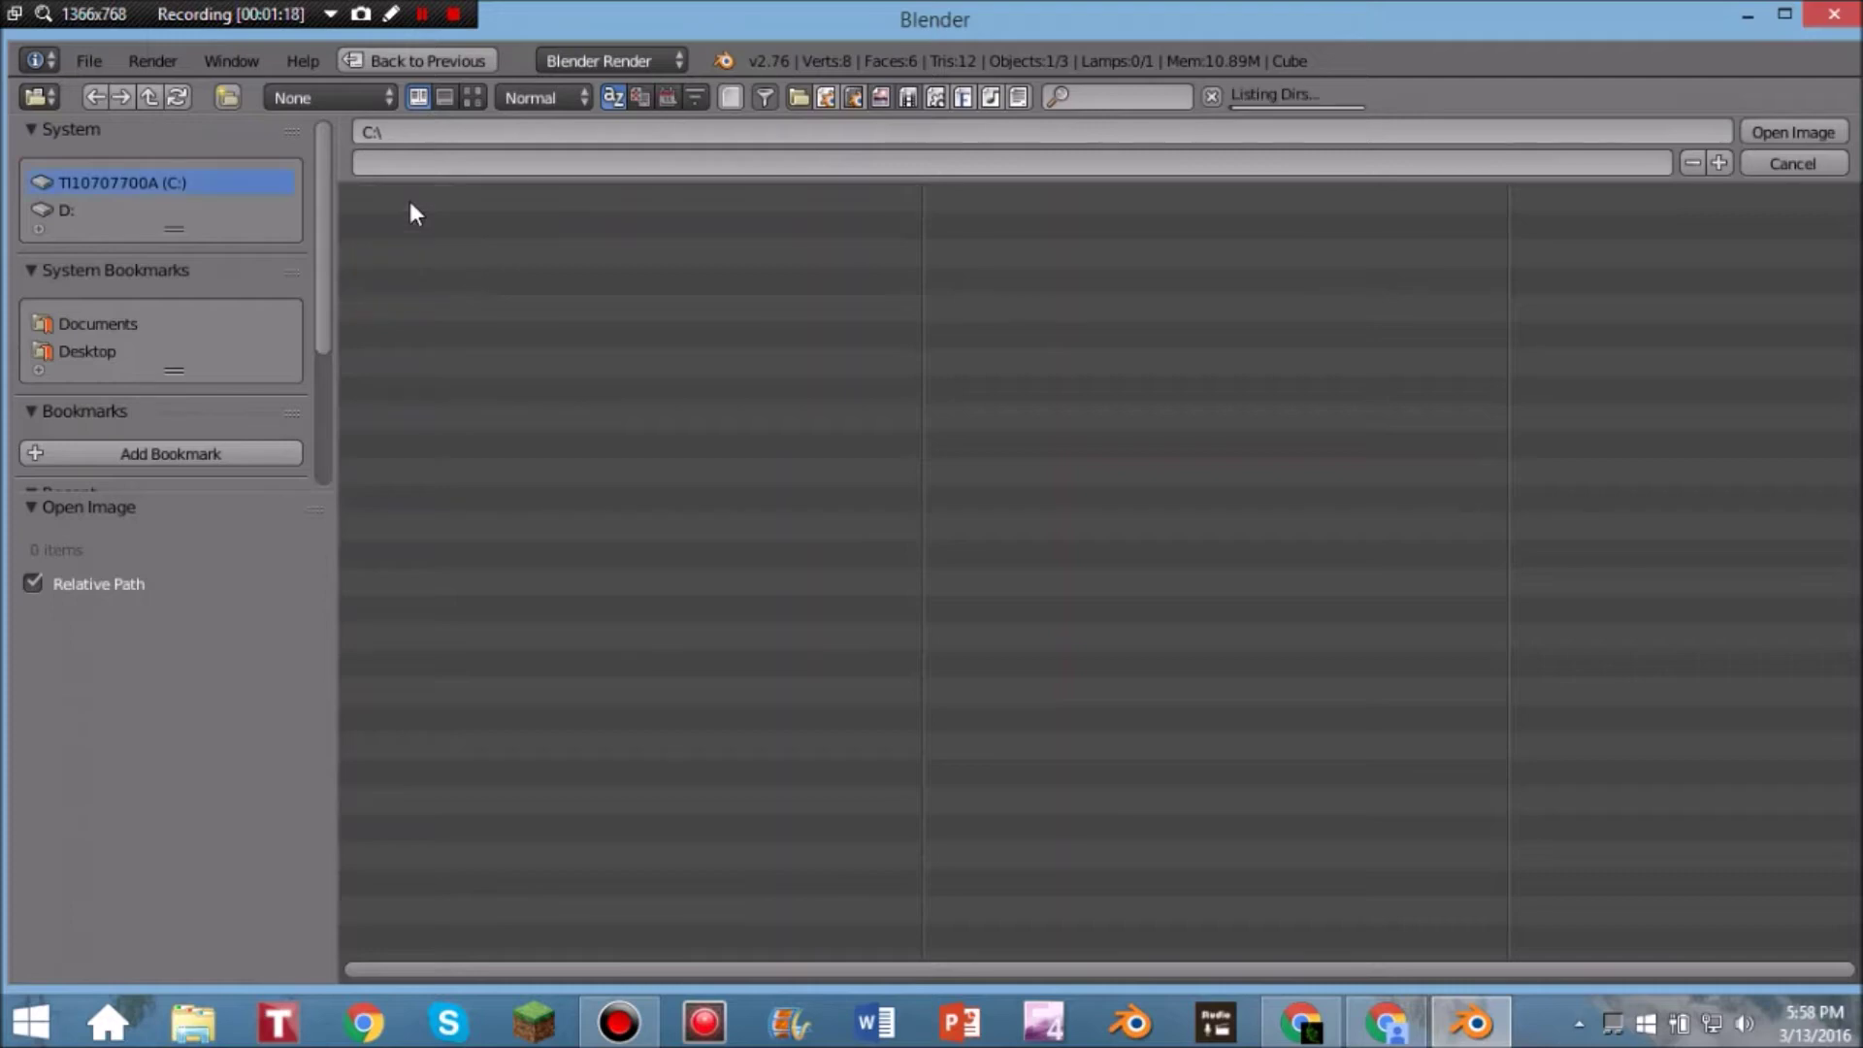
{"action": "left_click", "coordinate": [66, 330]}
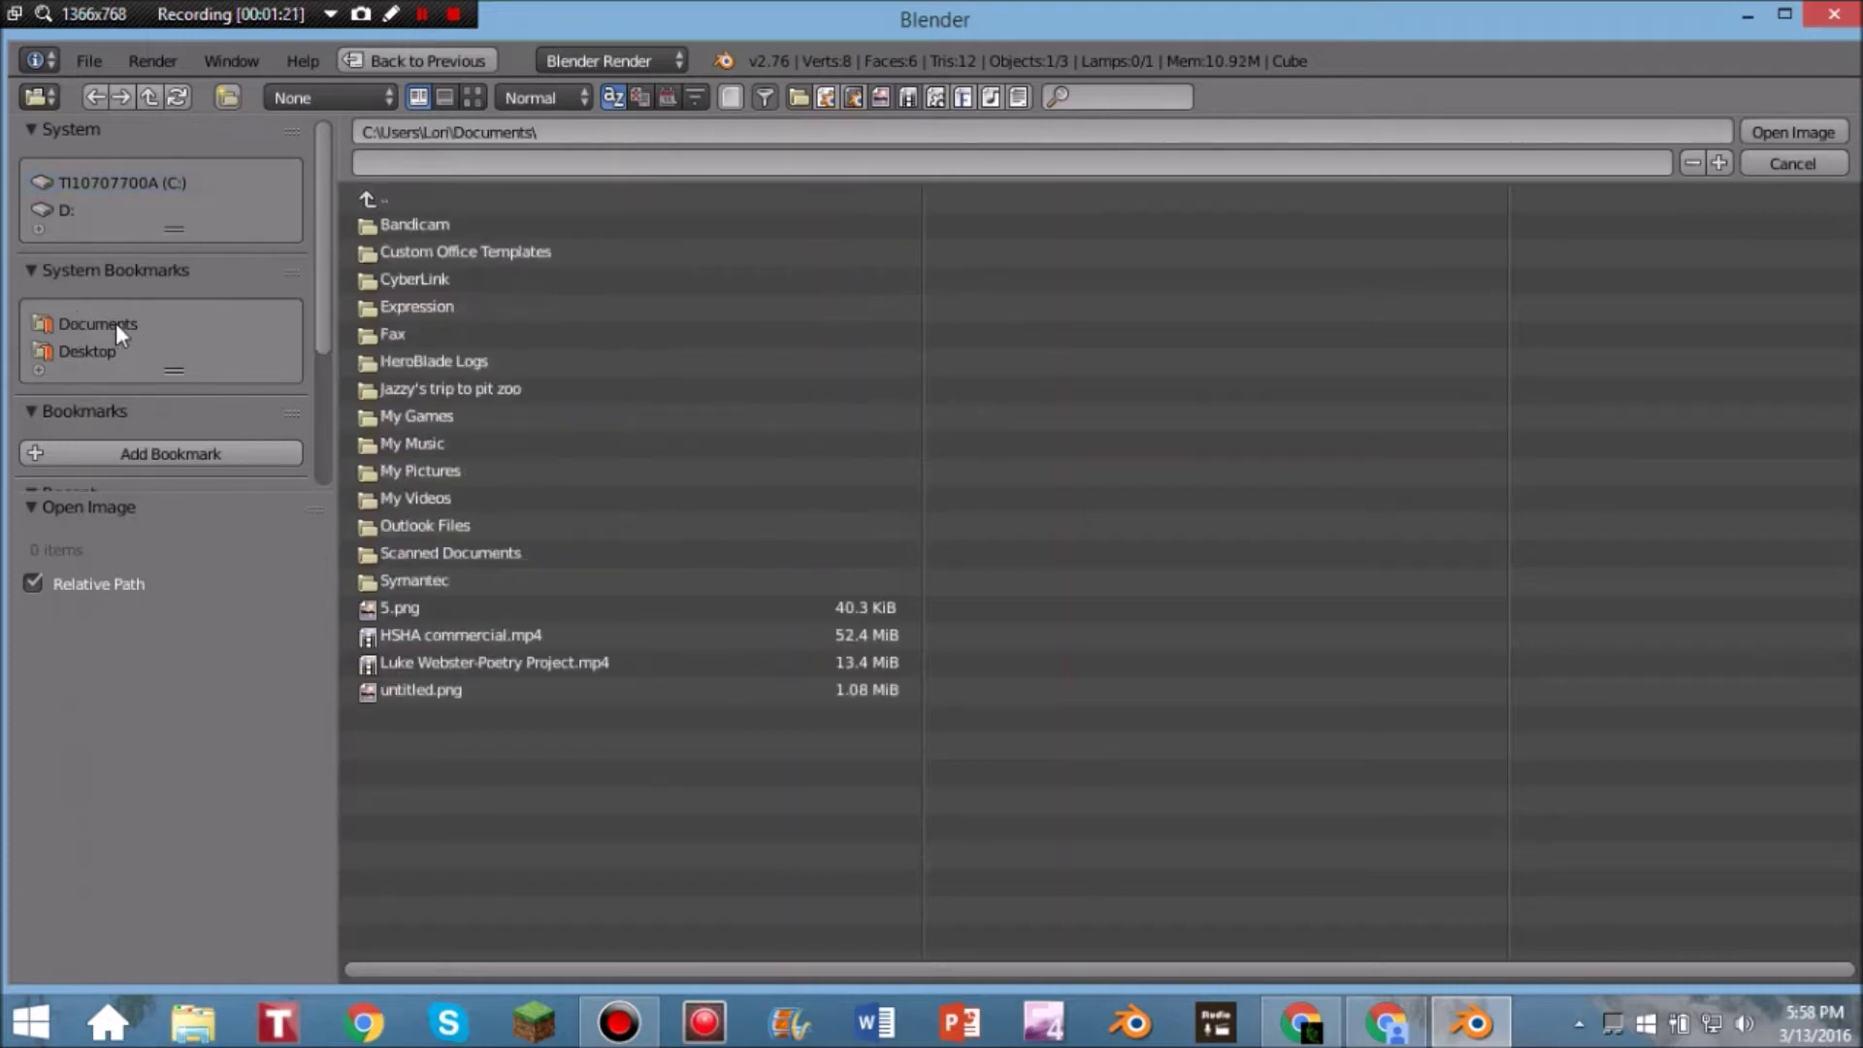
{"action": "left_click", "coordinate": [386, 200]}
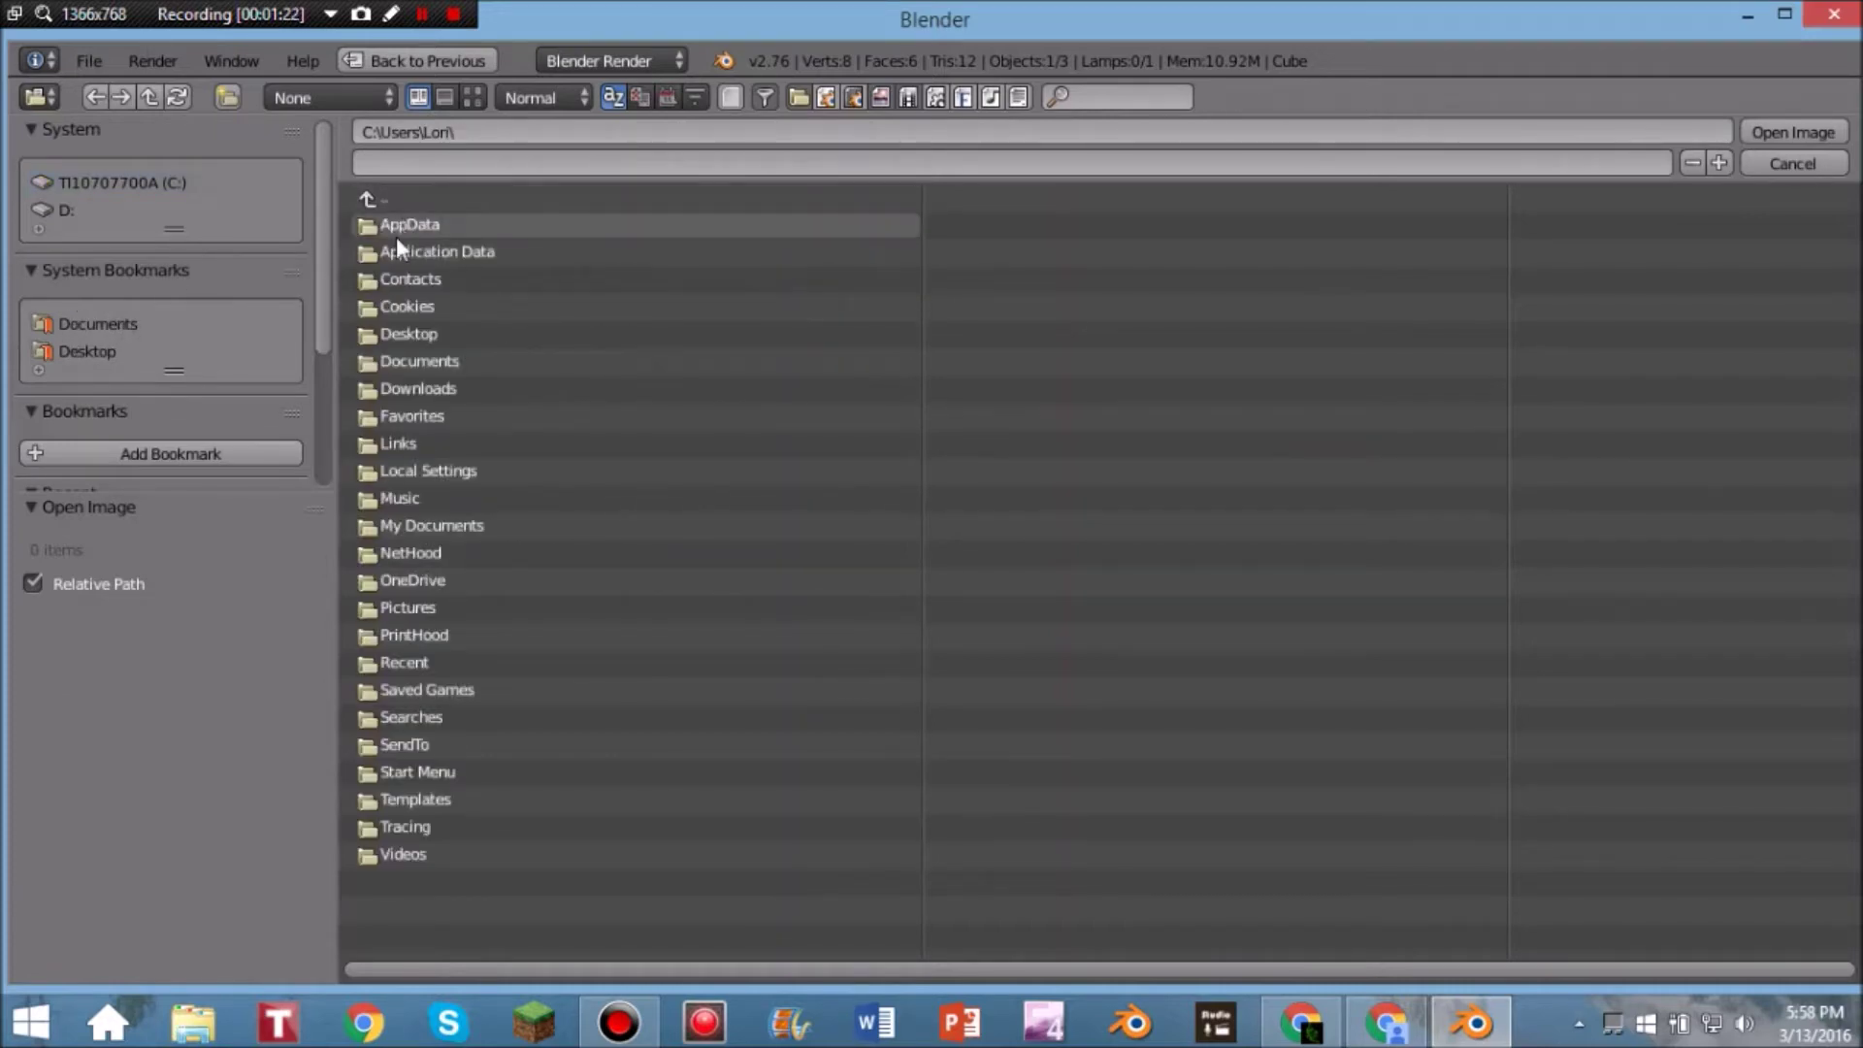
{"action": "left_click", "coordinate": [458, 392]}
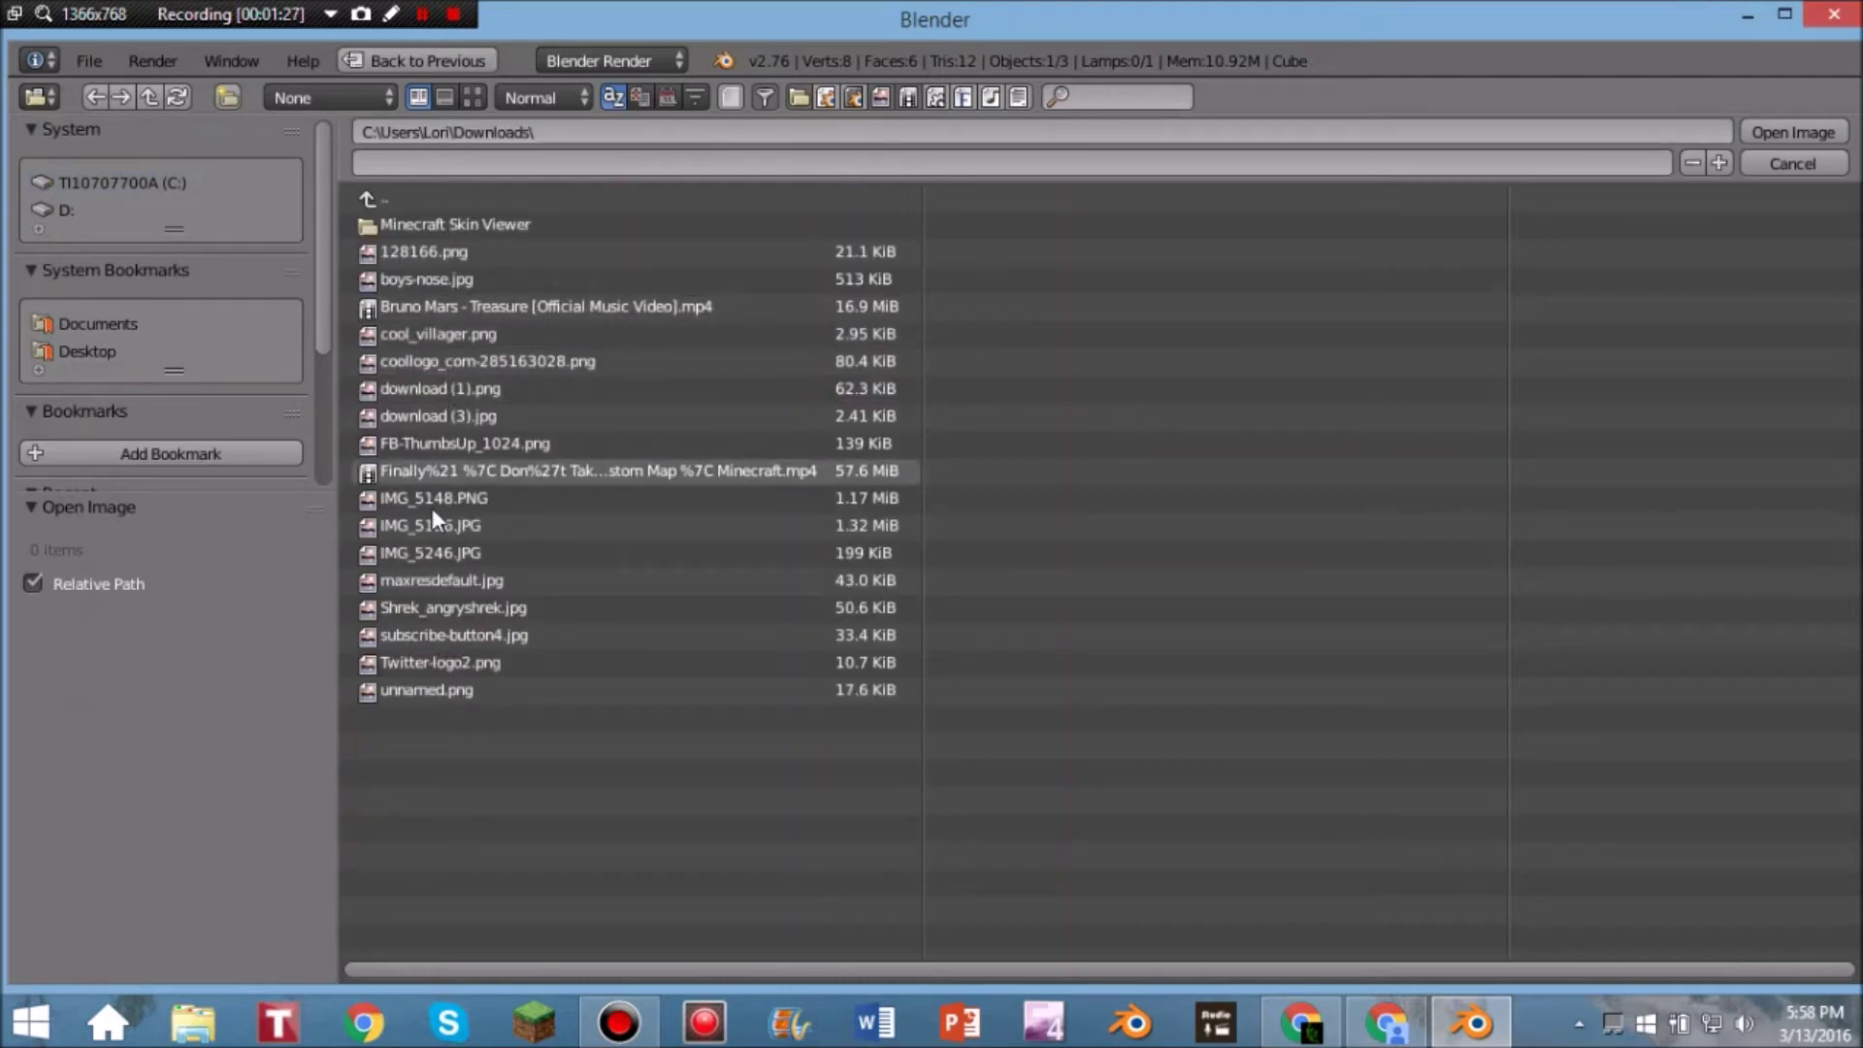
{"action": "double_click", "coordinate": [433, 580]}
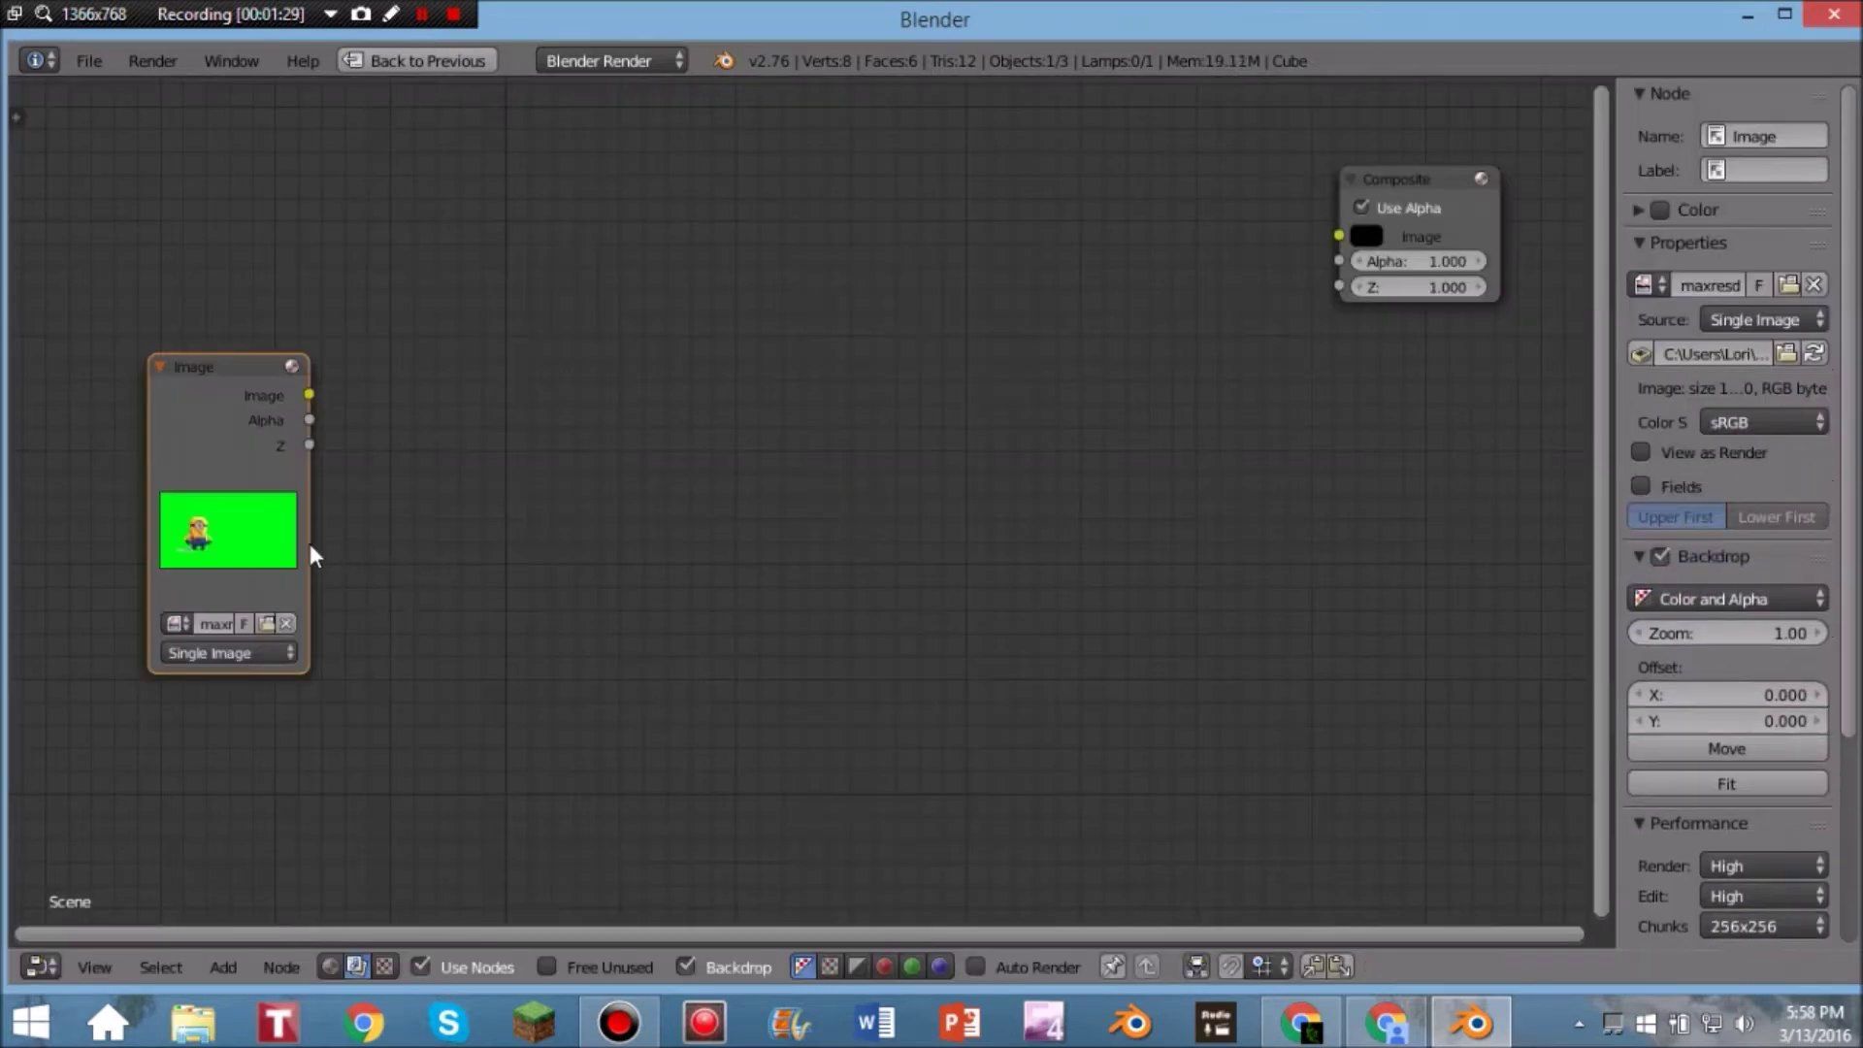
{"action": "left_click_drag", "start_coordinate": [212, 373], "coordinate": [151, 416]}
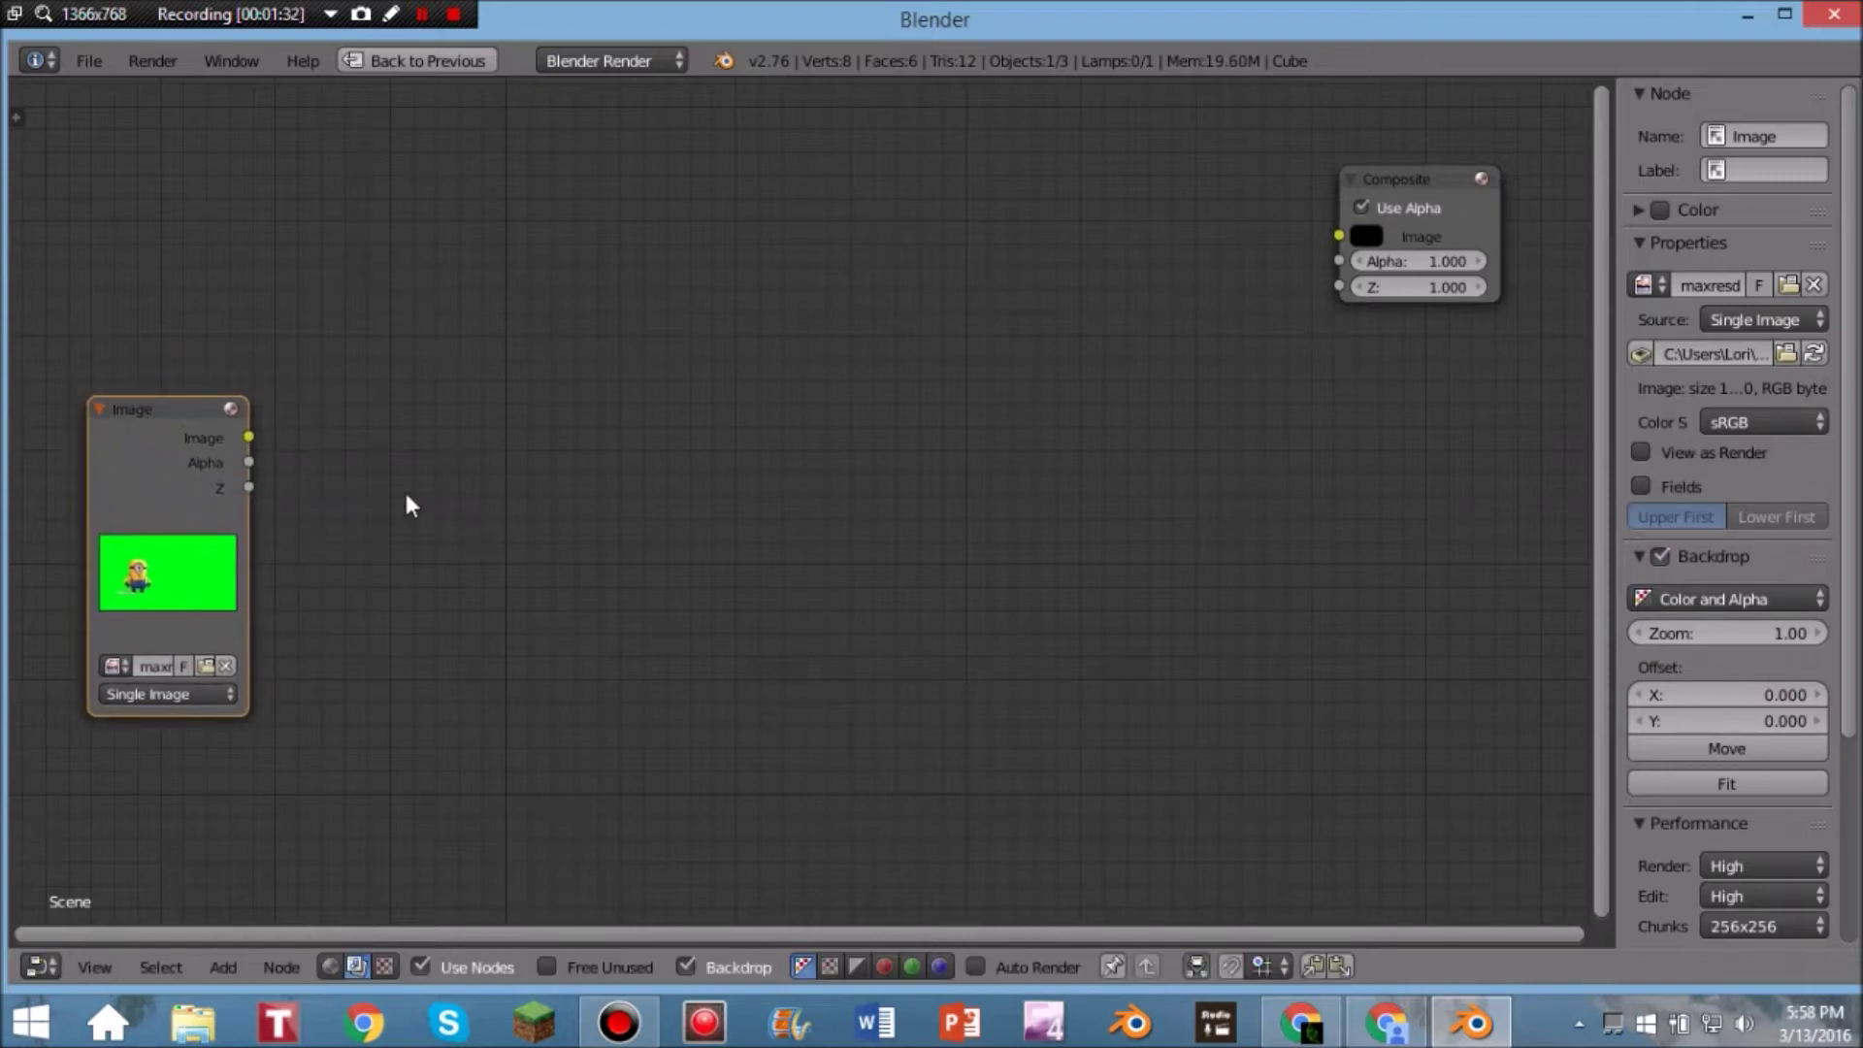
Step: Add a Chroma Key matte node just right of the Image node
{"action": "key", "text": "shift+a"}
{"action": "mouse_move", "coordinate": [406, 495]}
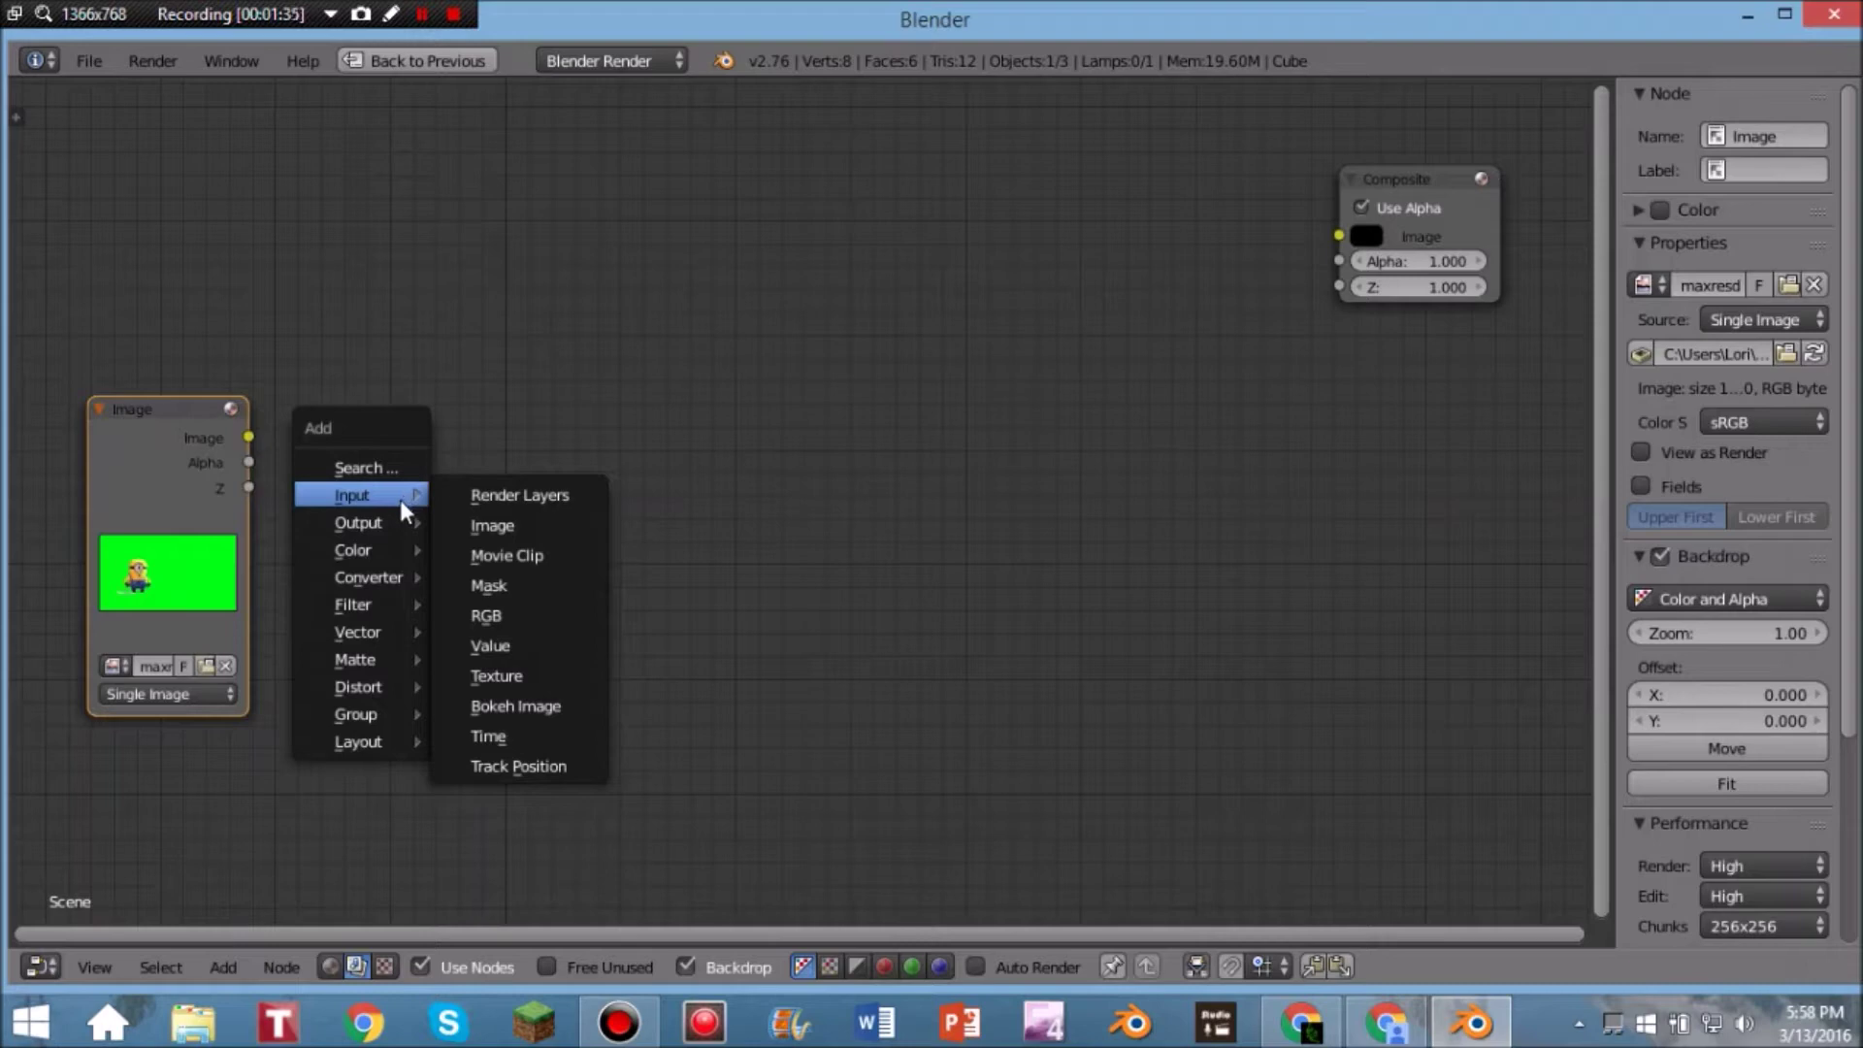
{"action": "mouse_move", "coordinate": [376, 646]}
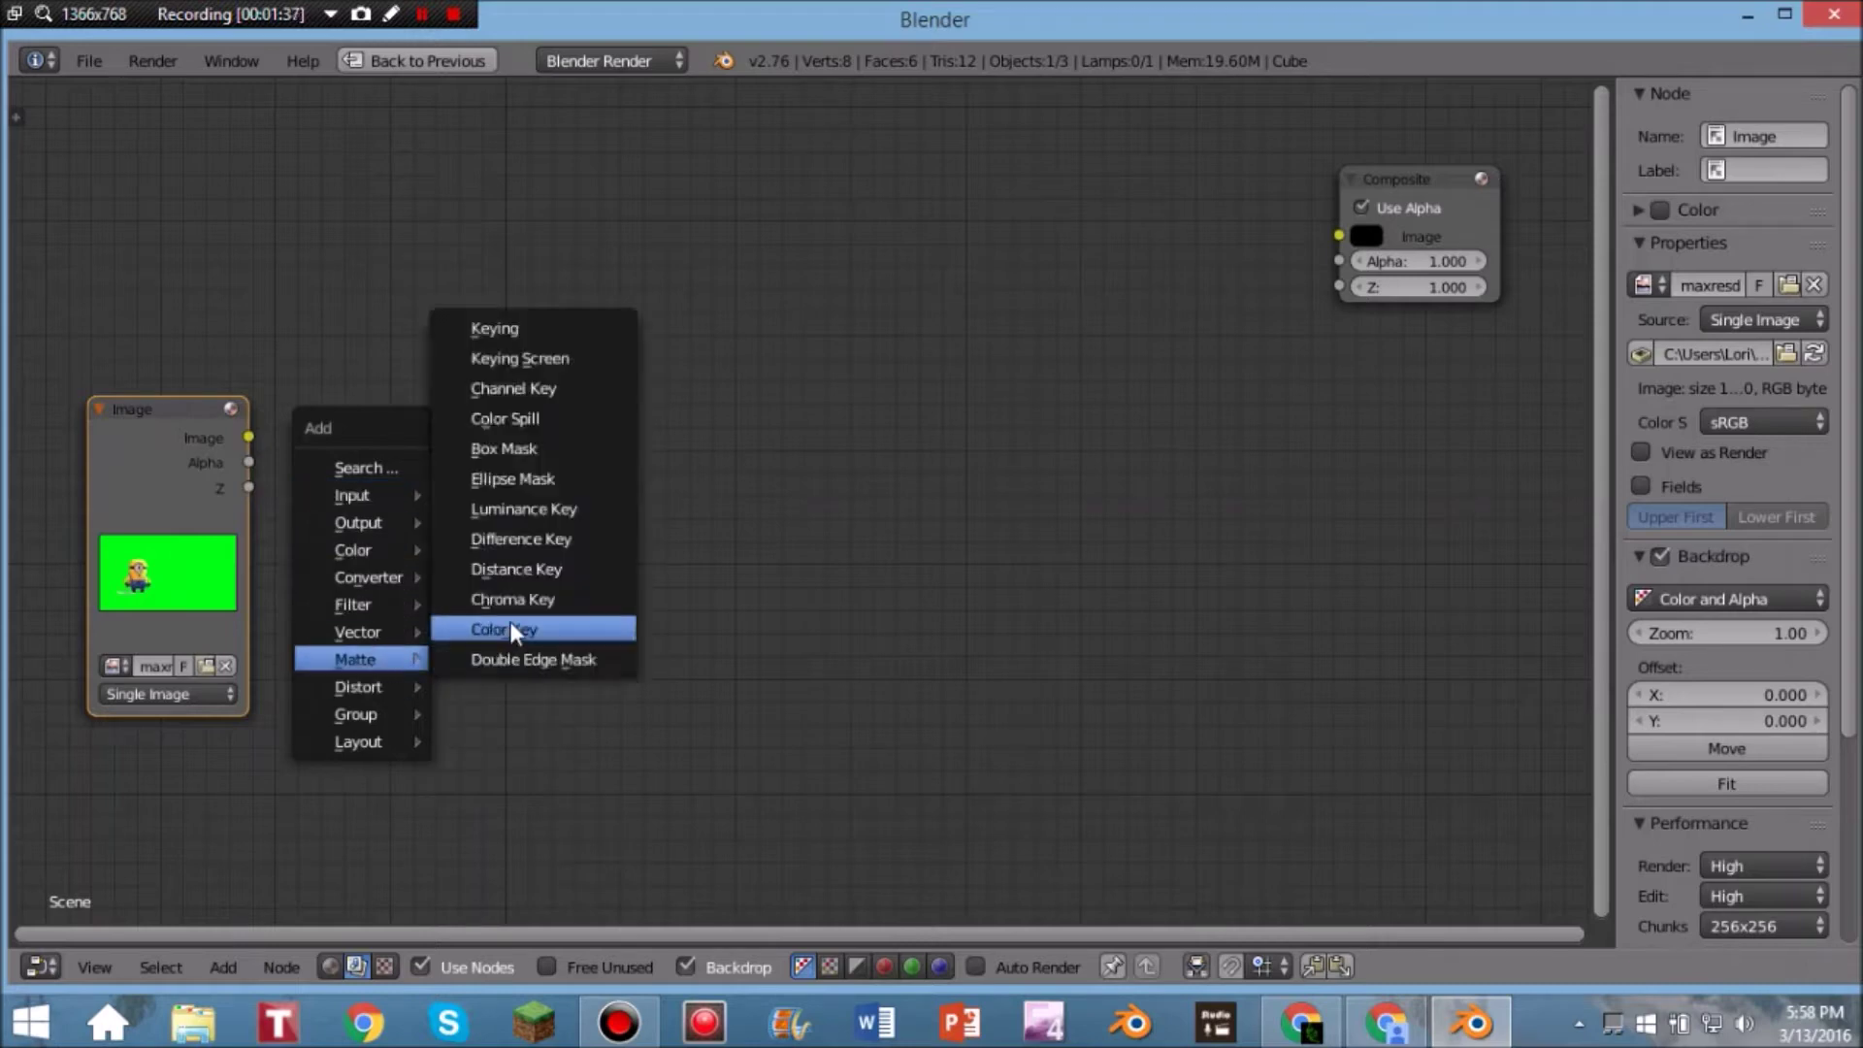
{"action": "left_click", "coordinate": [532, 598]}
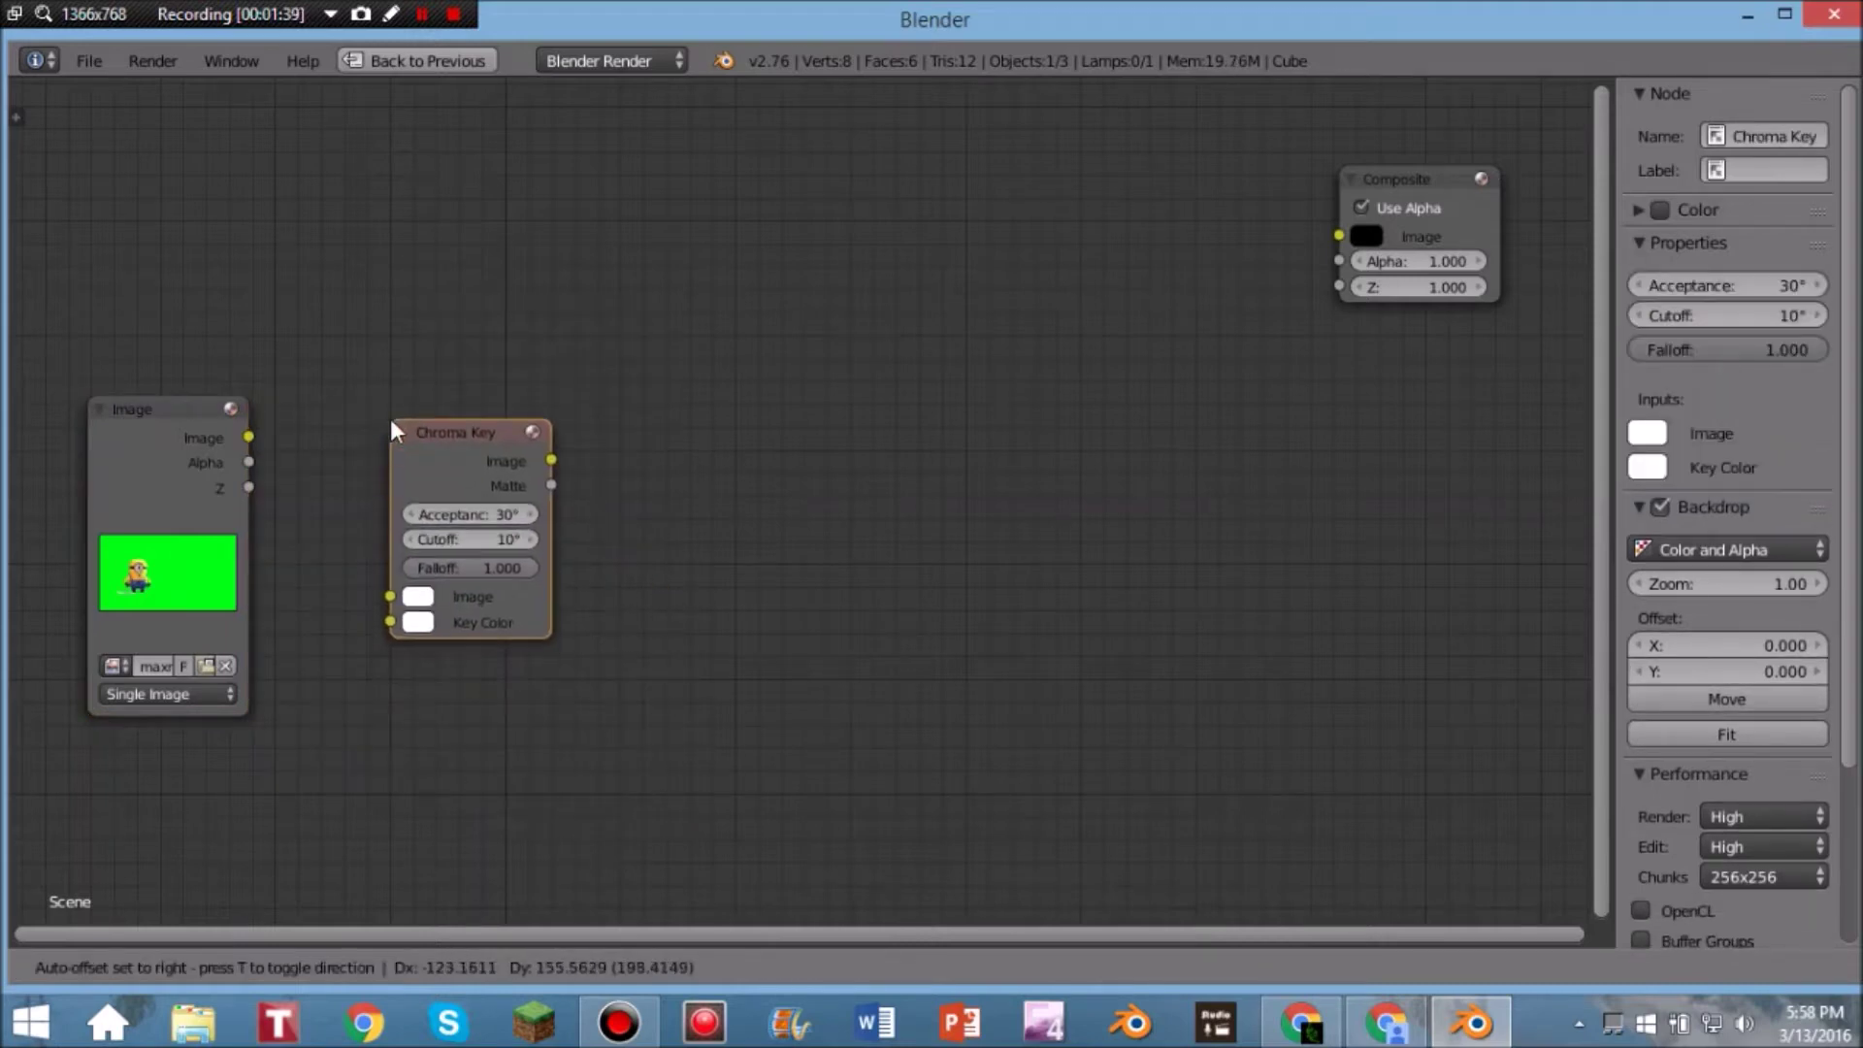
{"action": "left_click", "coordinate": [396, 429]}
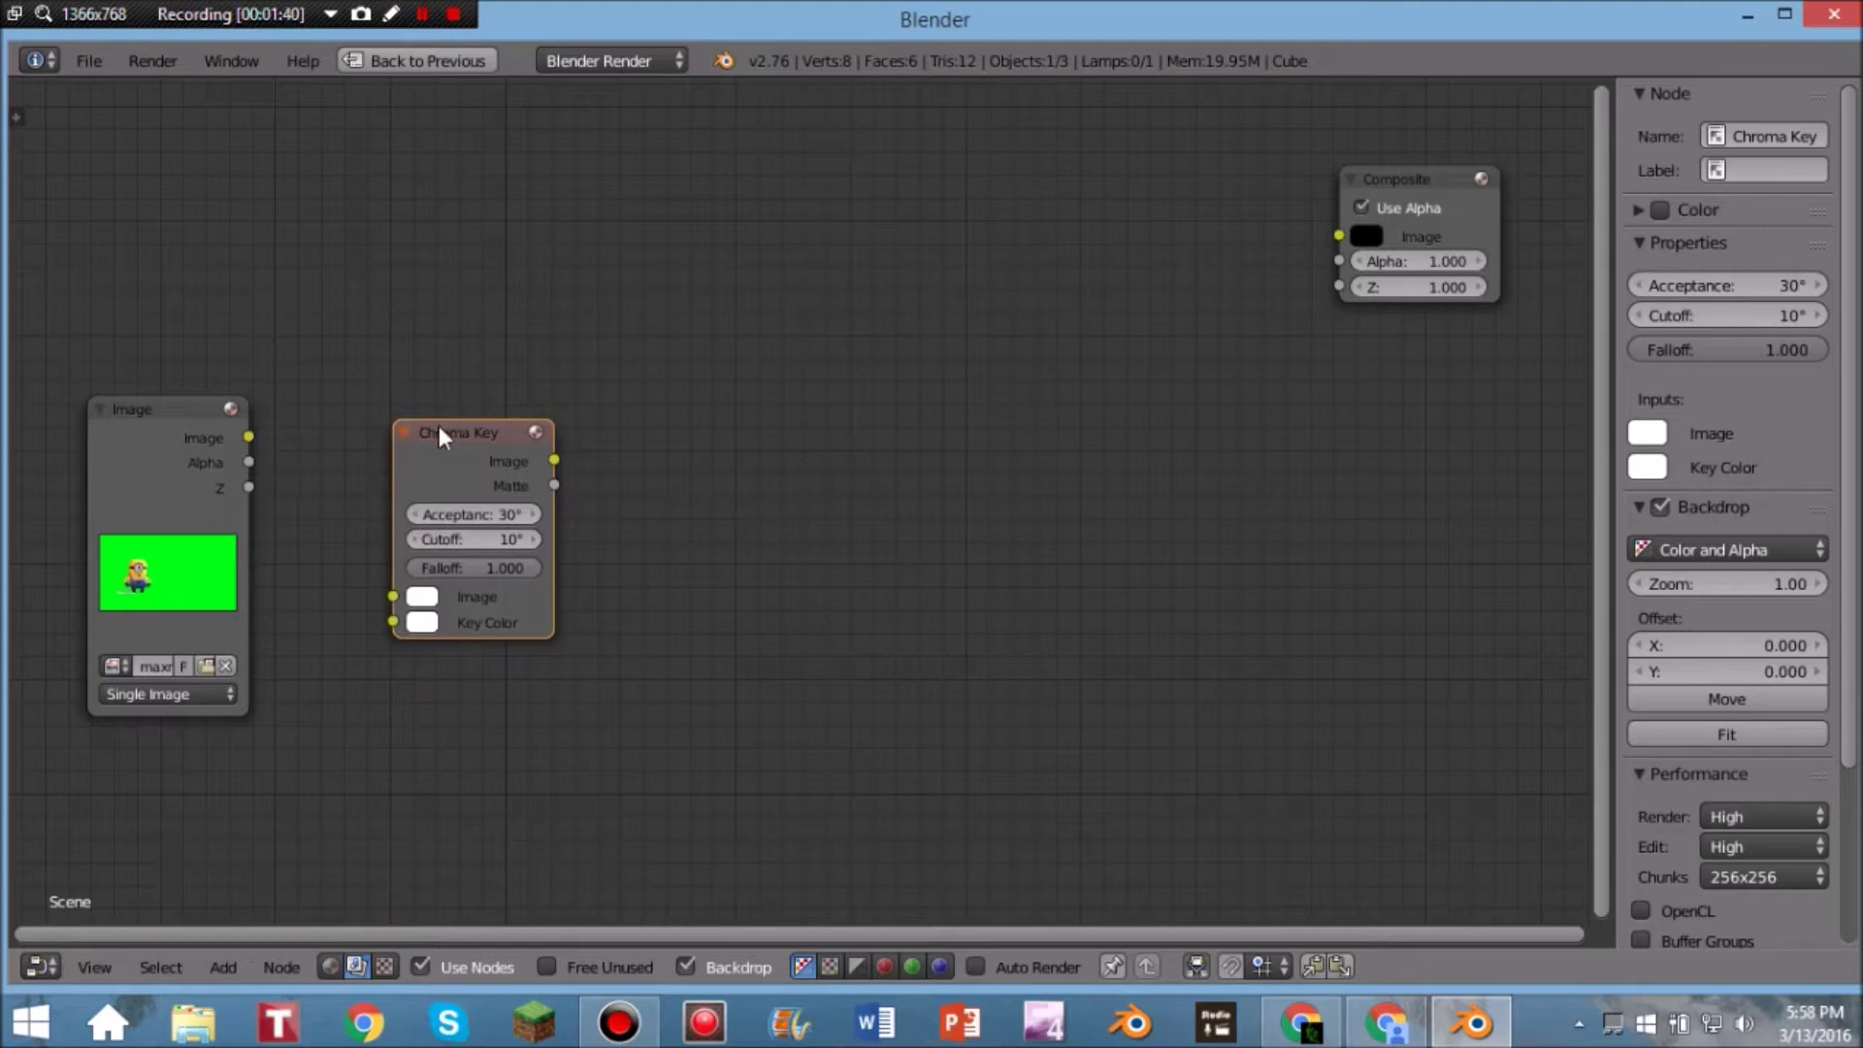
Step: Connect the Image node's Image output to the Chroma Key's Image input and set the key color to bright green
{"action": "left_click_drag", "start_coordinate": [248, 435], "coordinate": [397, 607]}
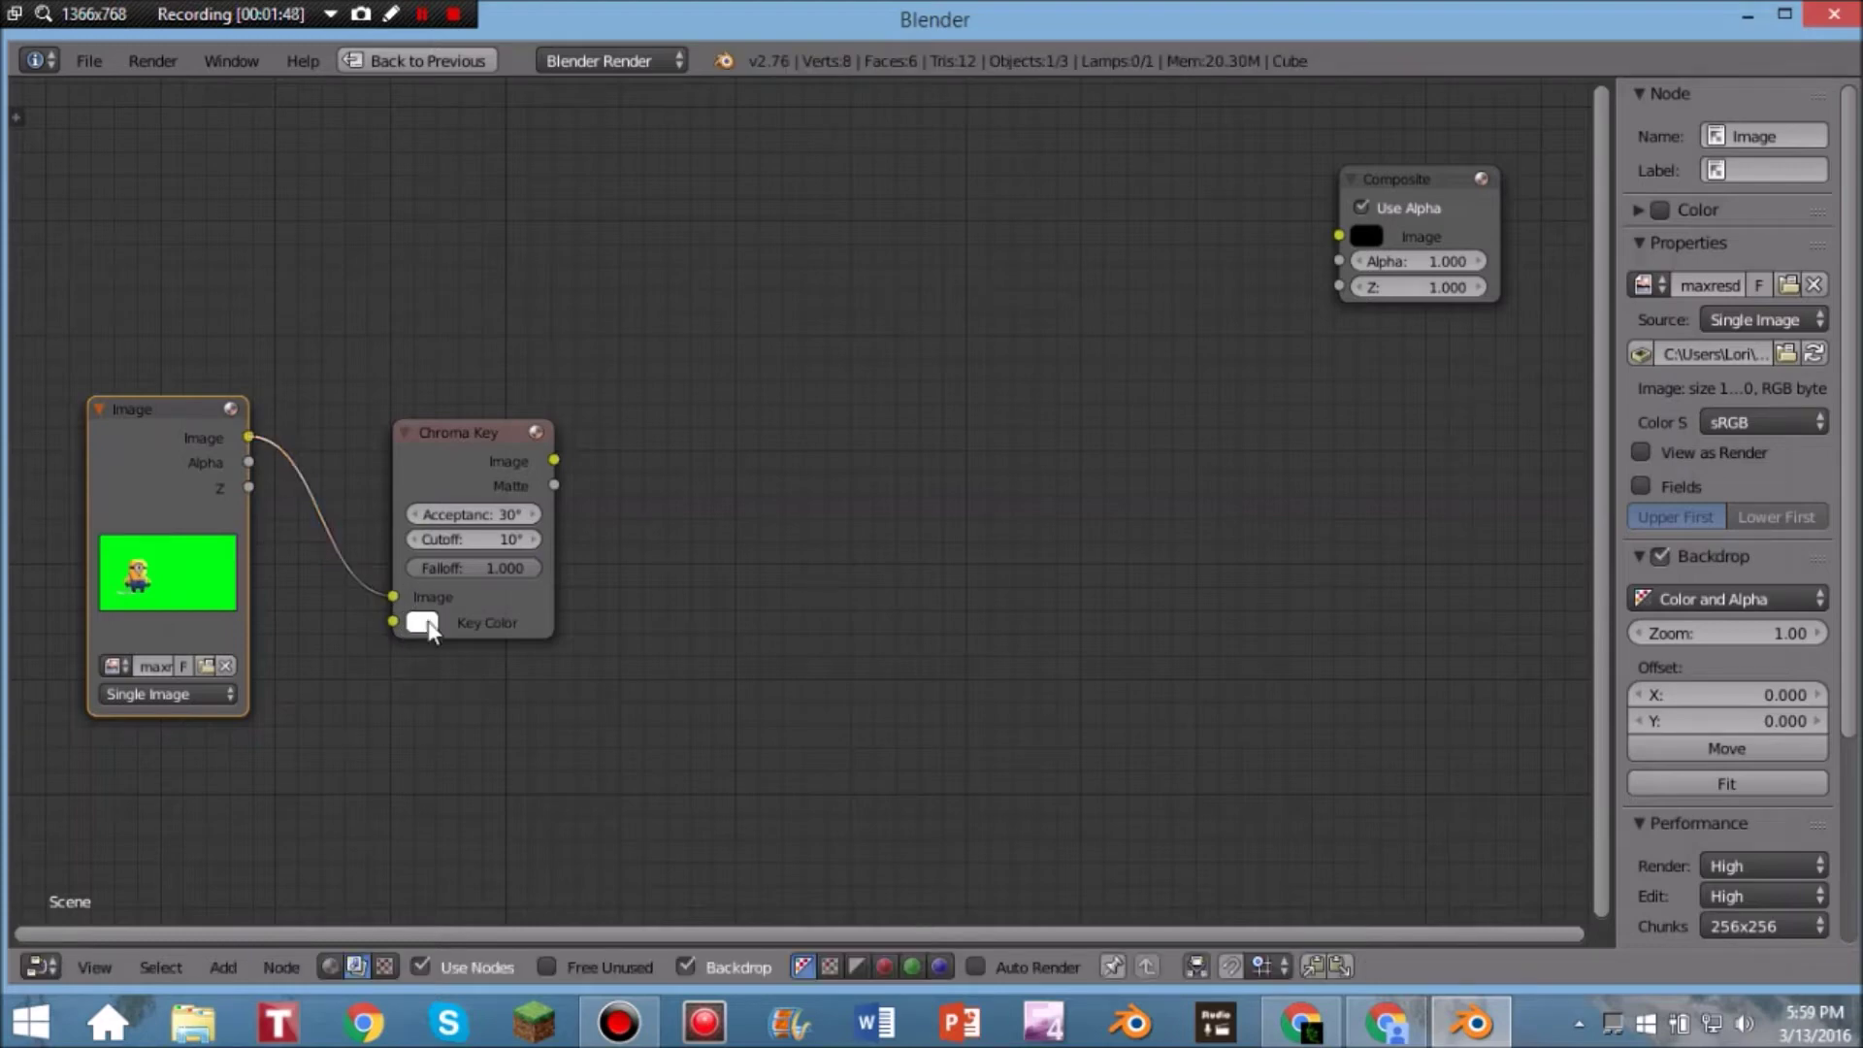
{"action": "left_click", "coordinate": [424, 624]}
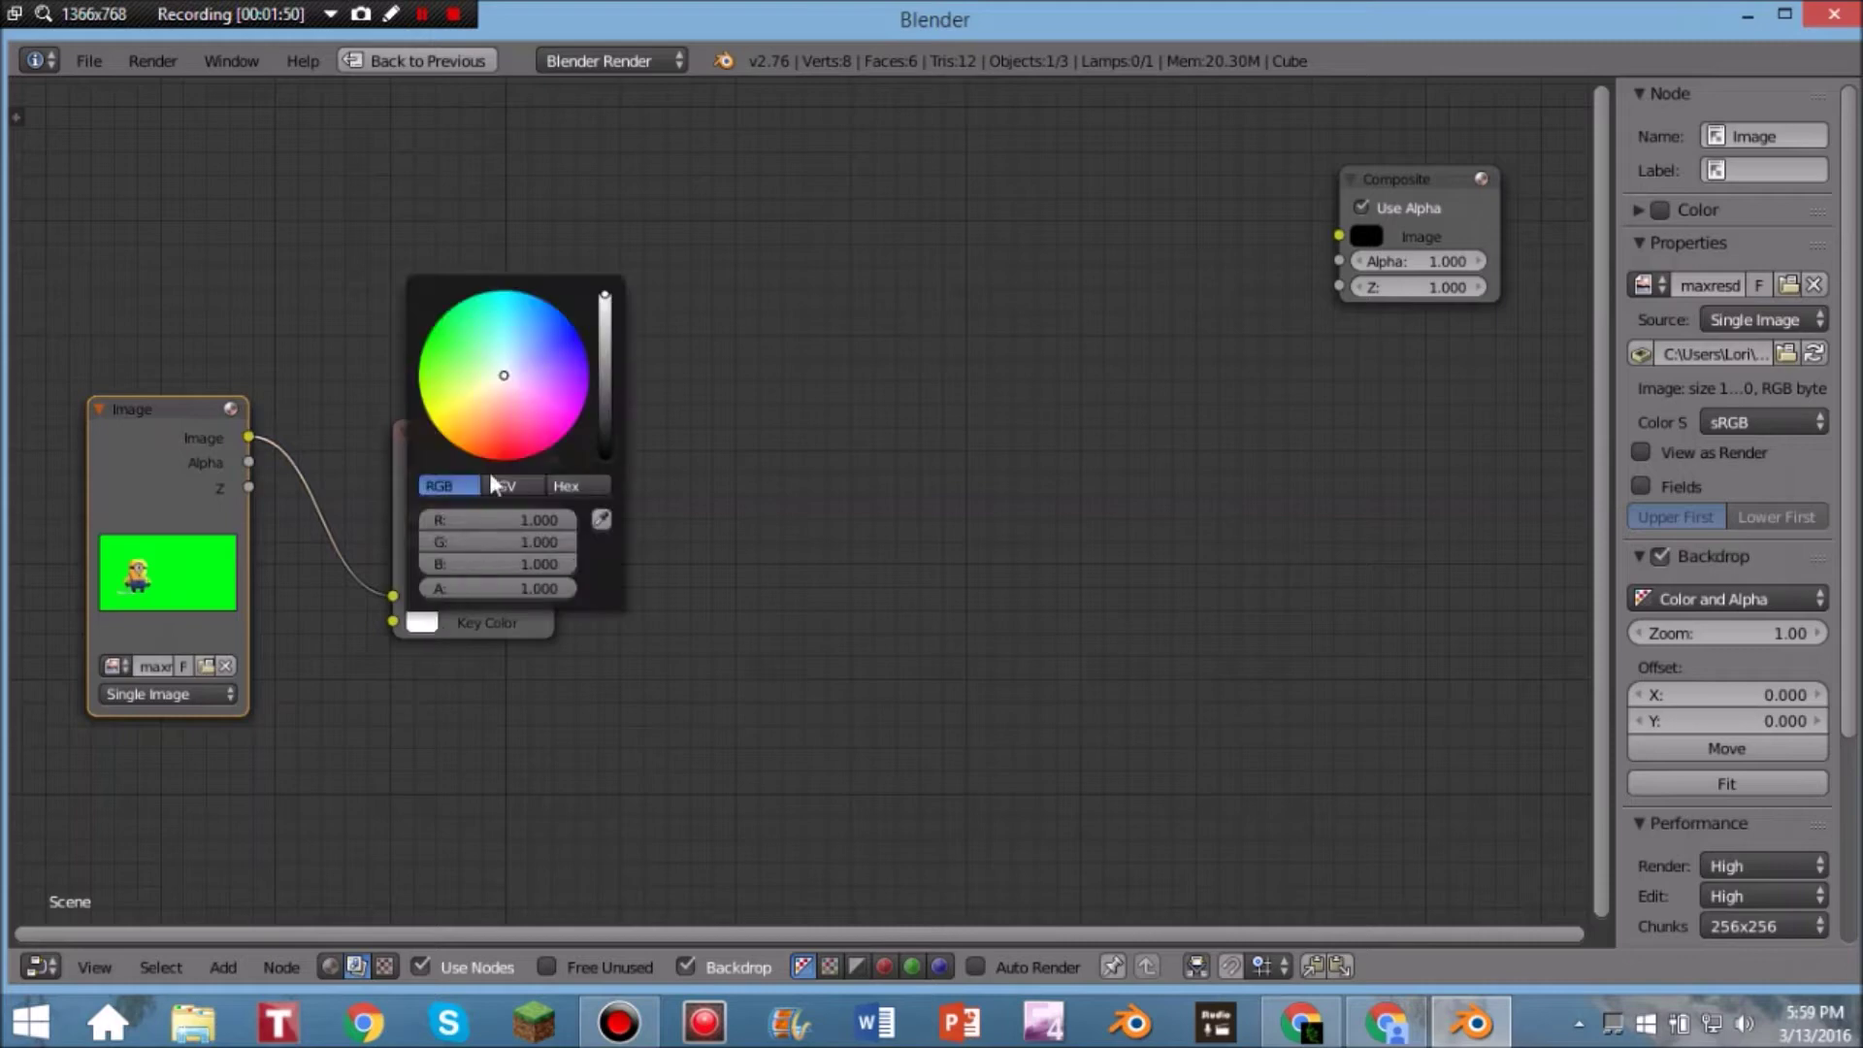
{"action": "left_click_drag", "start_coordinate": [507, 384], "coordinate": [427, 322]}
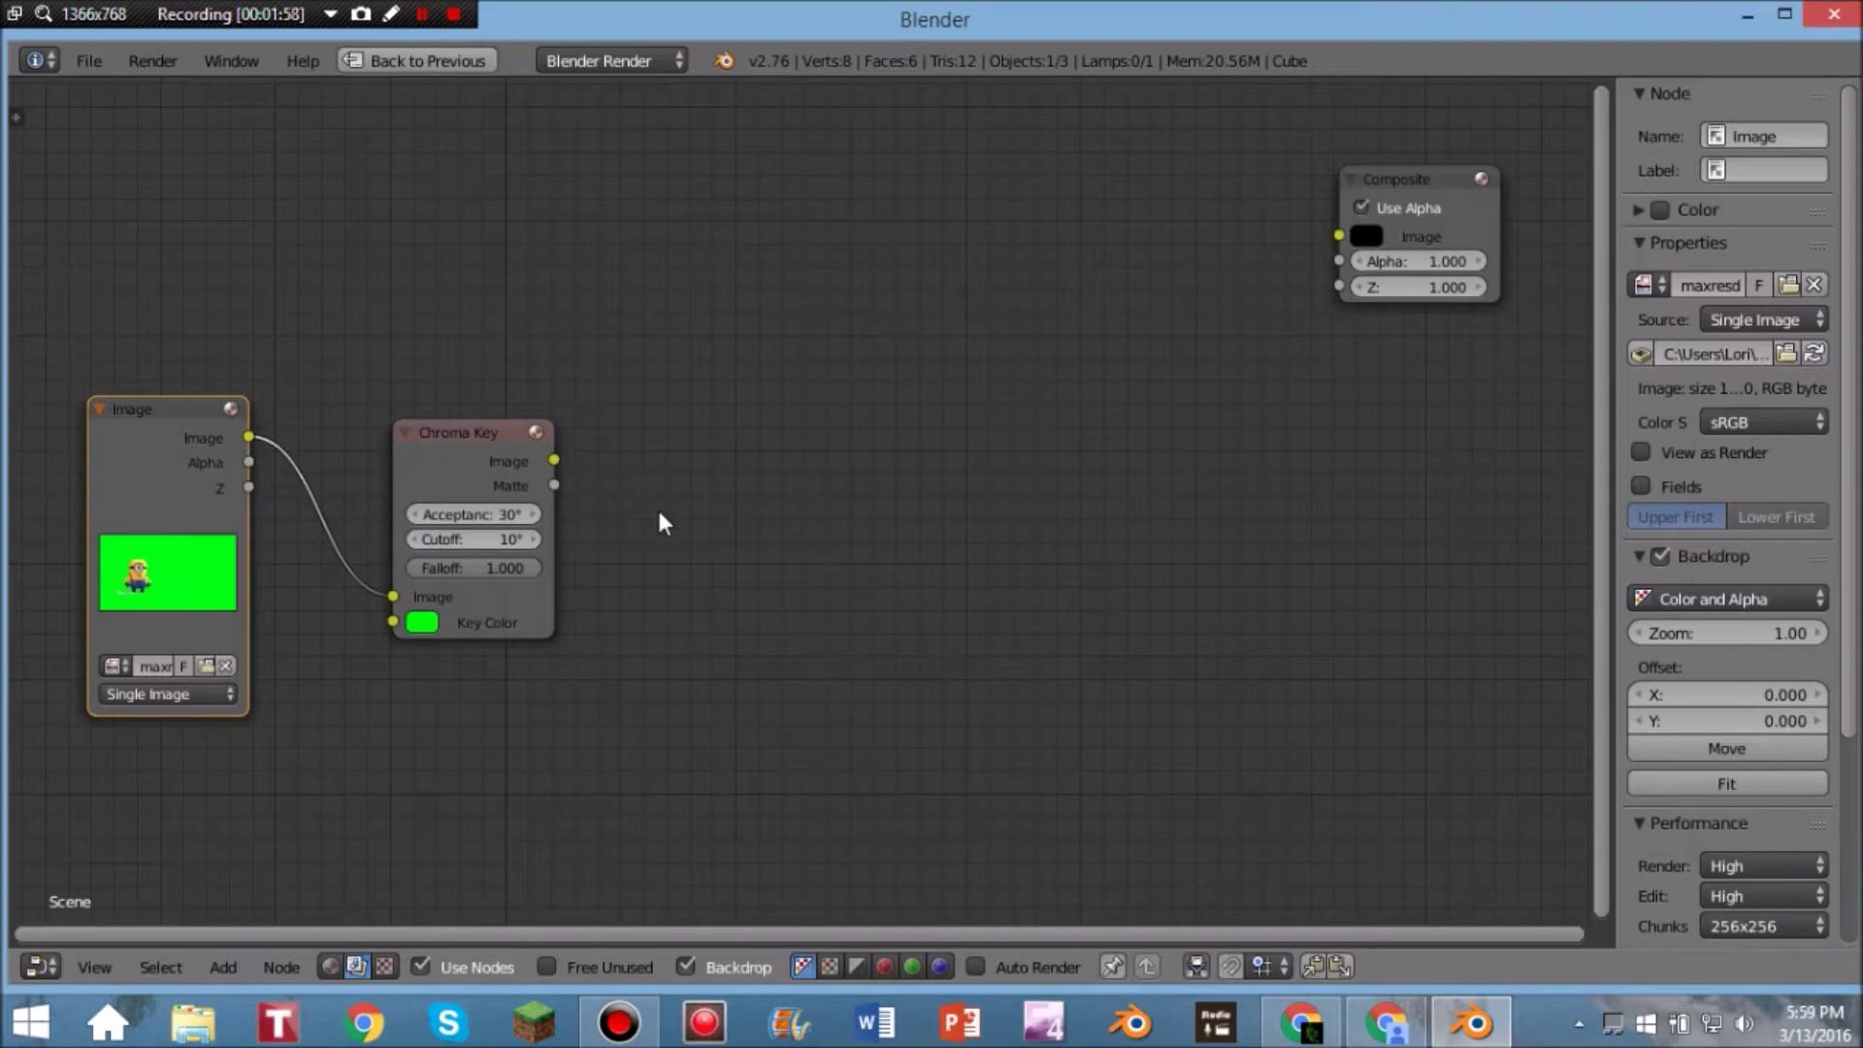
Step: Add a Viewer output node right of the Chroma Key node and connect the Chroma Key's Image output to its Image input
{"action": "key", "text": "shift+a"}
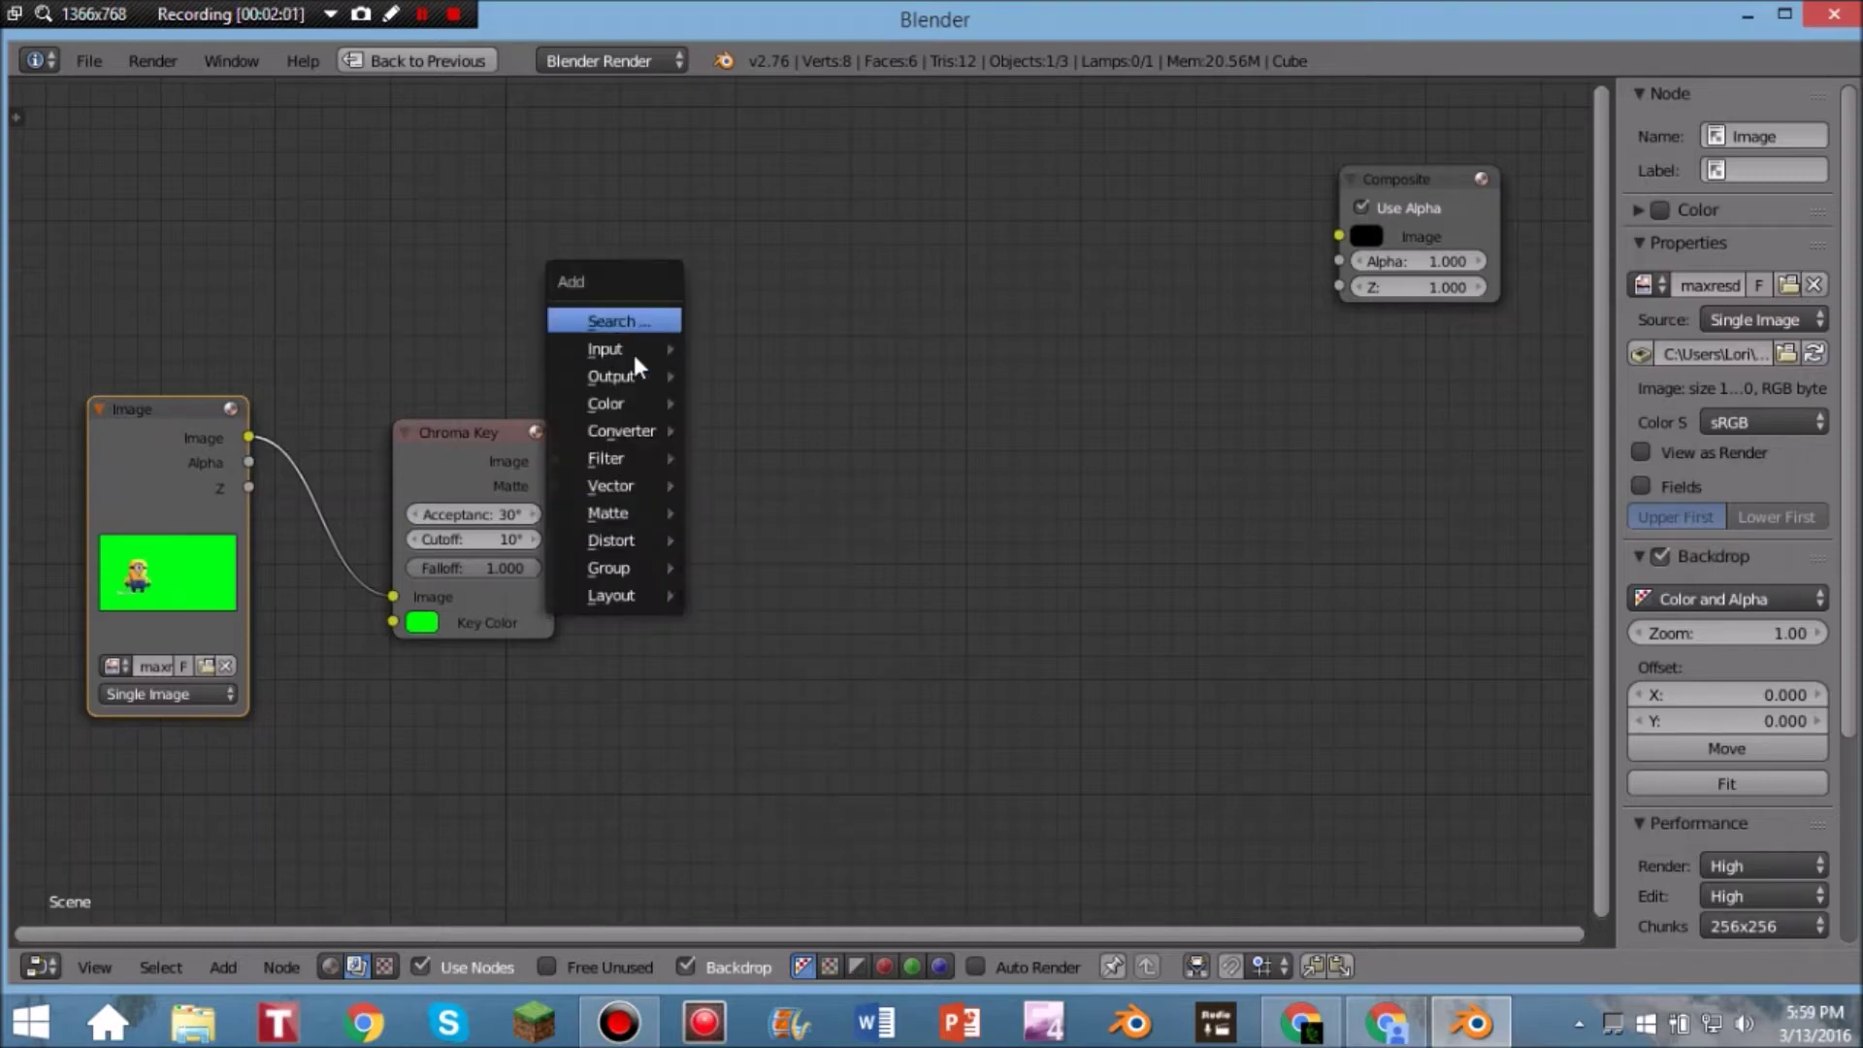
{"action": "mouse_move", "coordinate": [633, 382]}
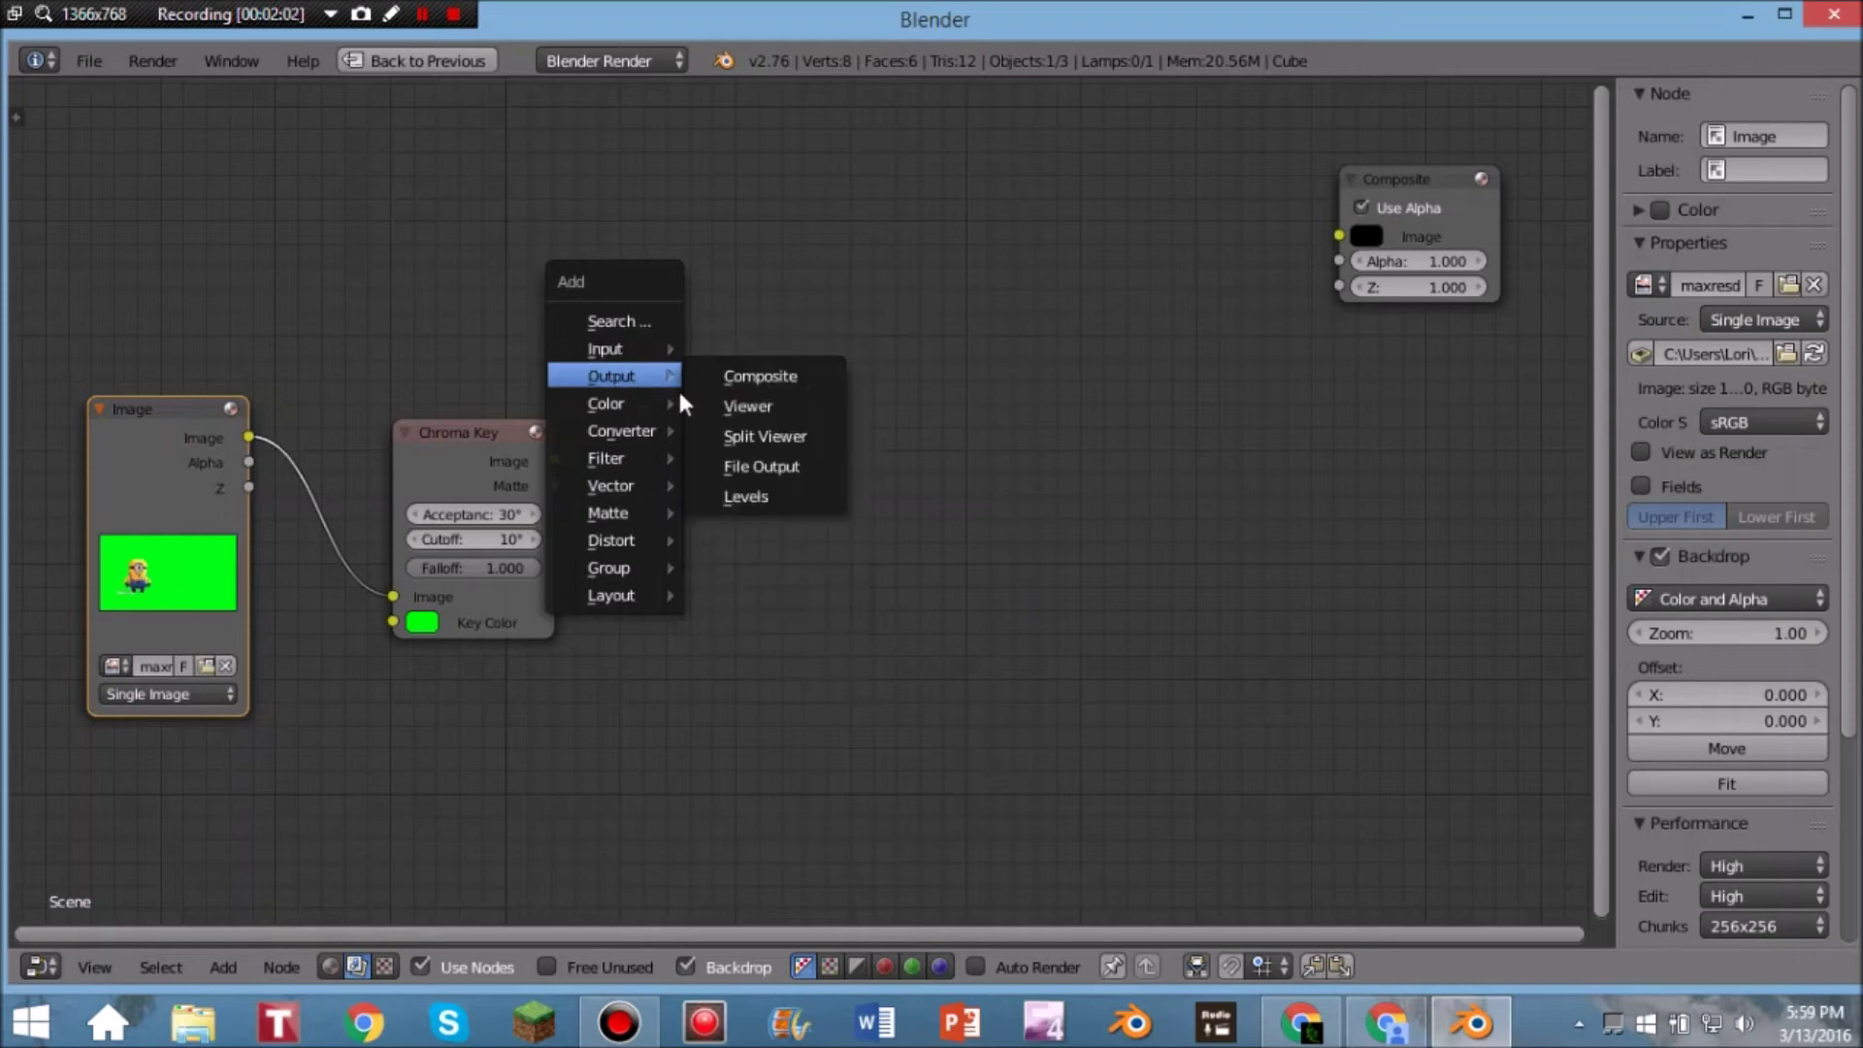
{"action": "left_click", "coordinate": [796, 412]}
{"action": "left_click", "coordinate": [701, 431]}
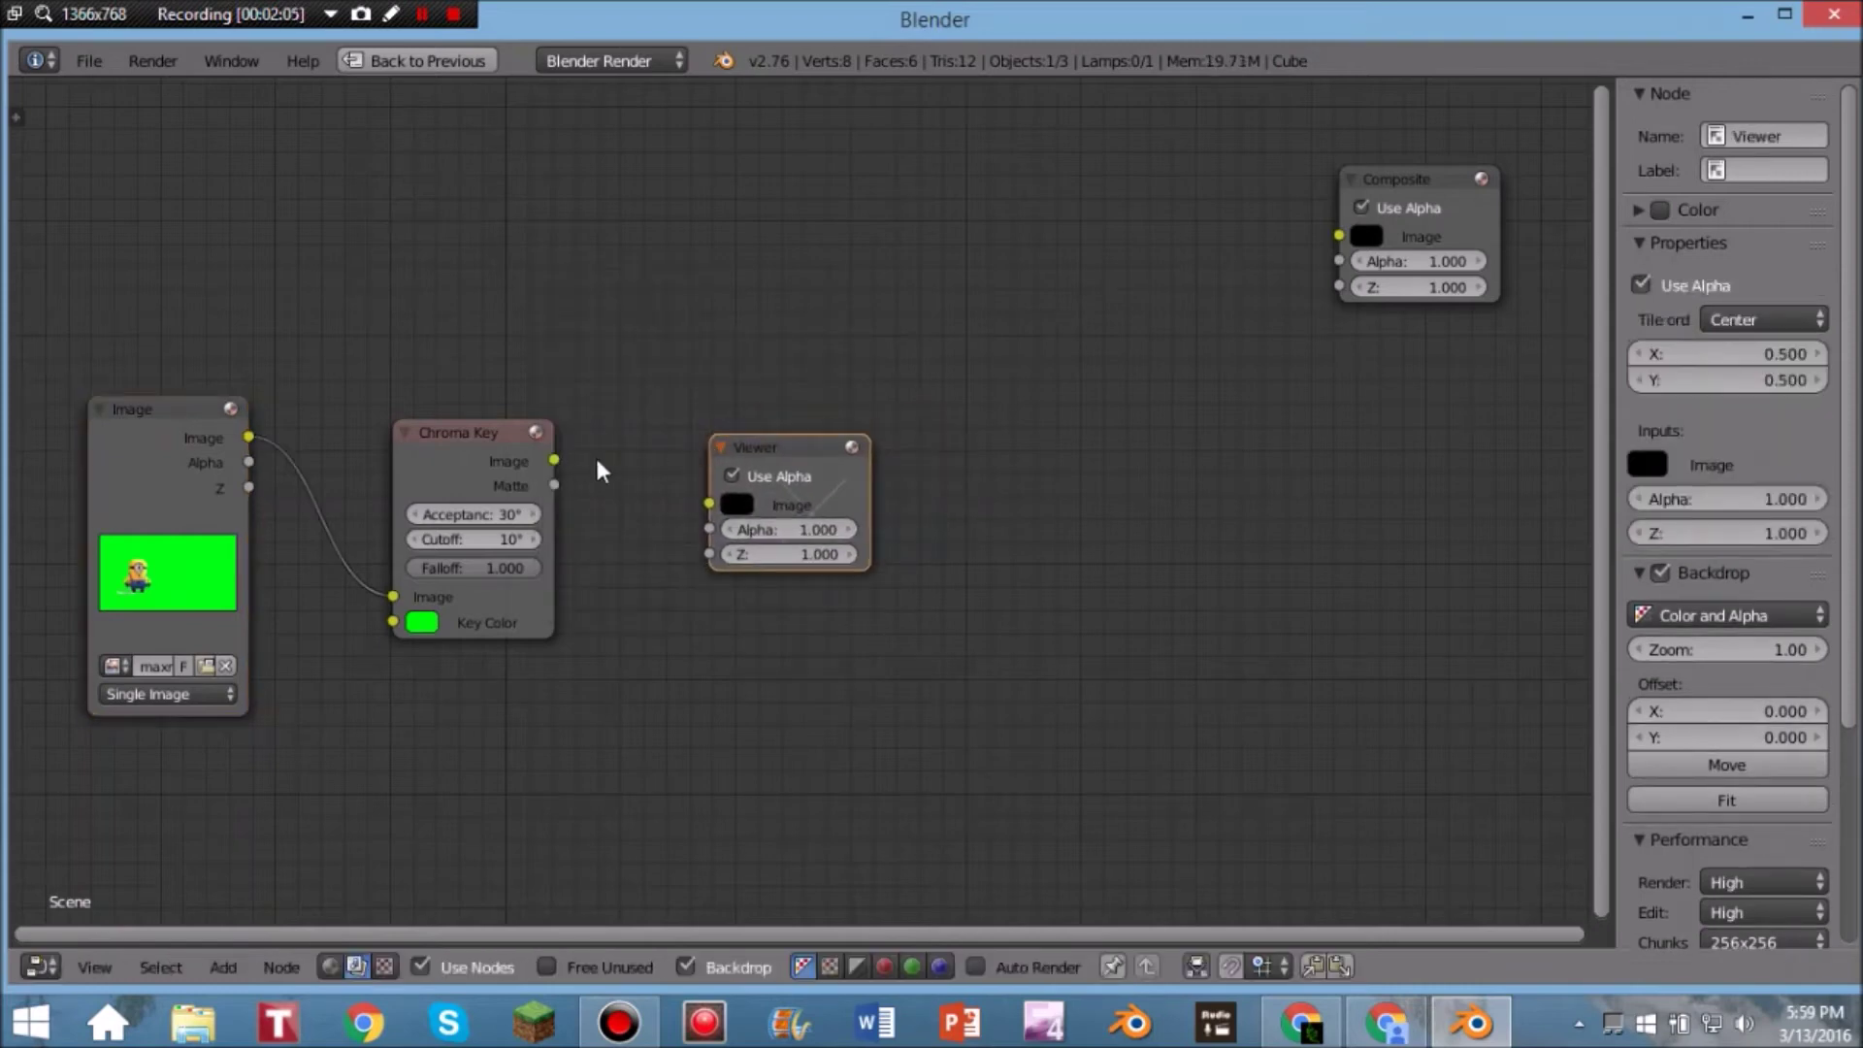
{"action": "left_click_drag", "start_coordinate": [552, 461], "coordinate": [703, 504]}
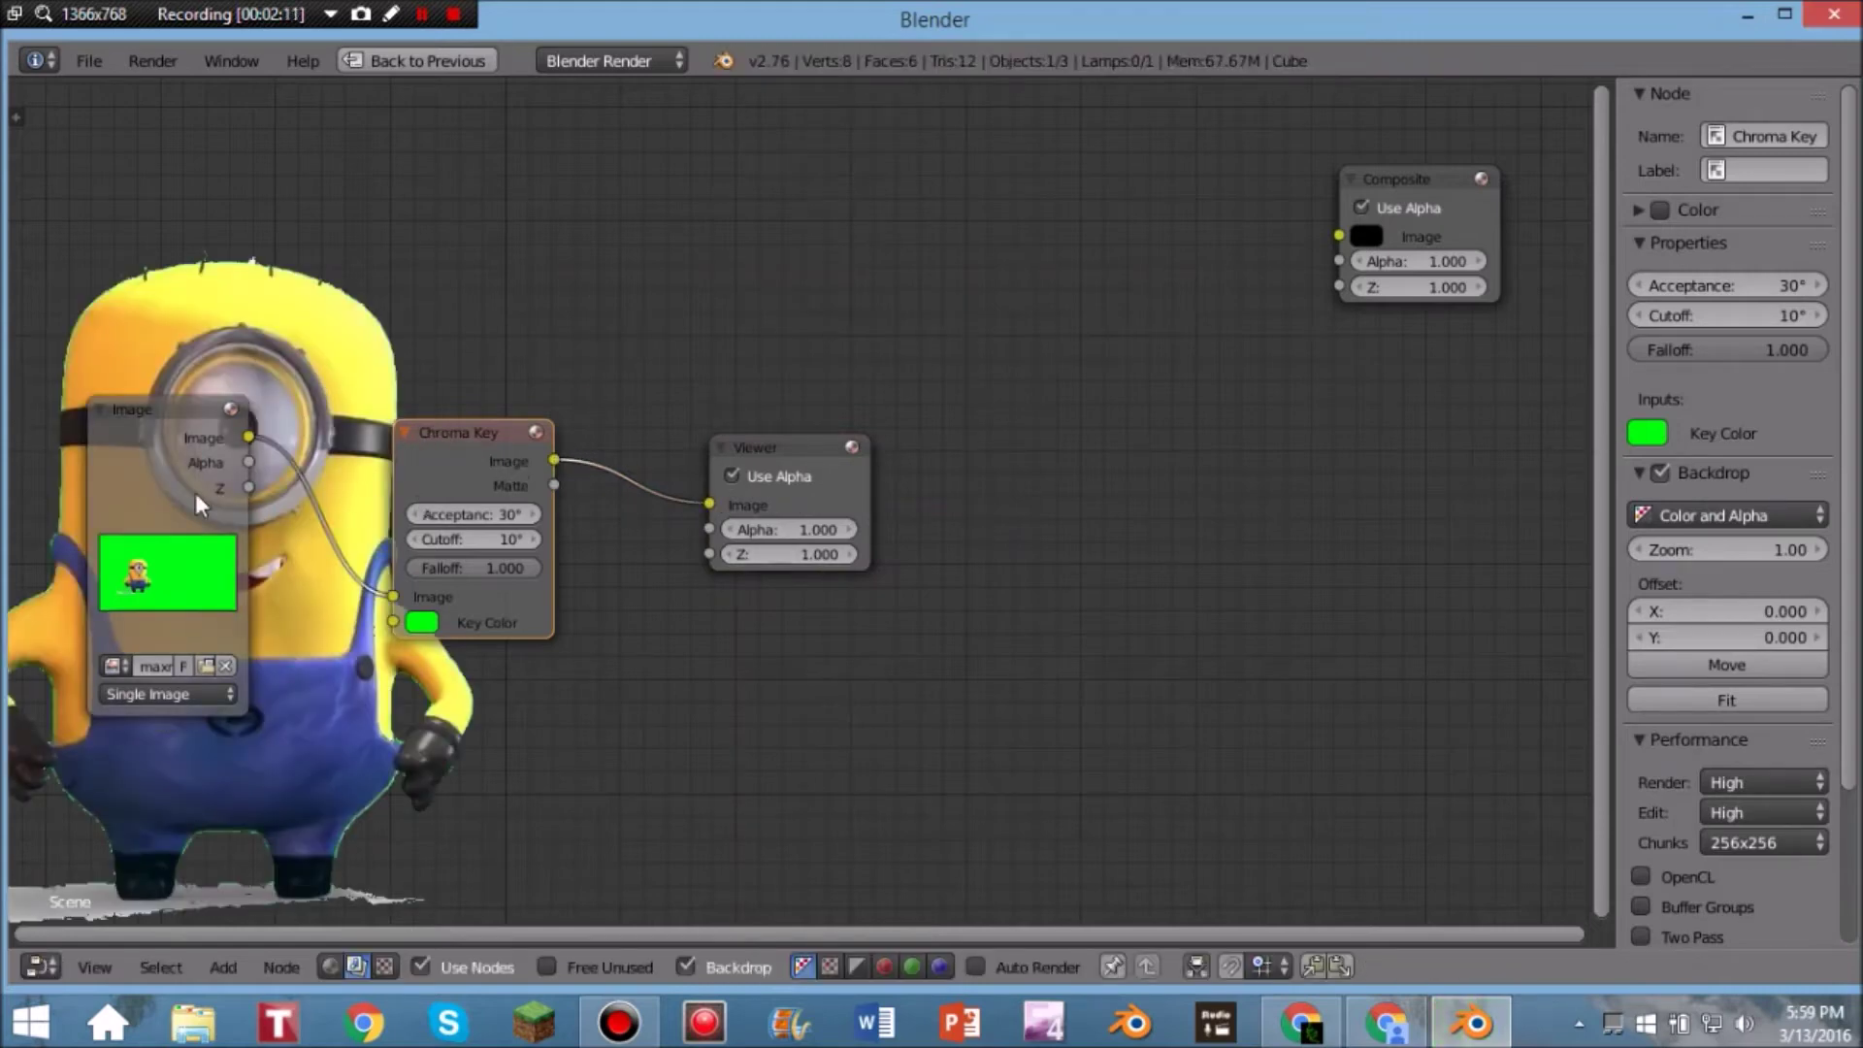
Step: Set the backdrop zoom to 0.68 to shrink the keyed image preview
{"action": "left_click", "coordinate": [130, 425]}
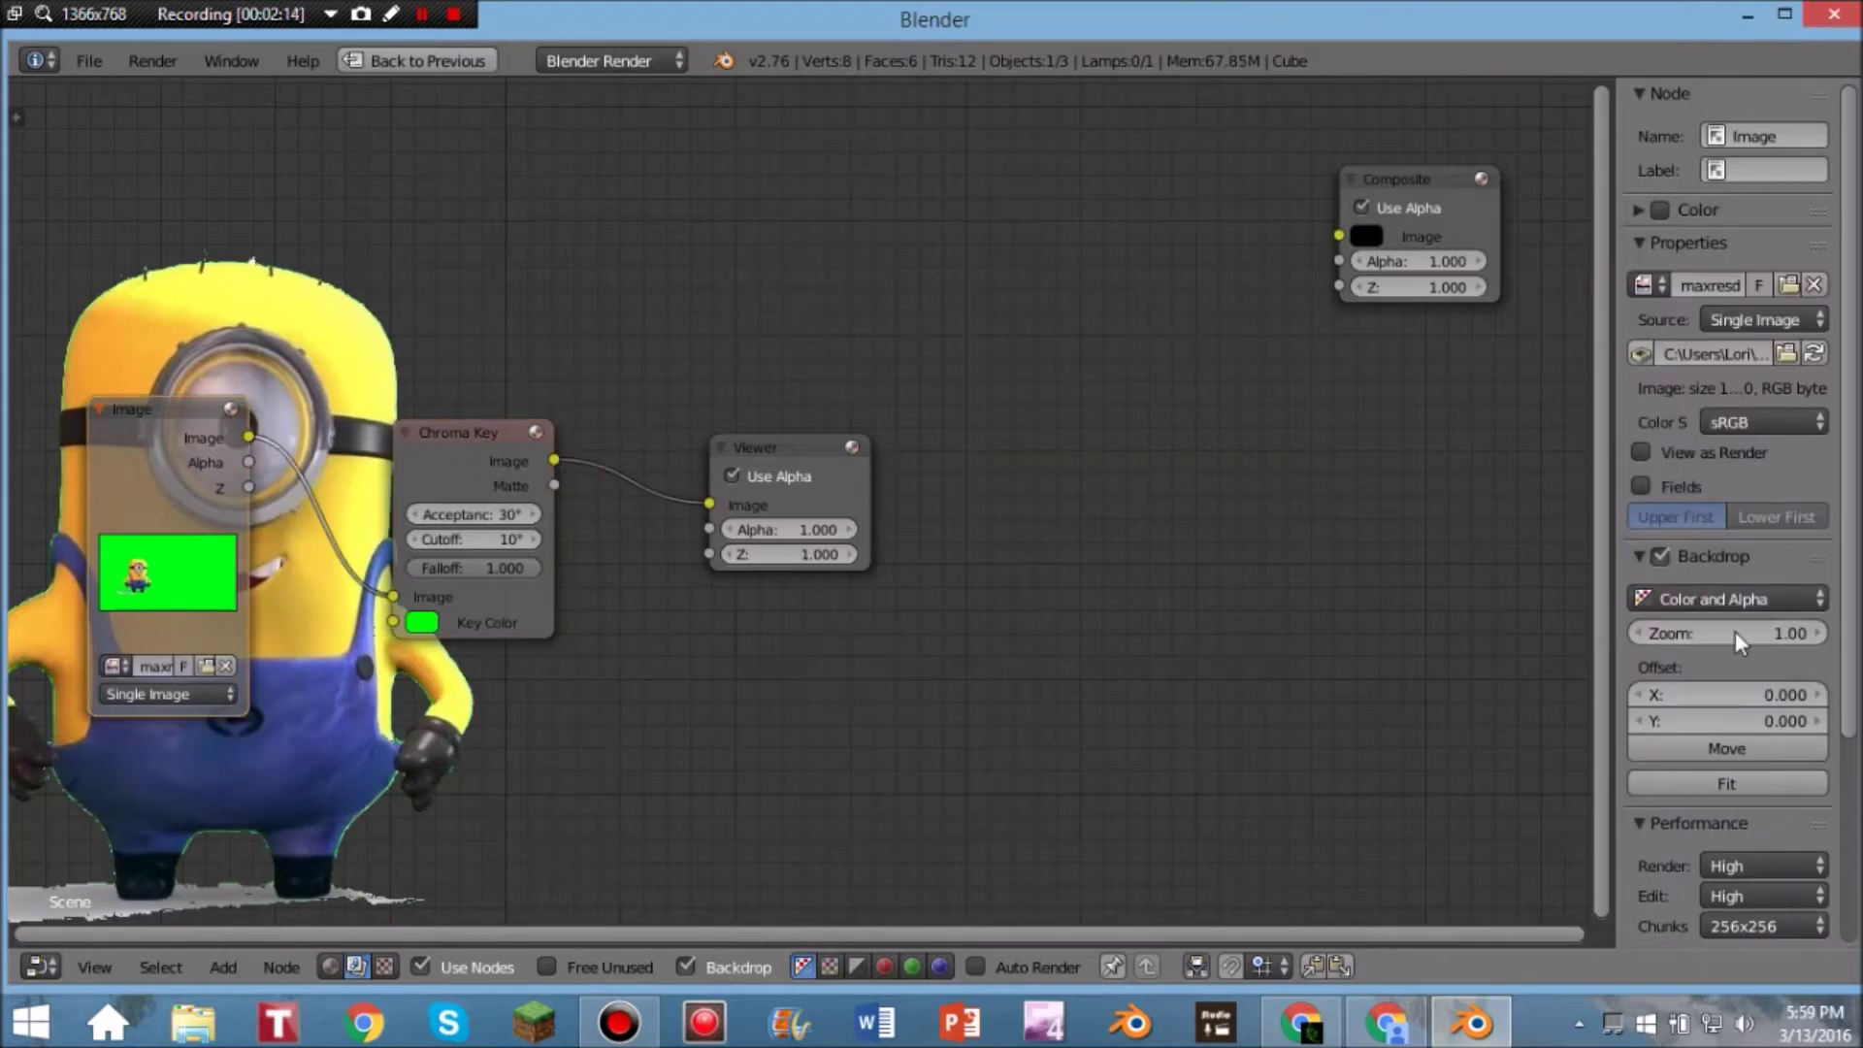
{"action": "left_click_drag", "start_coordinate": [1743, 632], "coordinate": [1664, 633]}
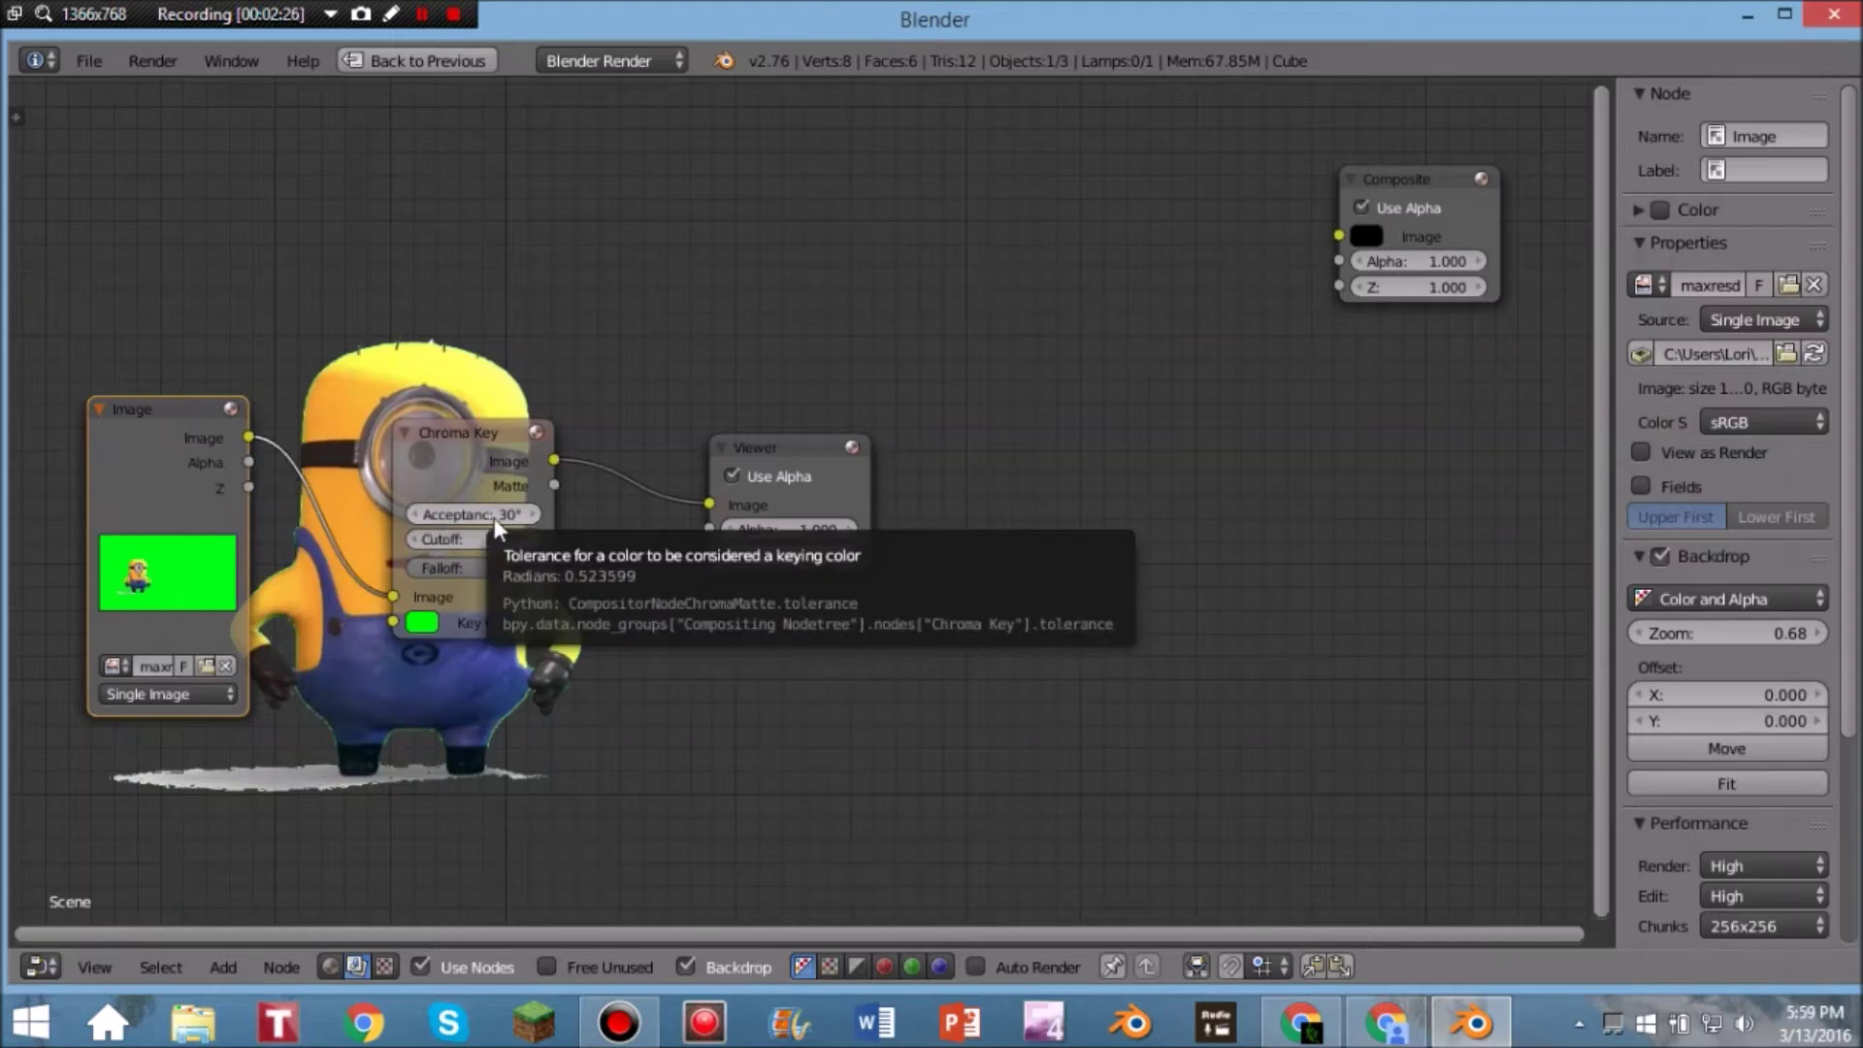
Step: Set the Chroma Key node's acceptance to 80°, cutoff to 30° and falloff to 0.491
{"action": "left_click_drag", "start_coordinate": [458, 521], "coordinate": [480, 568]}
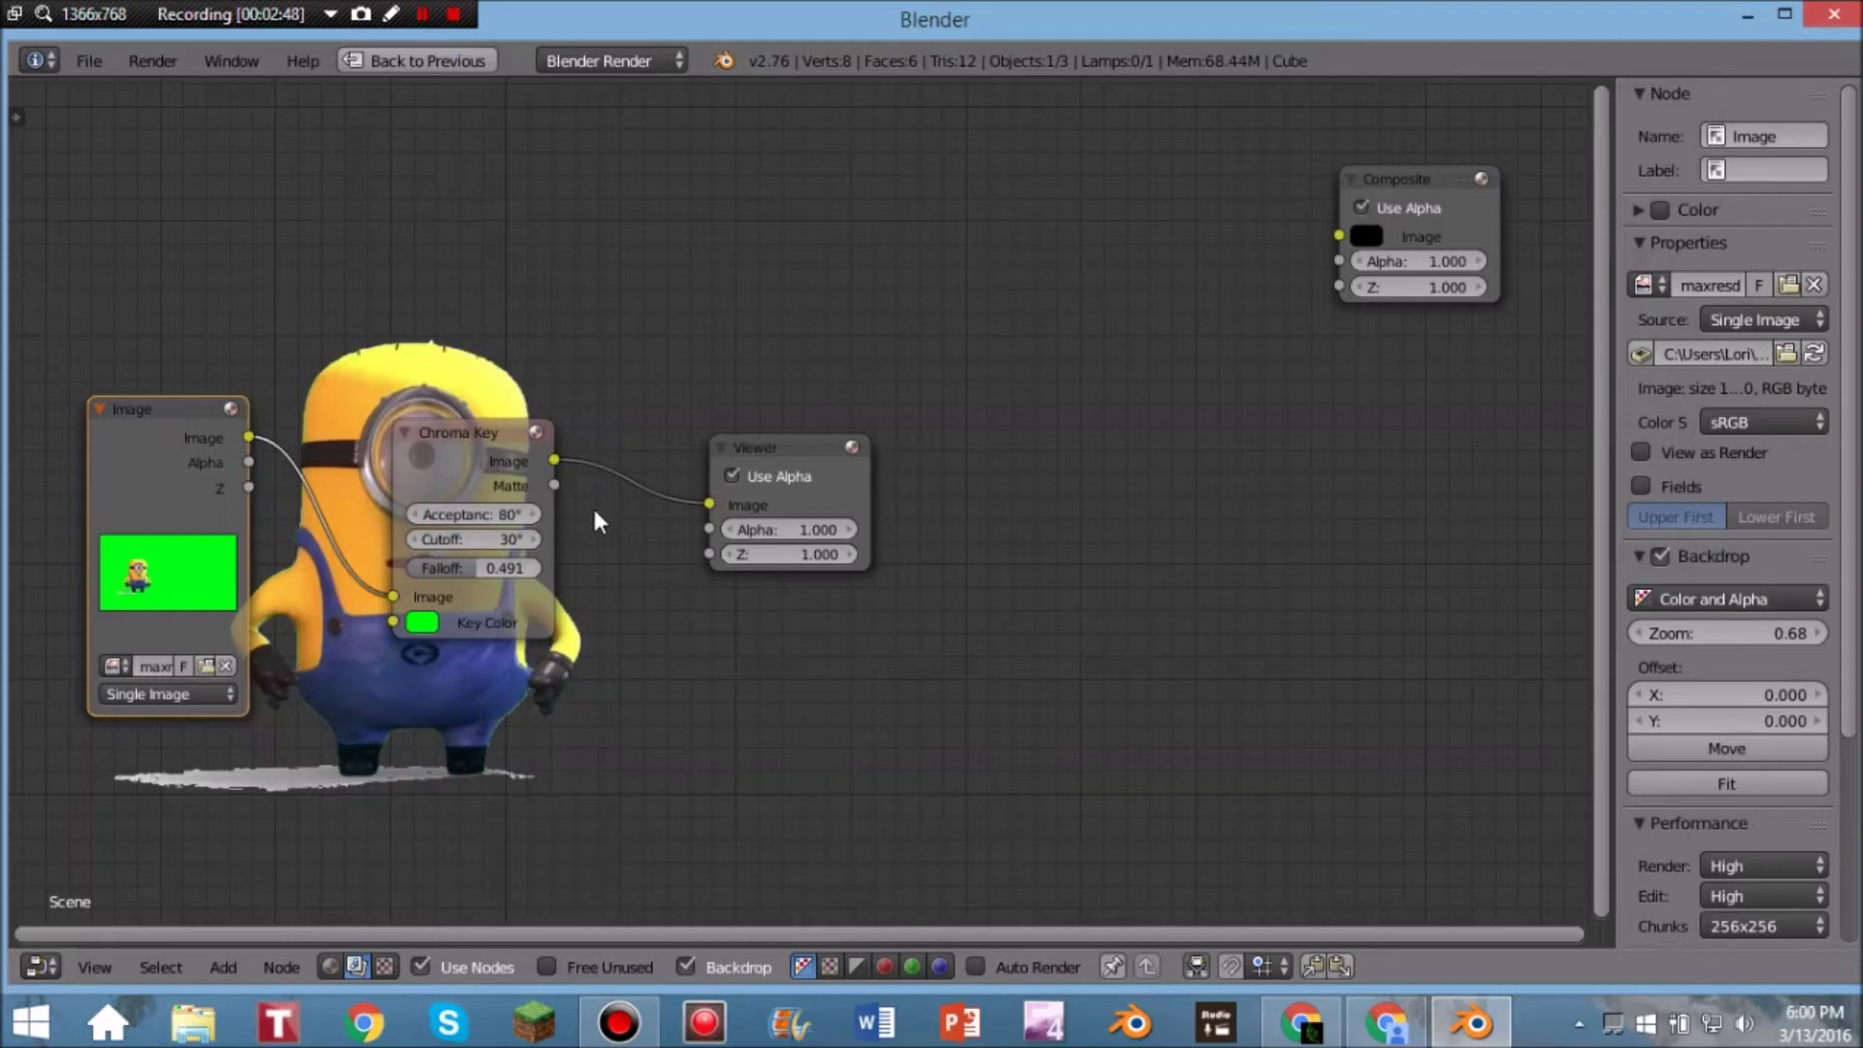
Step: Move the Viewer node farther from the Chroma Key node and cut the link between them
{"action": "left_click_drag", "start_coordinate": [788, 443], "coordinate": [943, 439]}
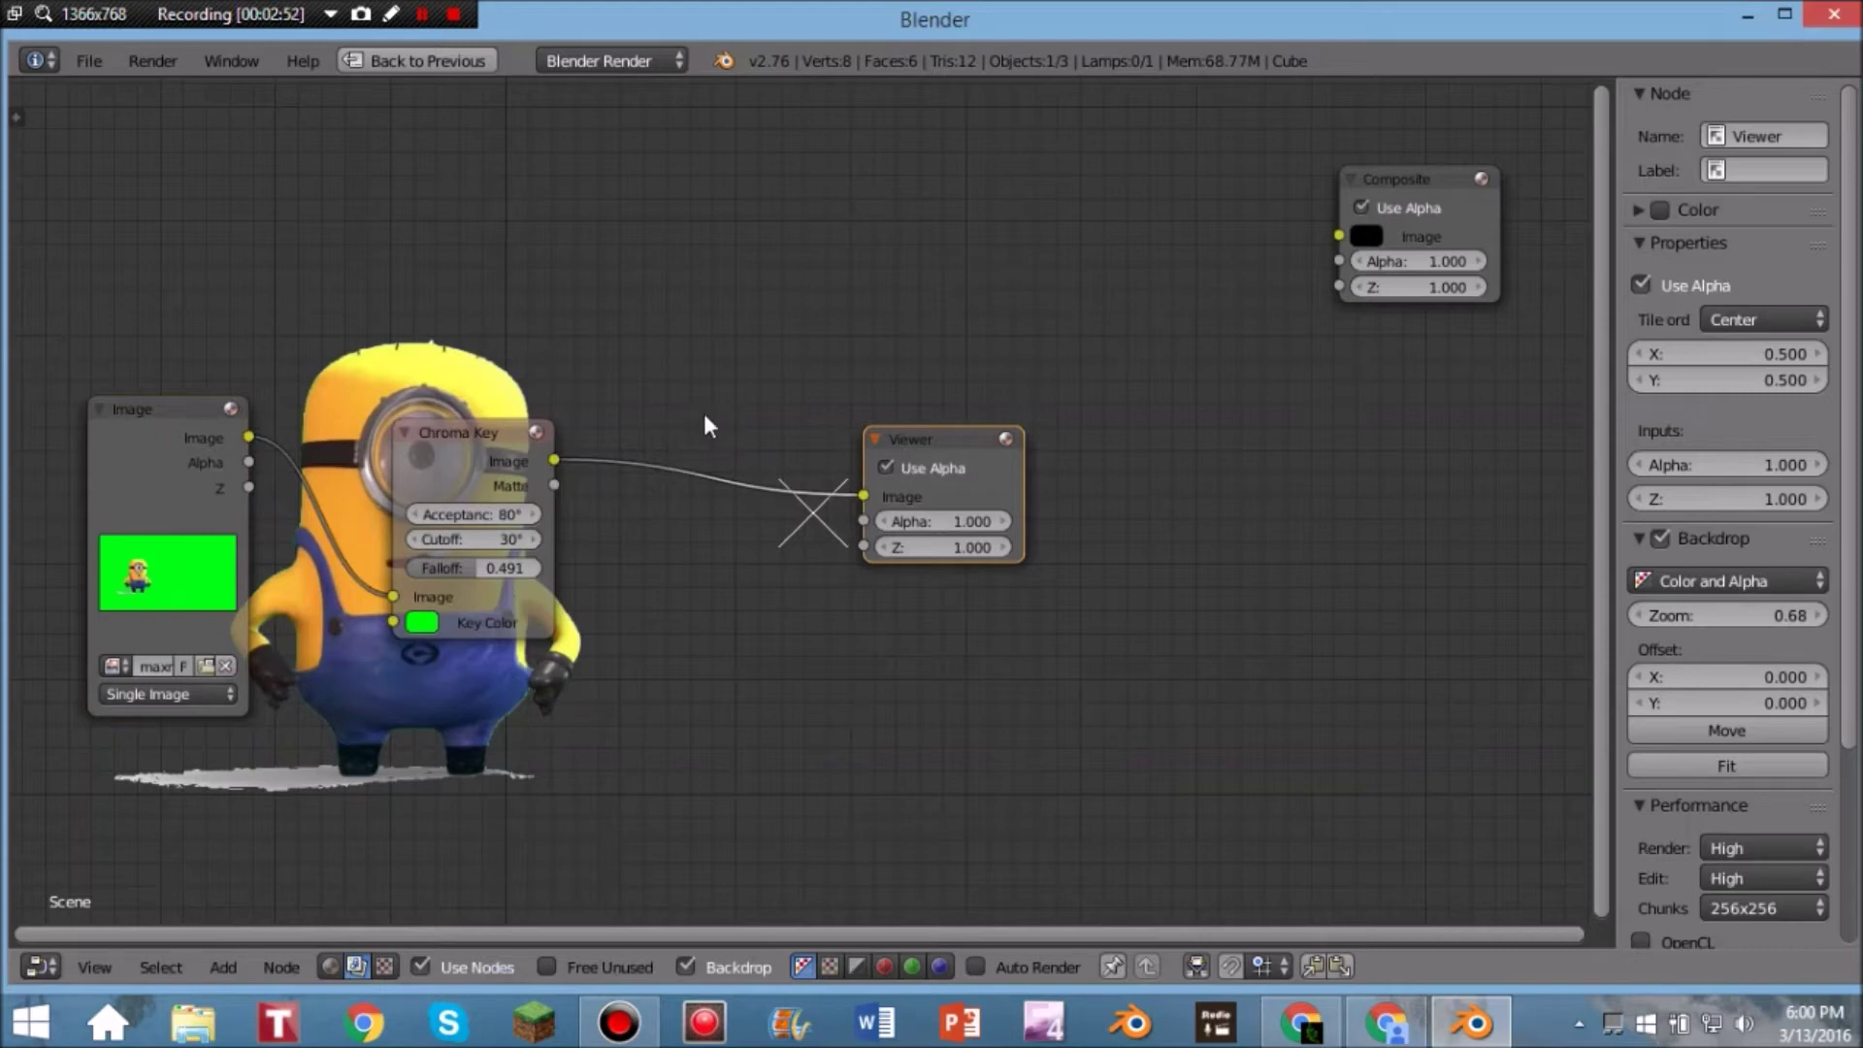
{"action": "right_click_drag", "start_coordinate": [713, 396], "coordinate": [695, 559], "text": "ctrl"}
{"action": "right_click_drag", "start_coordinate": [697, 557], "coordinate": [694, 561], "text": "ctrl"}
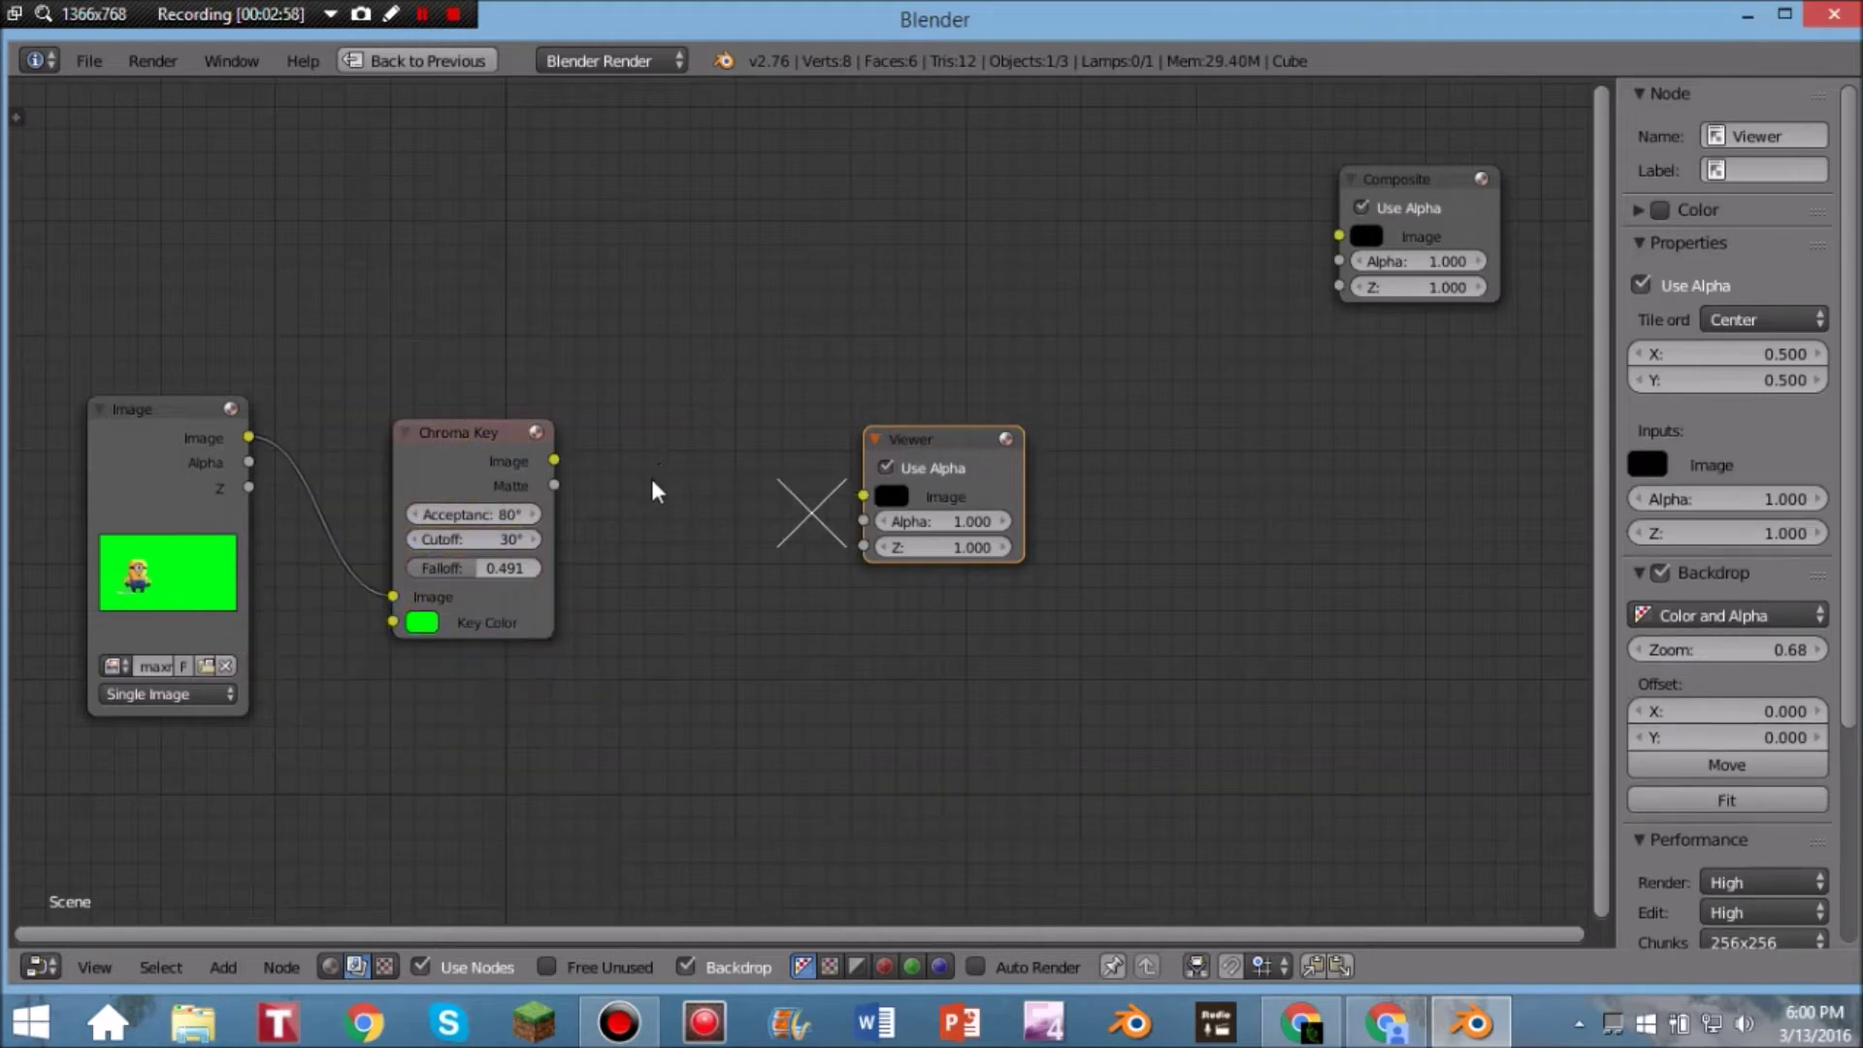
Step: Add a Scale node between Chroma Key and Viewer and connect the Chroma Key's Image output to its Image input
{"action": "key", "text": "shift+a"}
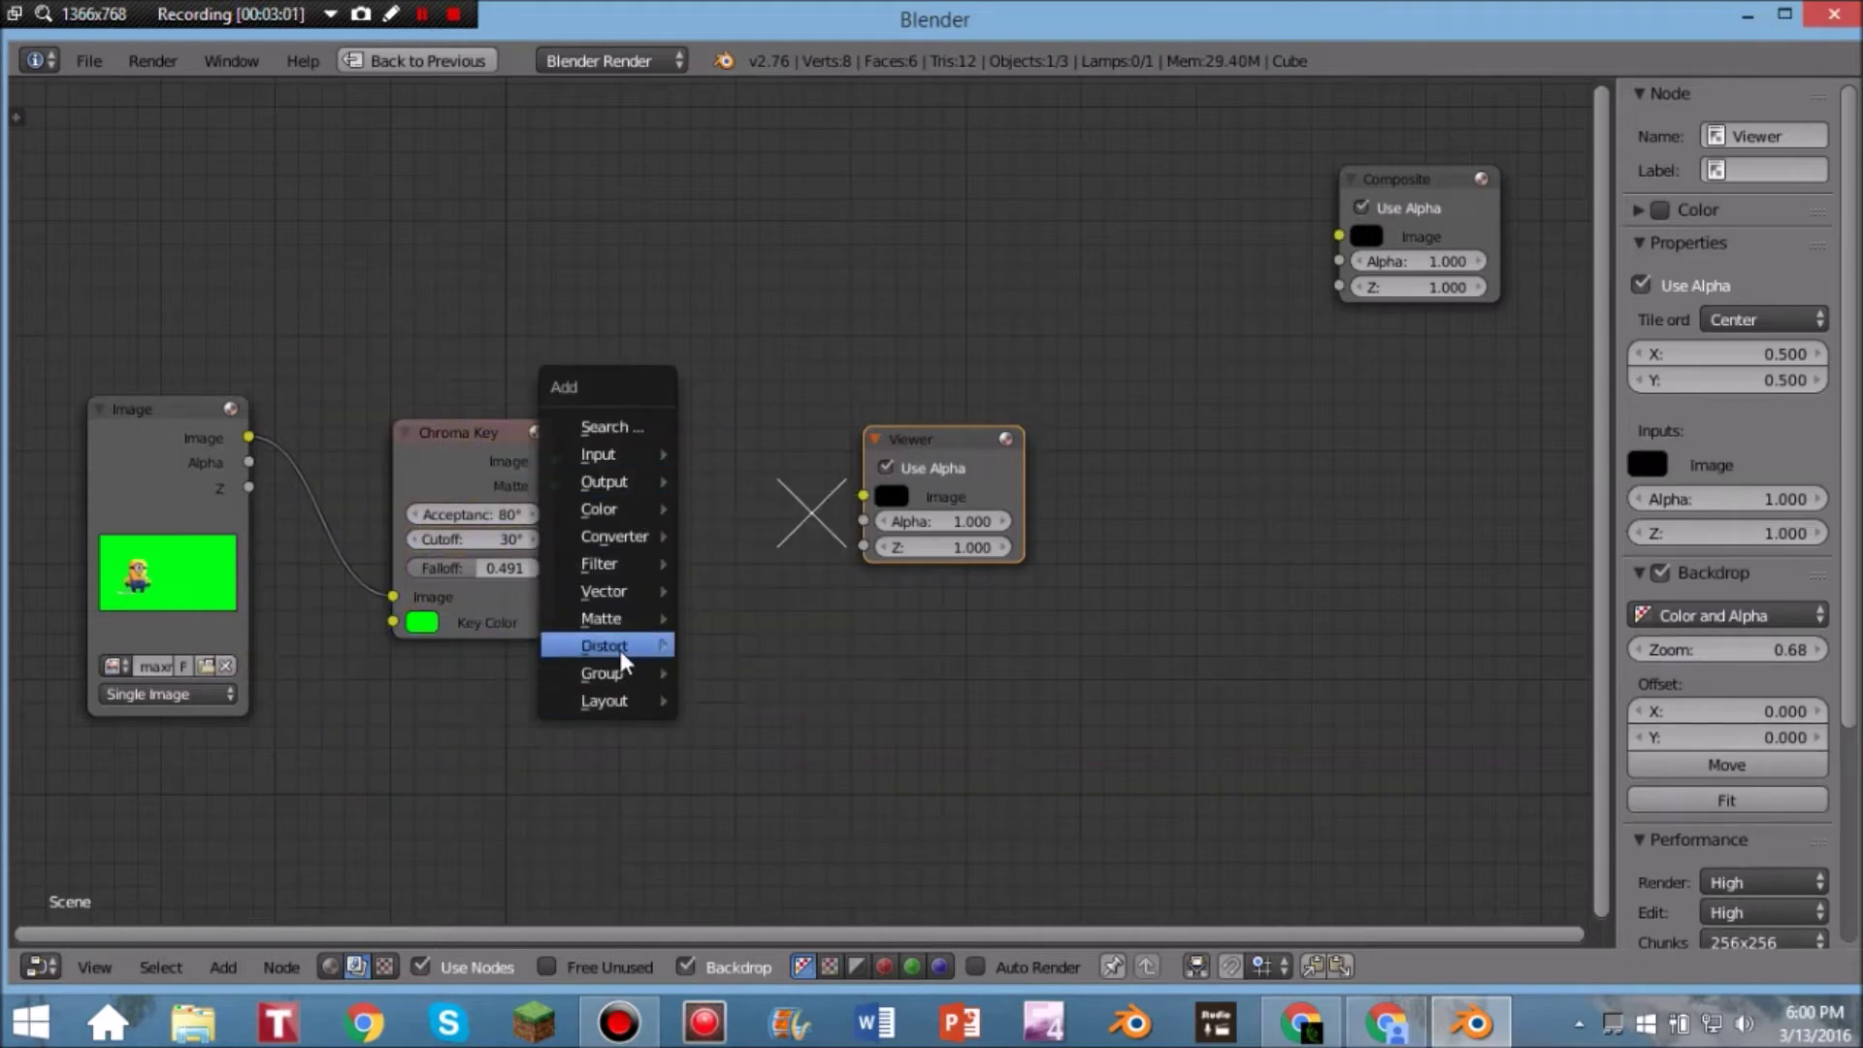
{"action": "mouse_move", "coordinate": [620, 651]}
{"action": "left_click", "coordinate": [776, 275]}
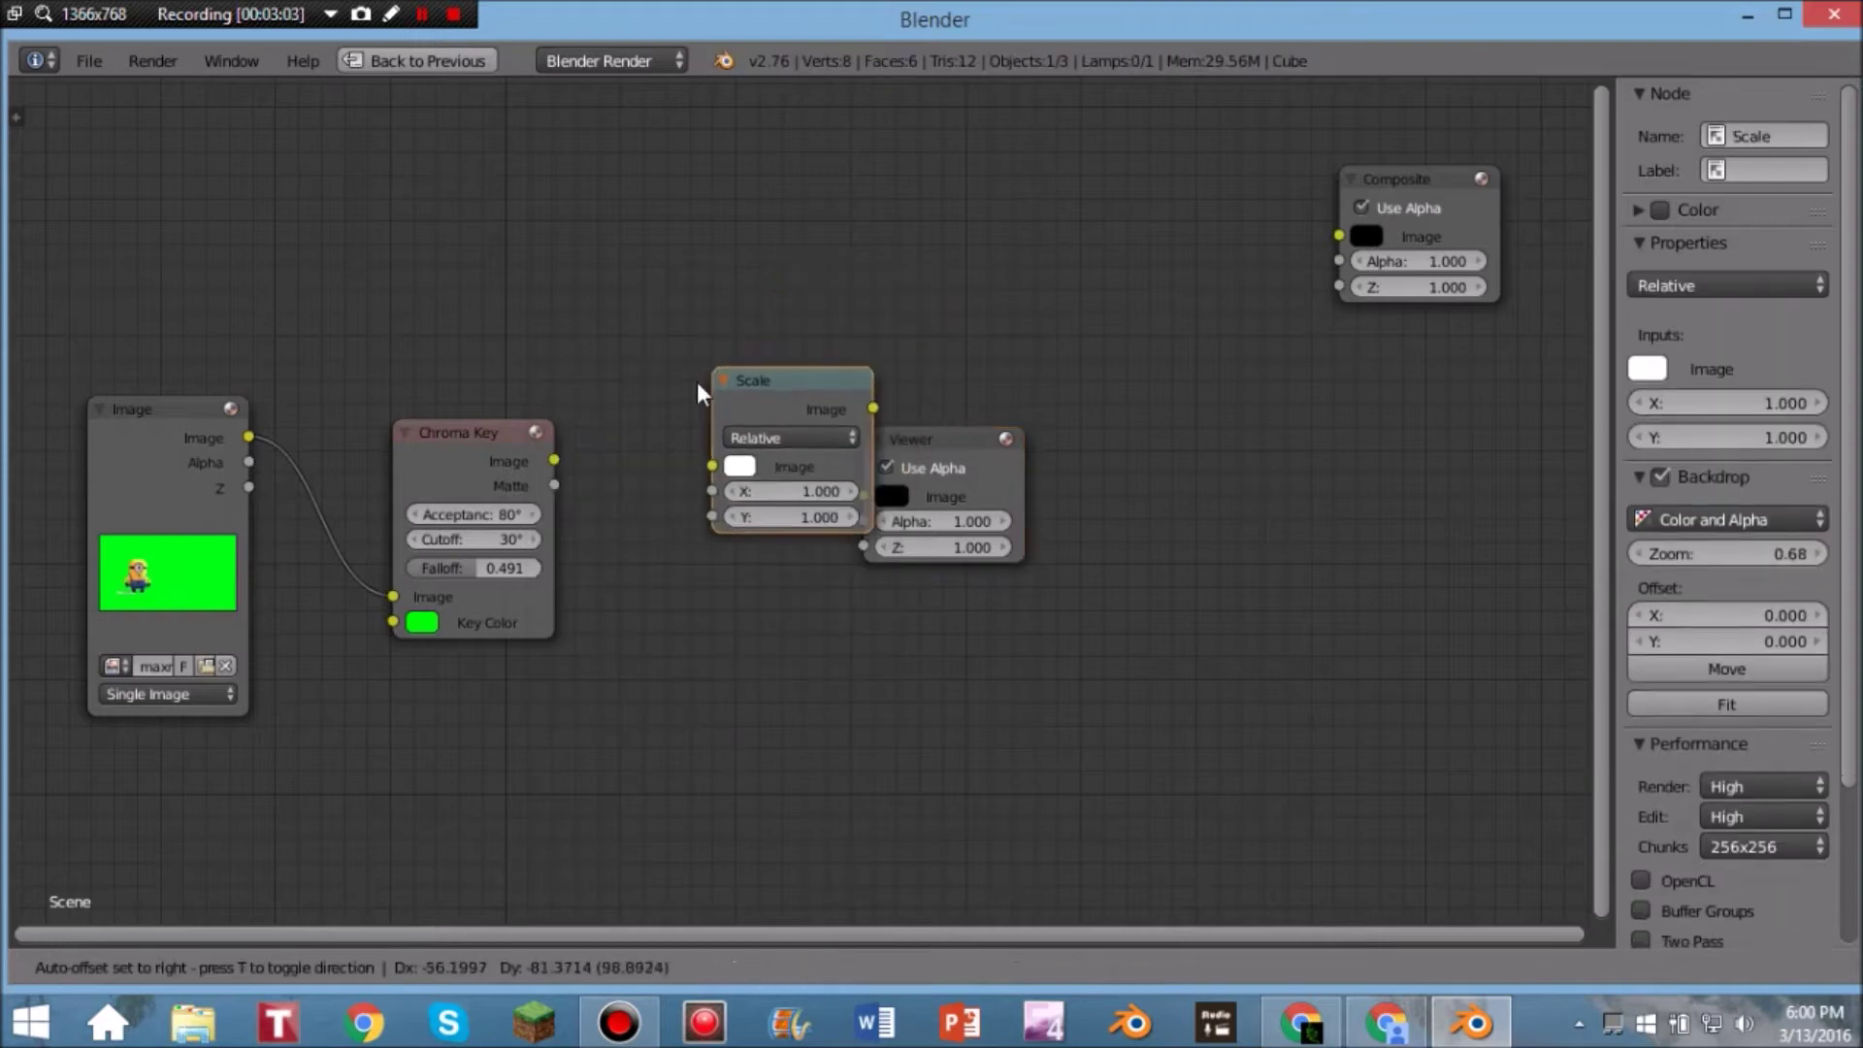
{"action": "left_click", "coordinate": [625, 436]}
{"action": "left_click_drag", "start_coordinate": [553, 460], "coordinate": [642, 521]}
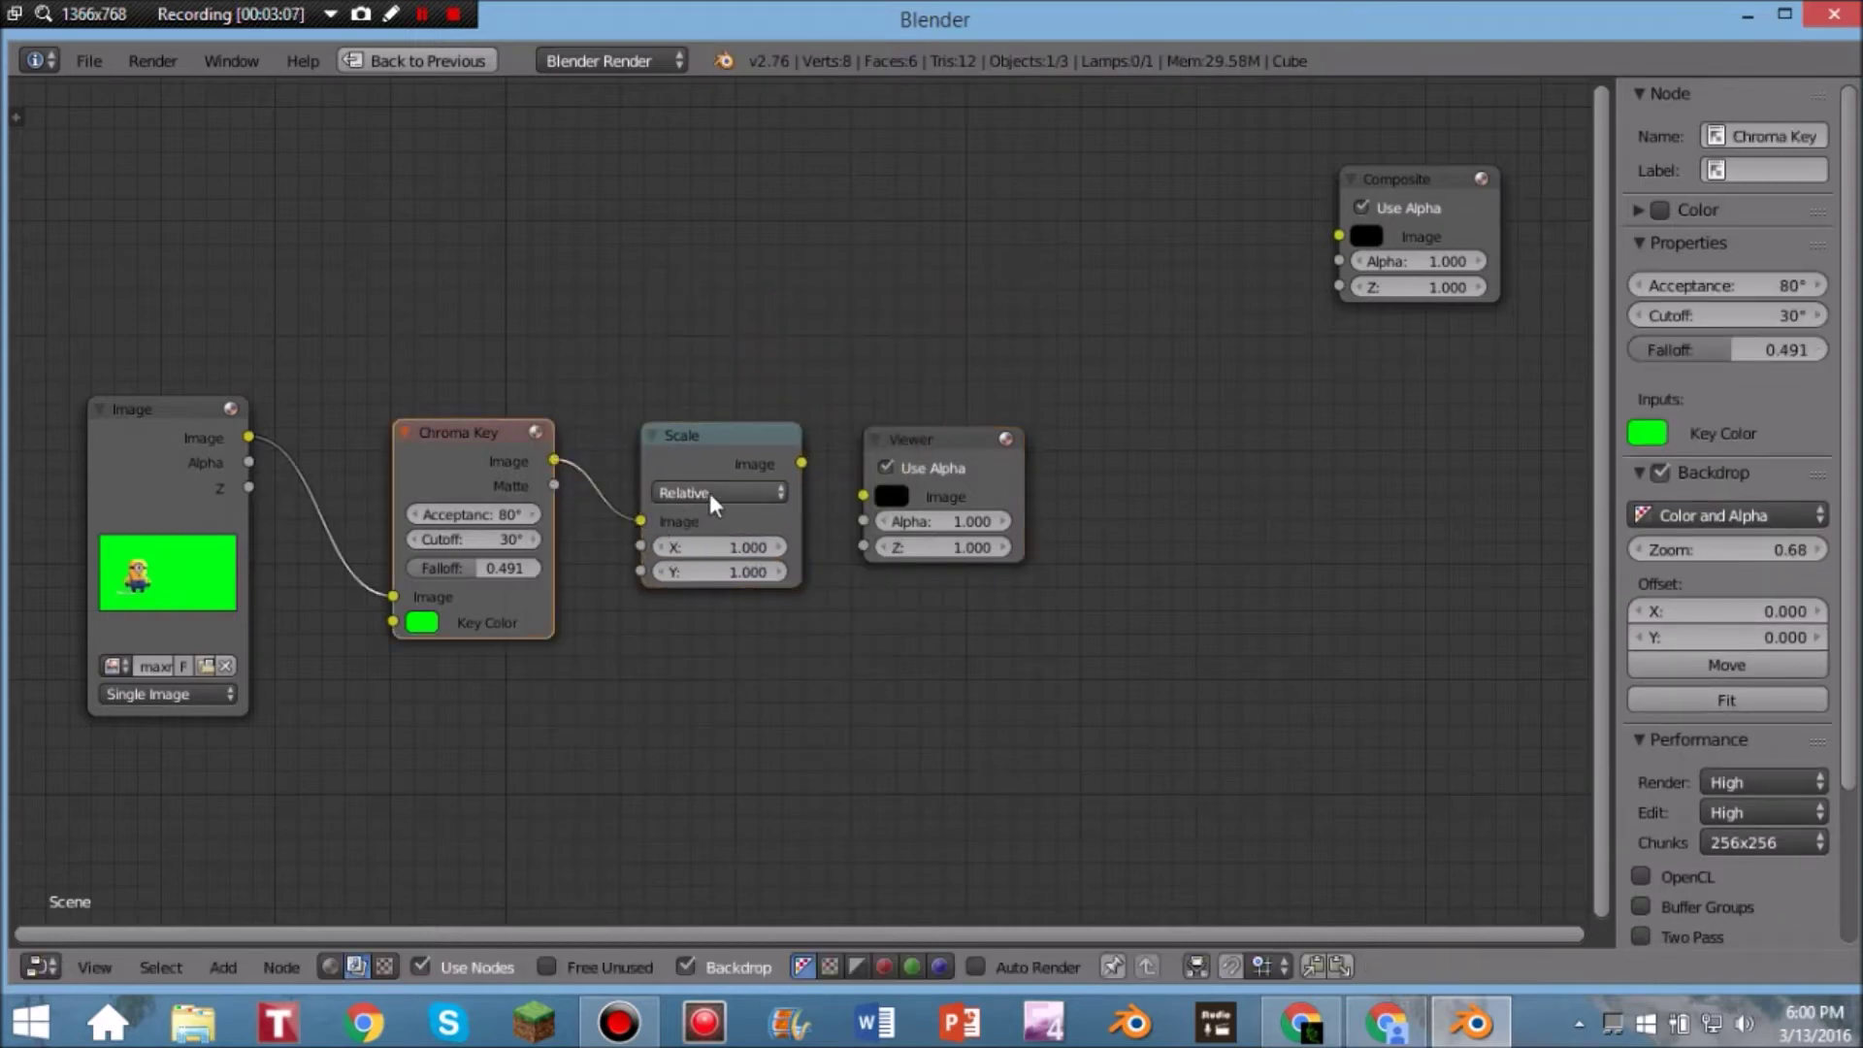
Step: Set the Scale node's space to Render Size and connect its Image output to the Viewer's Image input
{"action": "left_click", "coordinate": [709, 493]}
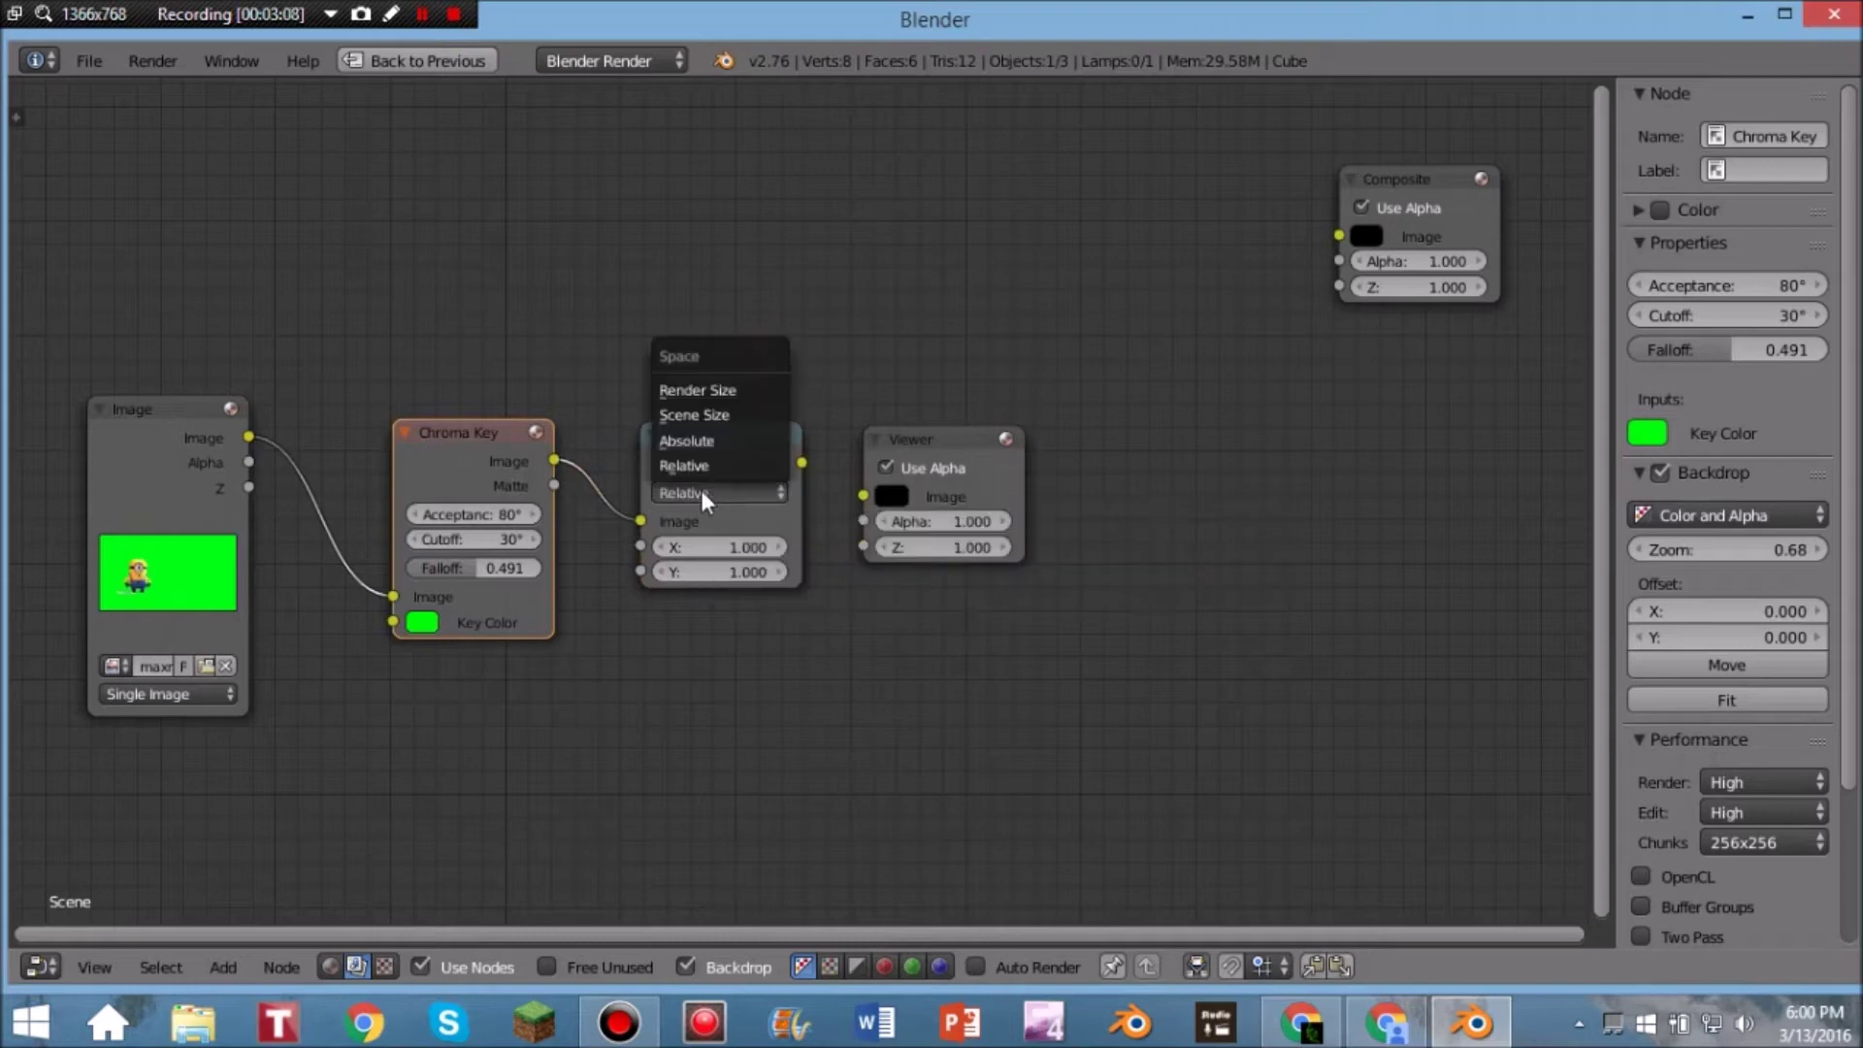
{"action": "left_click", "coordinate": [696, 392]}
{"action": "left_click_drag", "start_coordinate": [802, 463], "coordinate": [862, 496]}
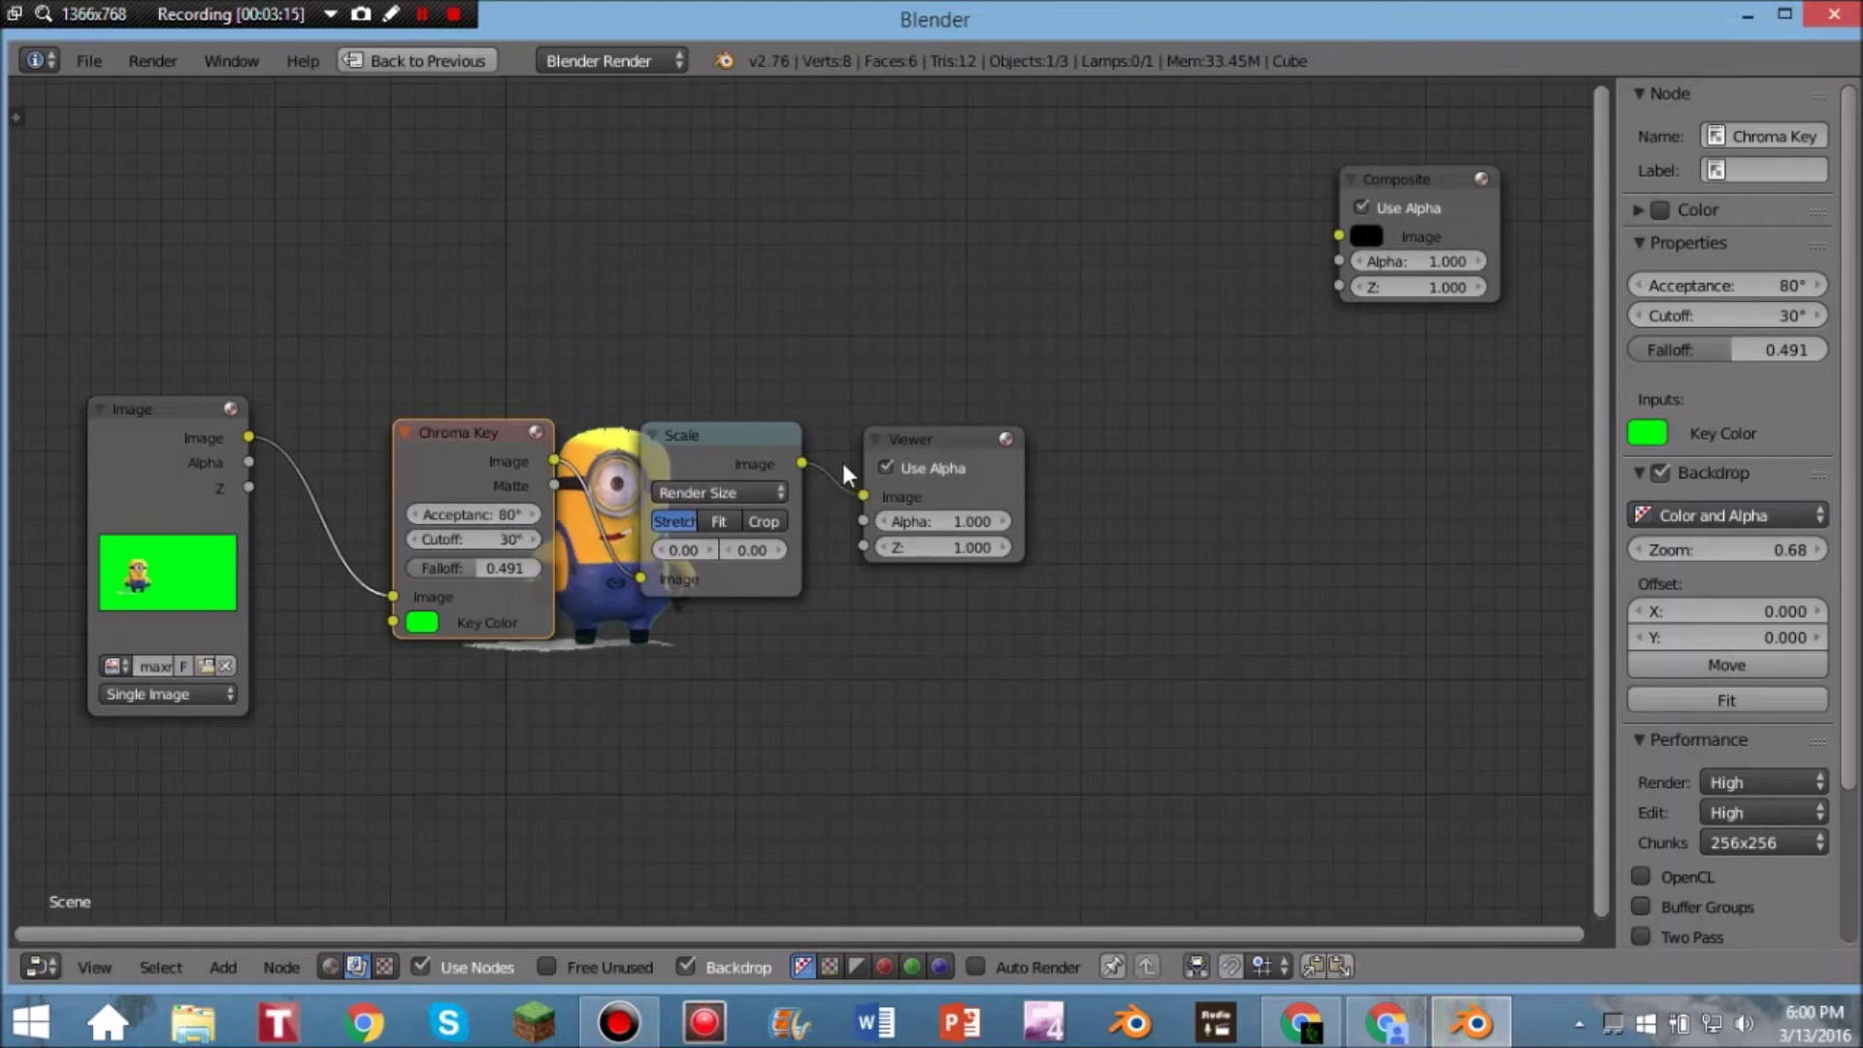
Step: Replace the Viewer with the Composite node beside Scale, cutting the Viewer link and connecting Scale's Image output to the Composite's Image input
{"action": "right_click_drag", "start_coordinate": [836, 460], "coordinate": [842, 509], "text": "ctrl"}
{"action": "left_click_drag", "start_coordinate": [930, 435], "coordinate": [1145, 486]}
{"action": "left_click_drag", "start_coordinate": [1383, 206], "coordinate": [912, 445]}
{"action": "left_click_drag", "start_coordinate": [801, 462], "coordinate": [867, 477]}
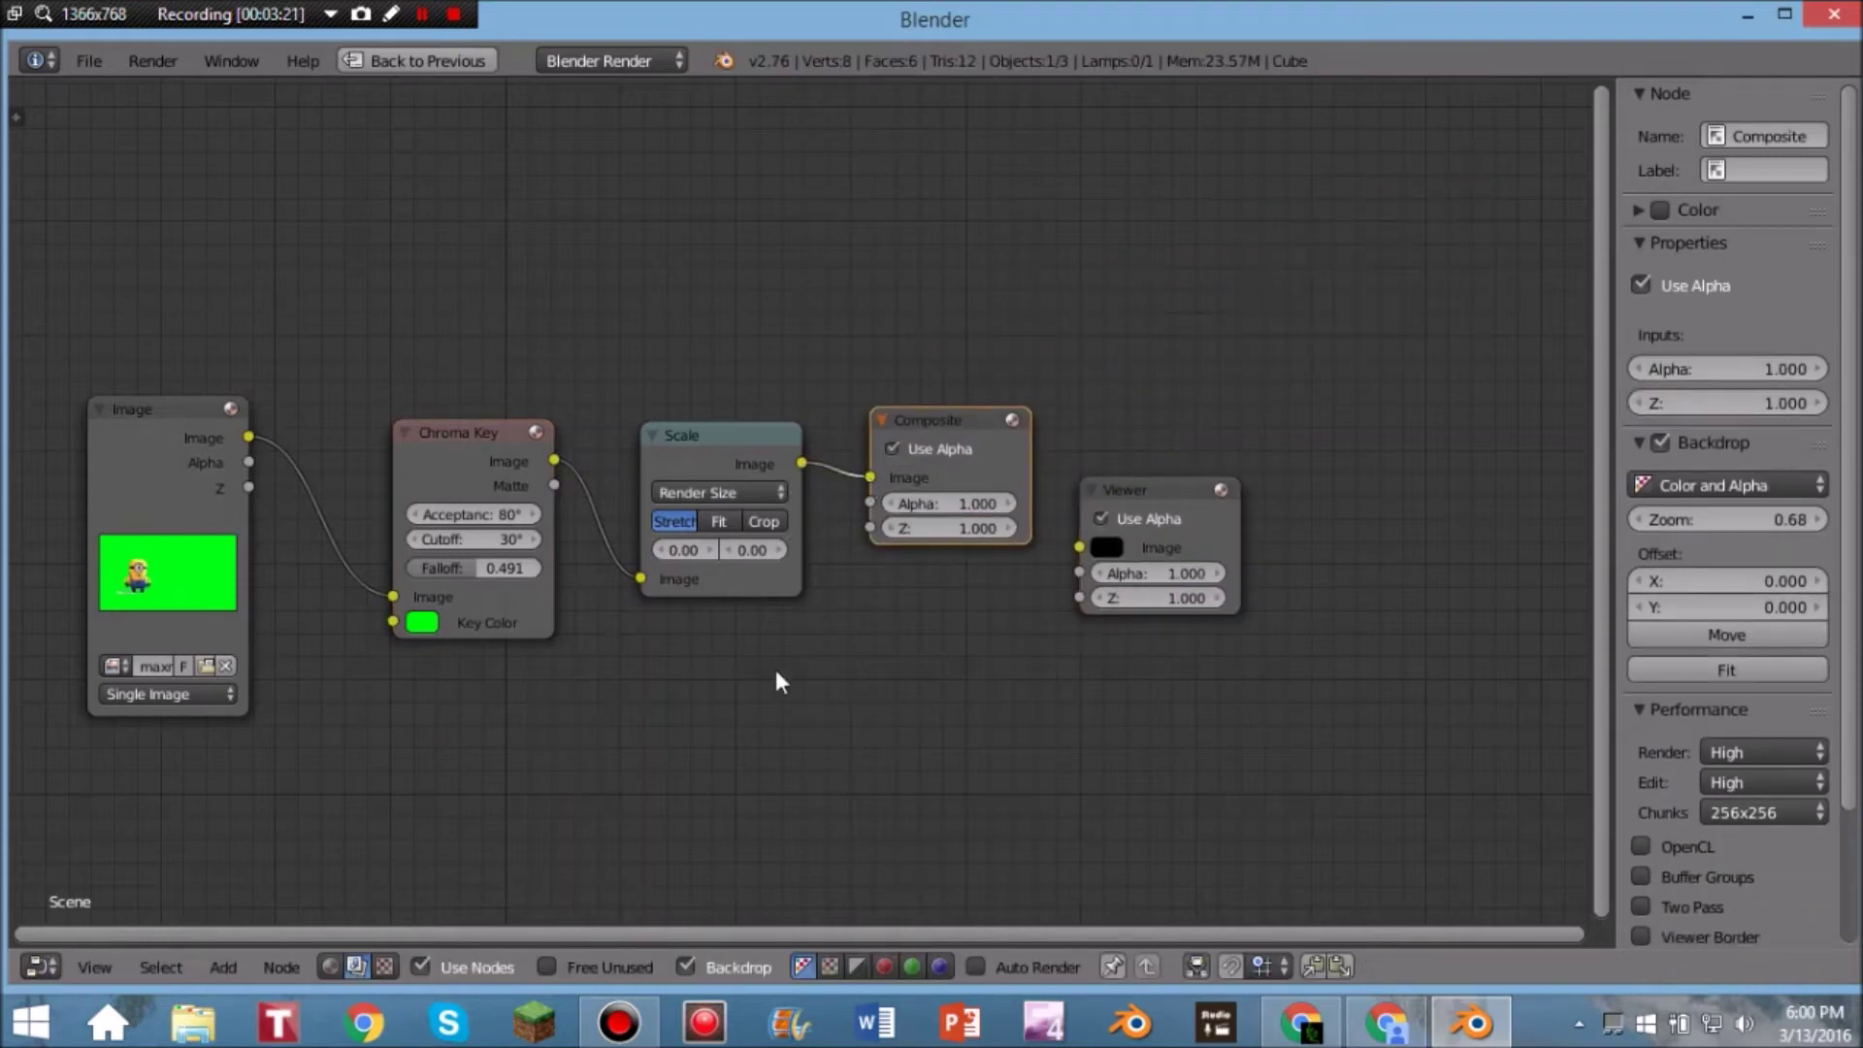
Step: Restore the split Compositing layout, render the keyed image and open the image options for the render result
{"action": "key", "text": "ctrl+space"}
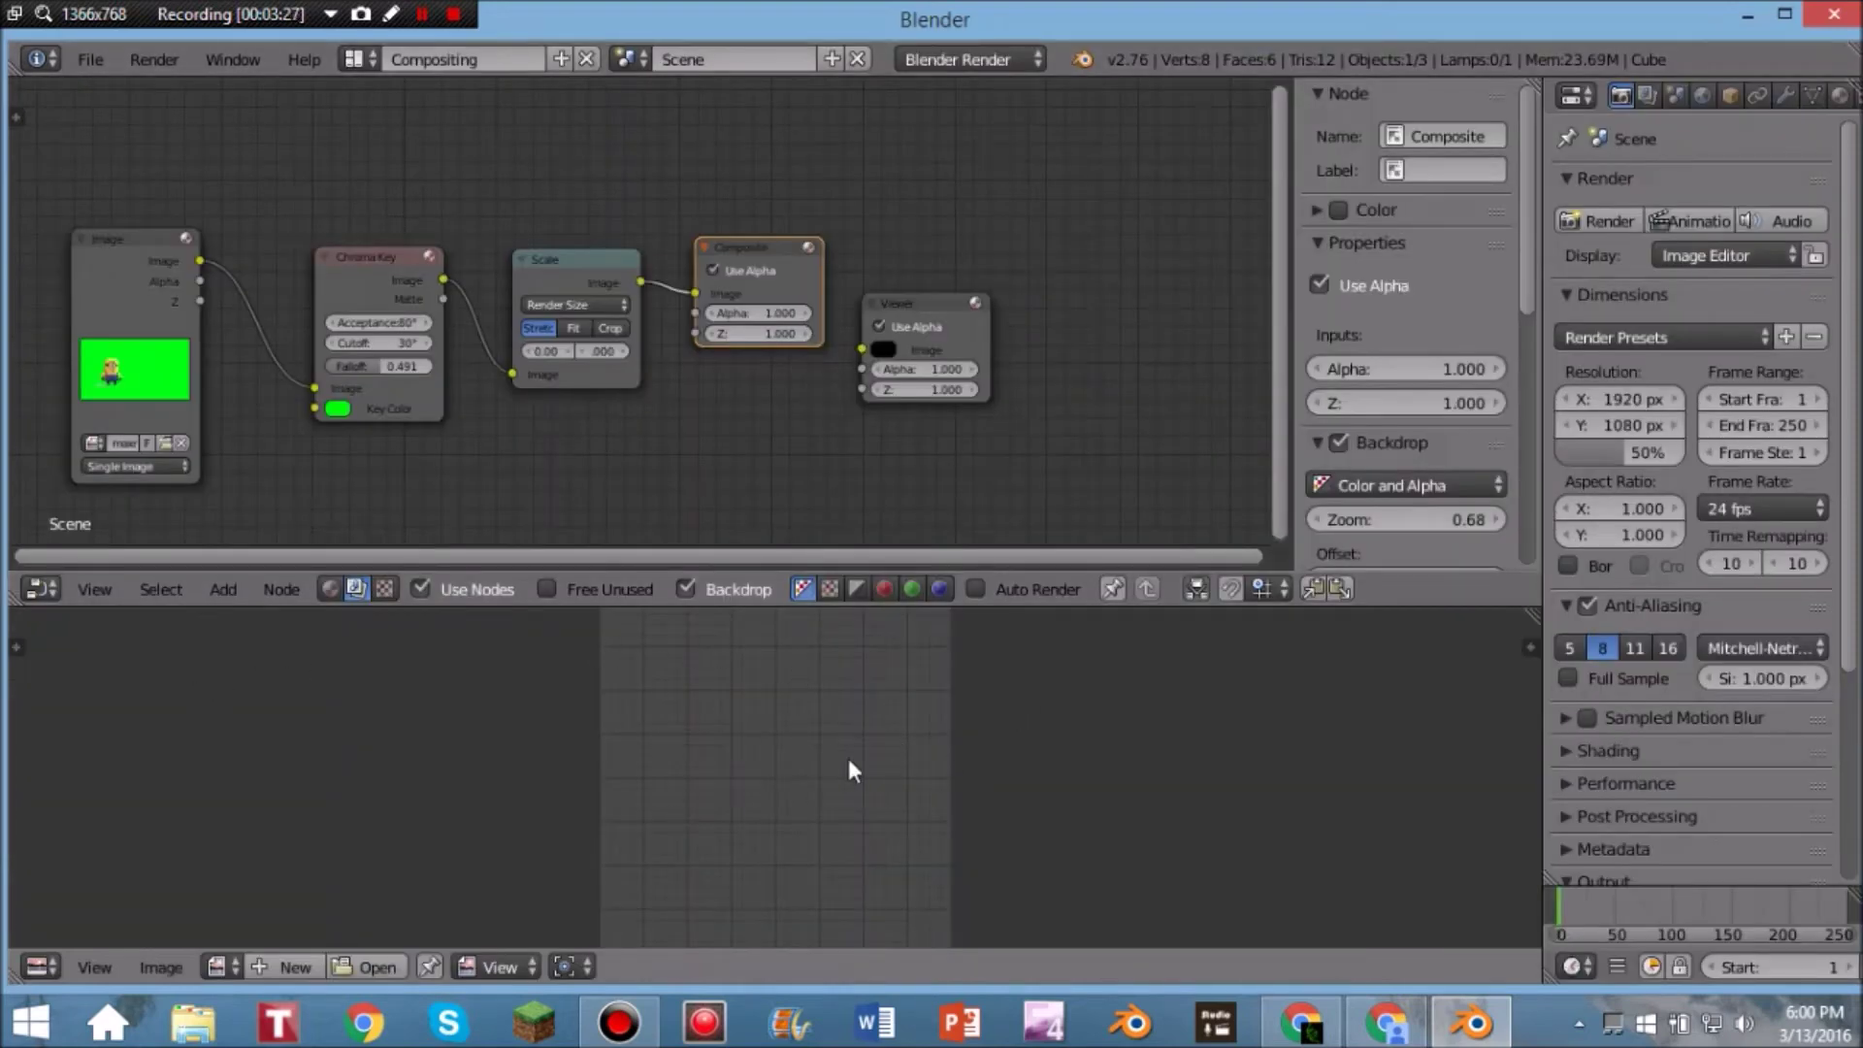
{"action": "key", "text": "F12"}
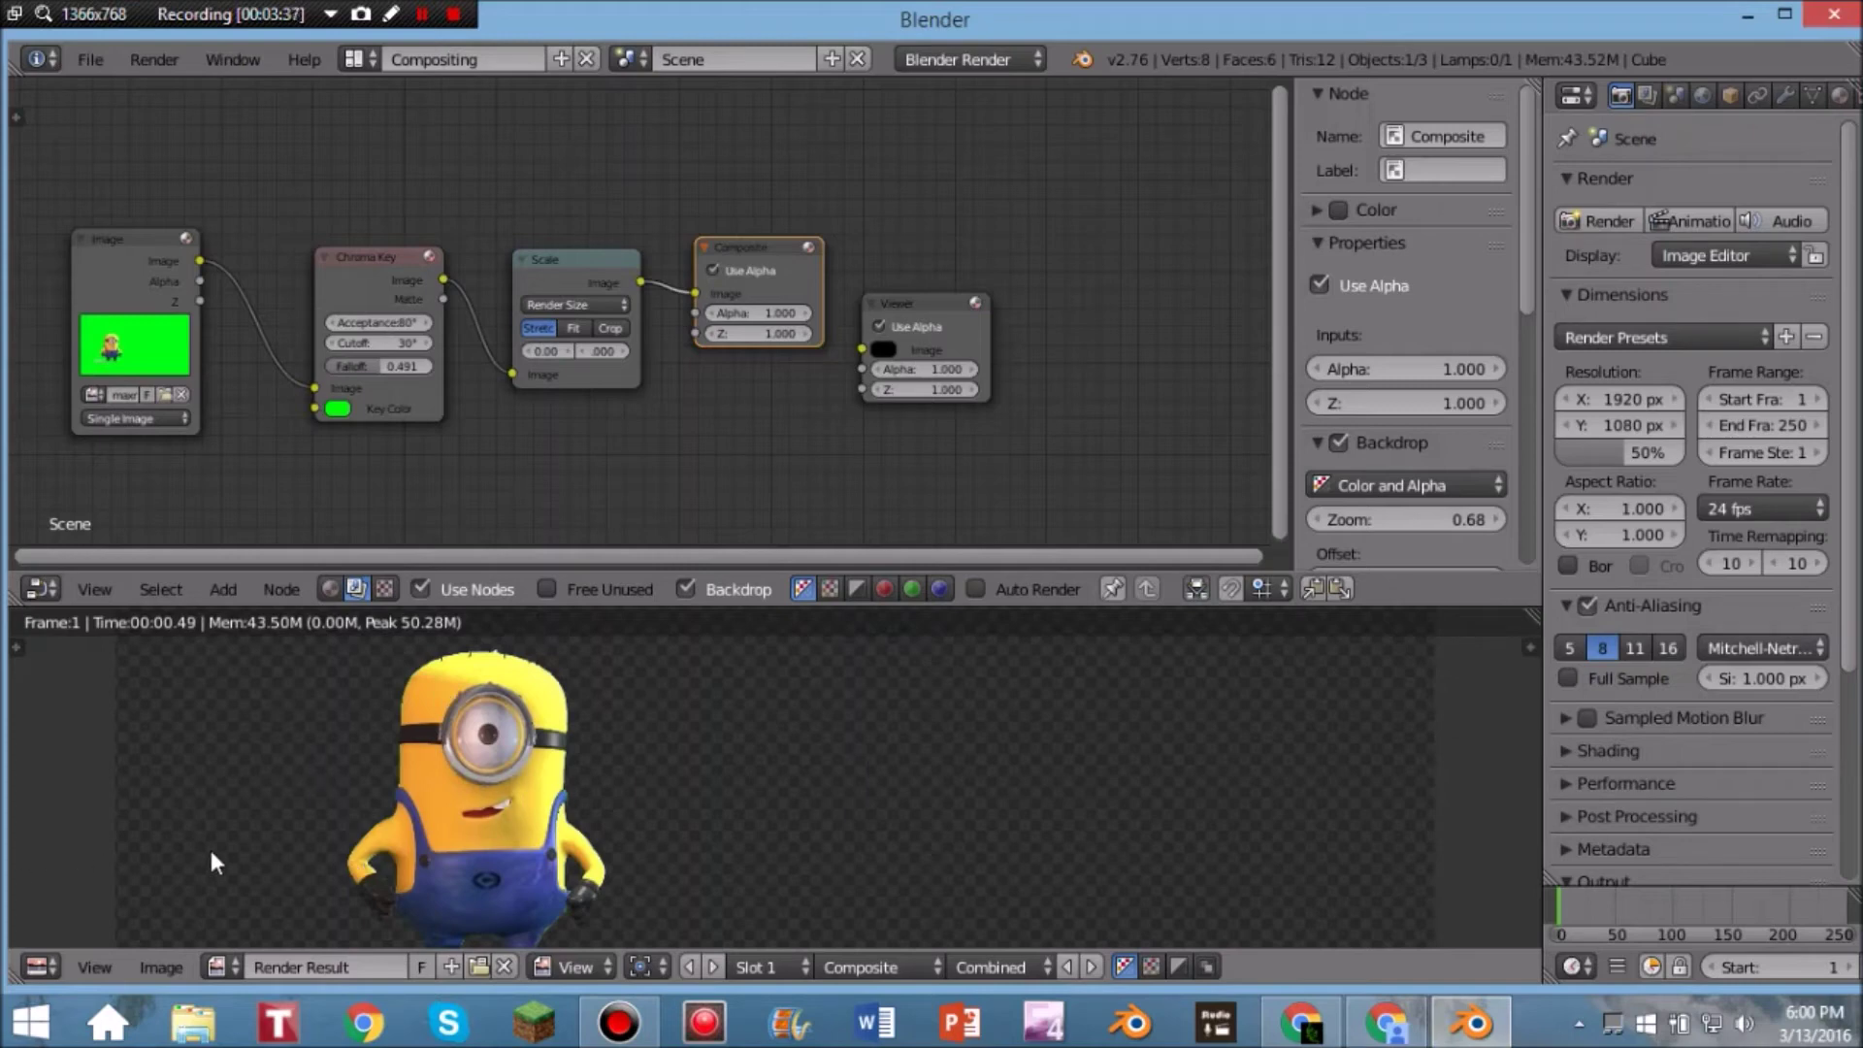
{"action": "left_click", "coordinate": [150, 970]}
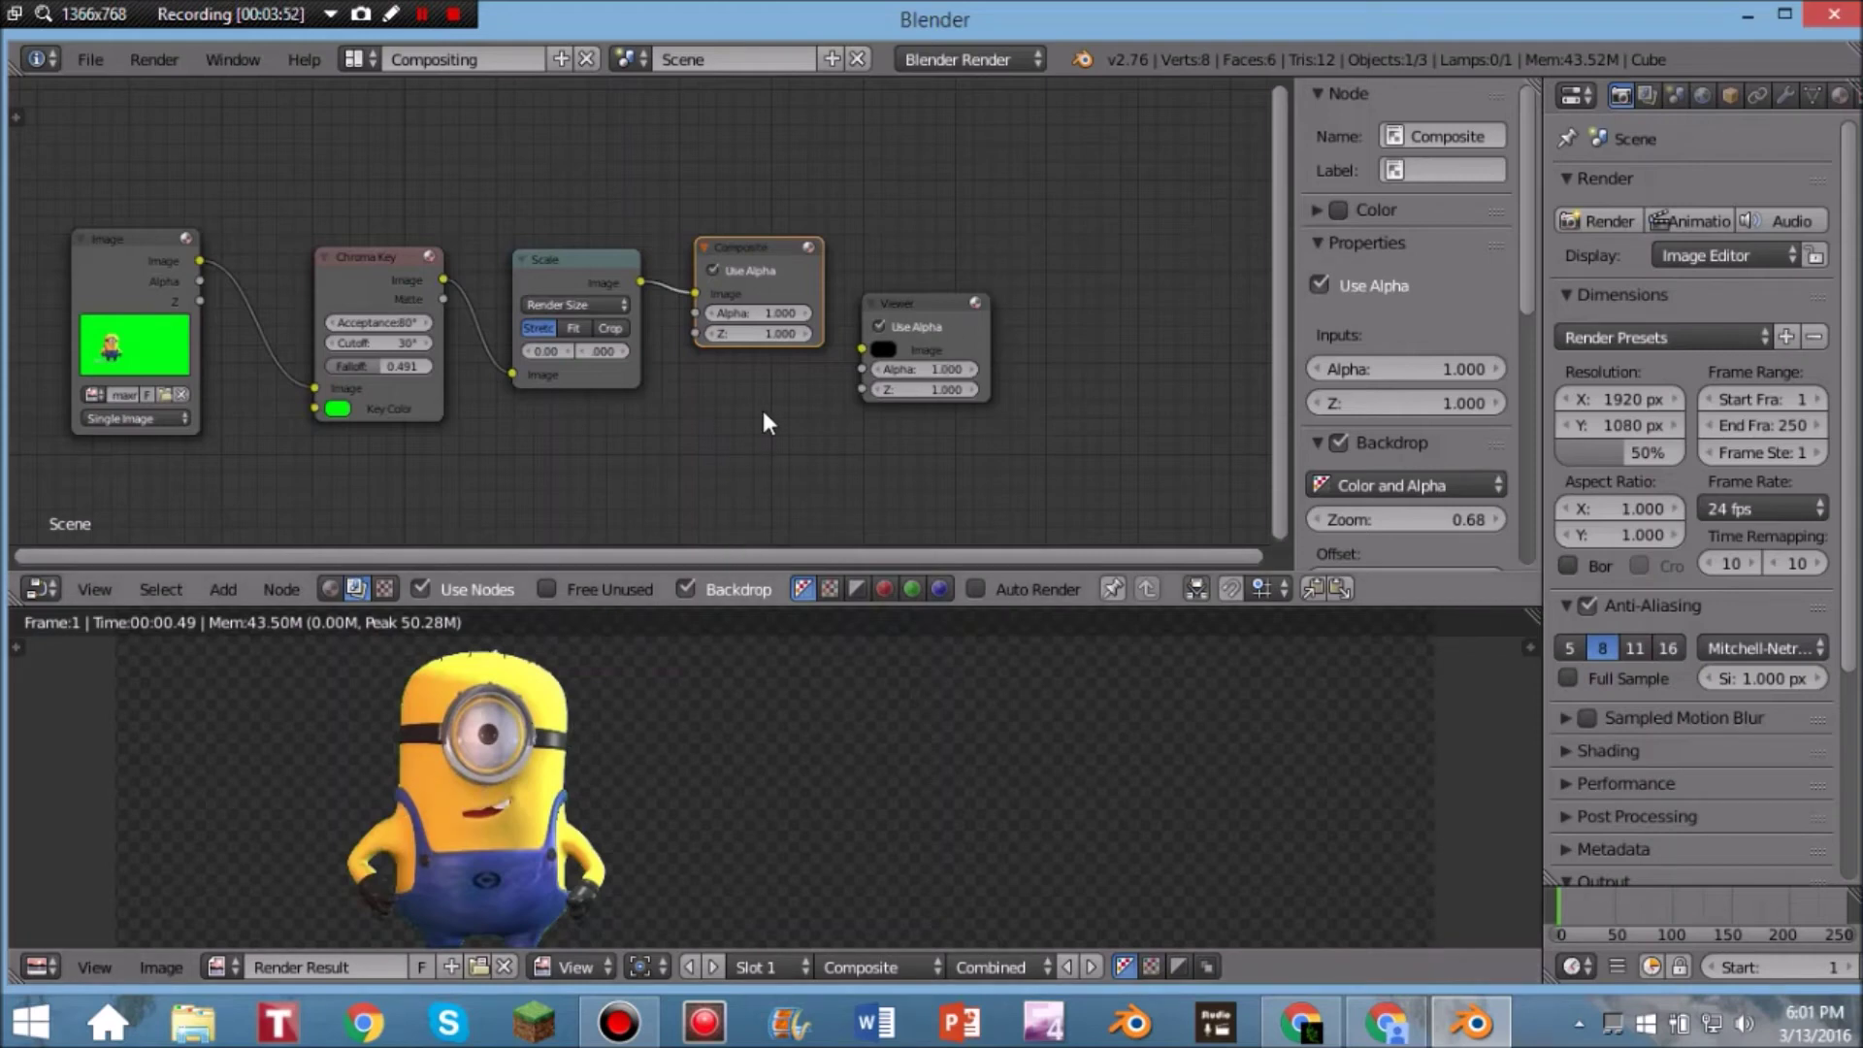
Step: Maximize the node editor, detach the Composite node and move it aside, and reconnect Scale's Image output to the Viewer
{"action": "key", "text": "ctrl+Up"}
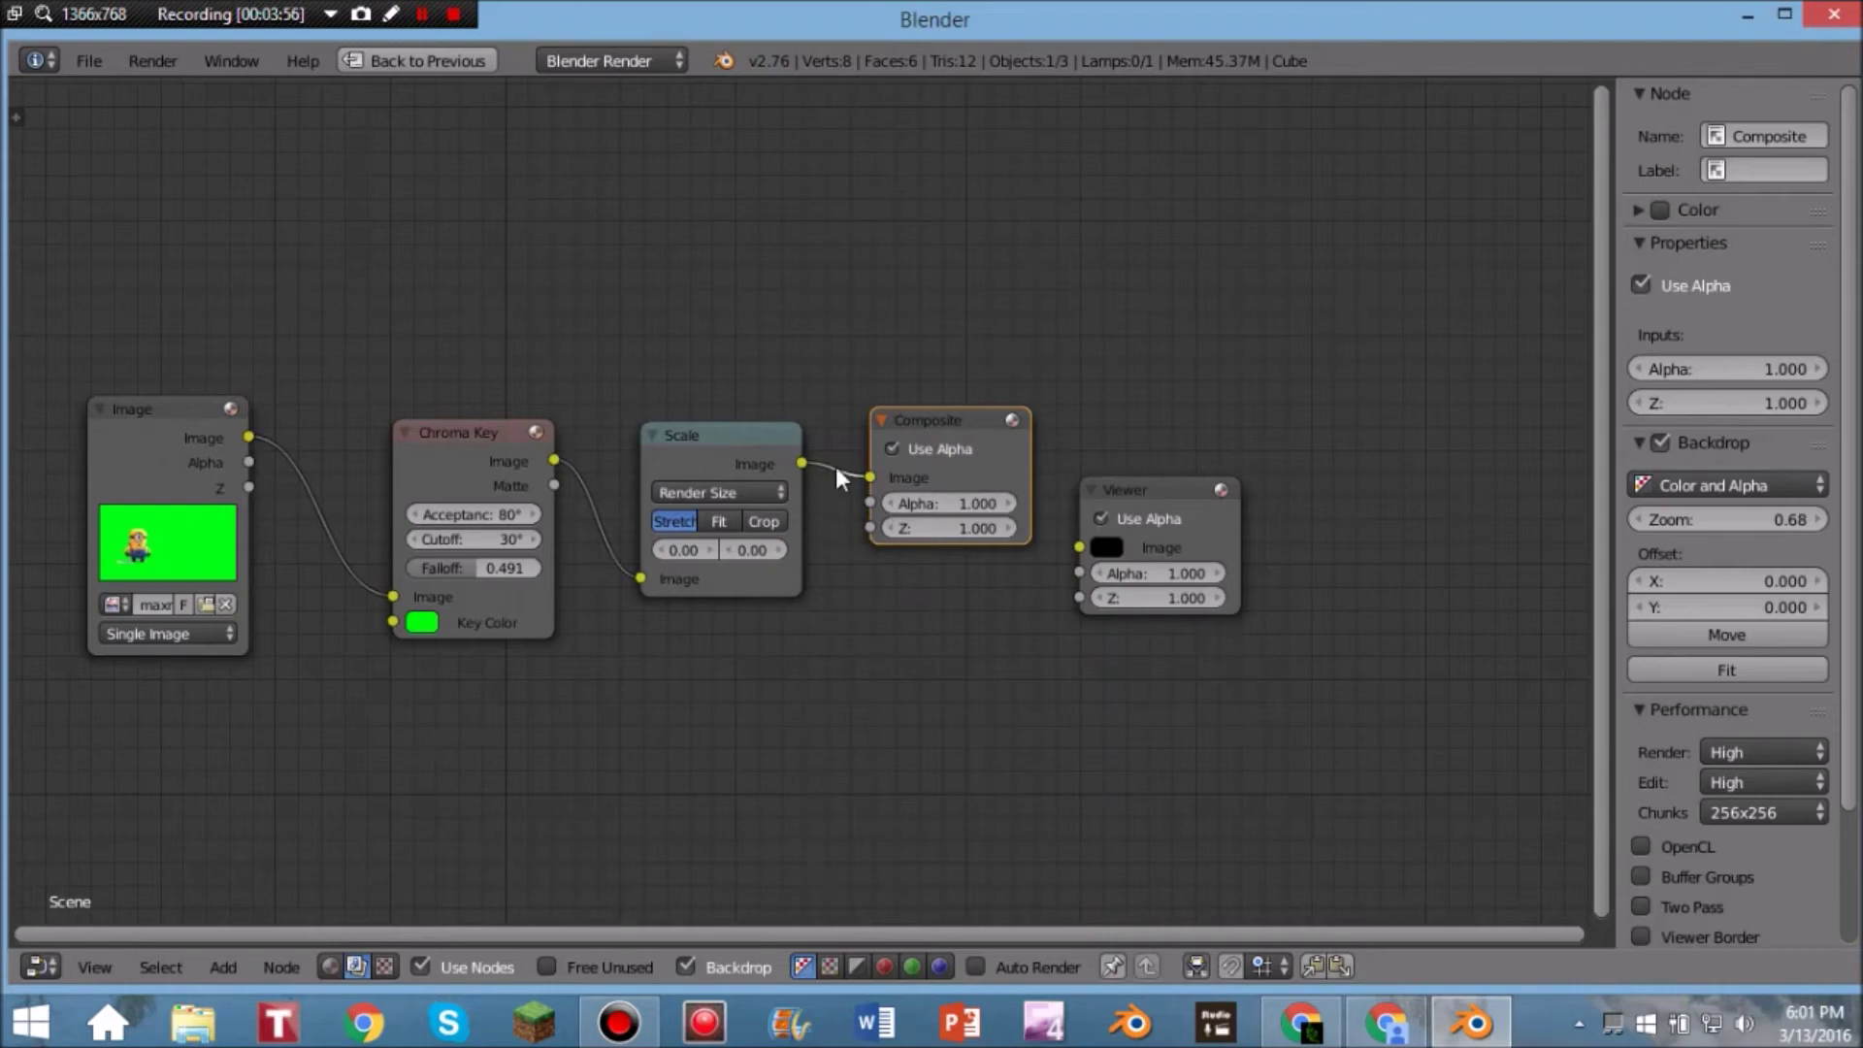
{"action": "mouse_move", "coordinate": [839, 423]}
{"action": "right_mouse_down", "text": "ctrl"}
{"action": "mouse_move", "coordinate": [833, 507]}
{"action": "mouse_move", "coordinate": [876, 492]}
{"action": "right_mouse_up", "text": "ctrl"}
{"action": "left_click_drag", "start_coordinate": [968, 419], "coordinate": [1425, 185]}
{"action": "left_click_drag", "start_coordinate": [1155, 483], "coordinate": [1039, 471]}
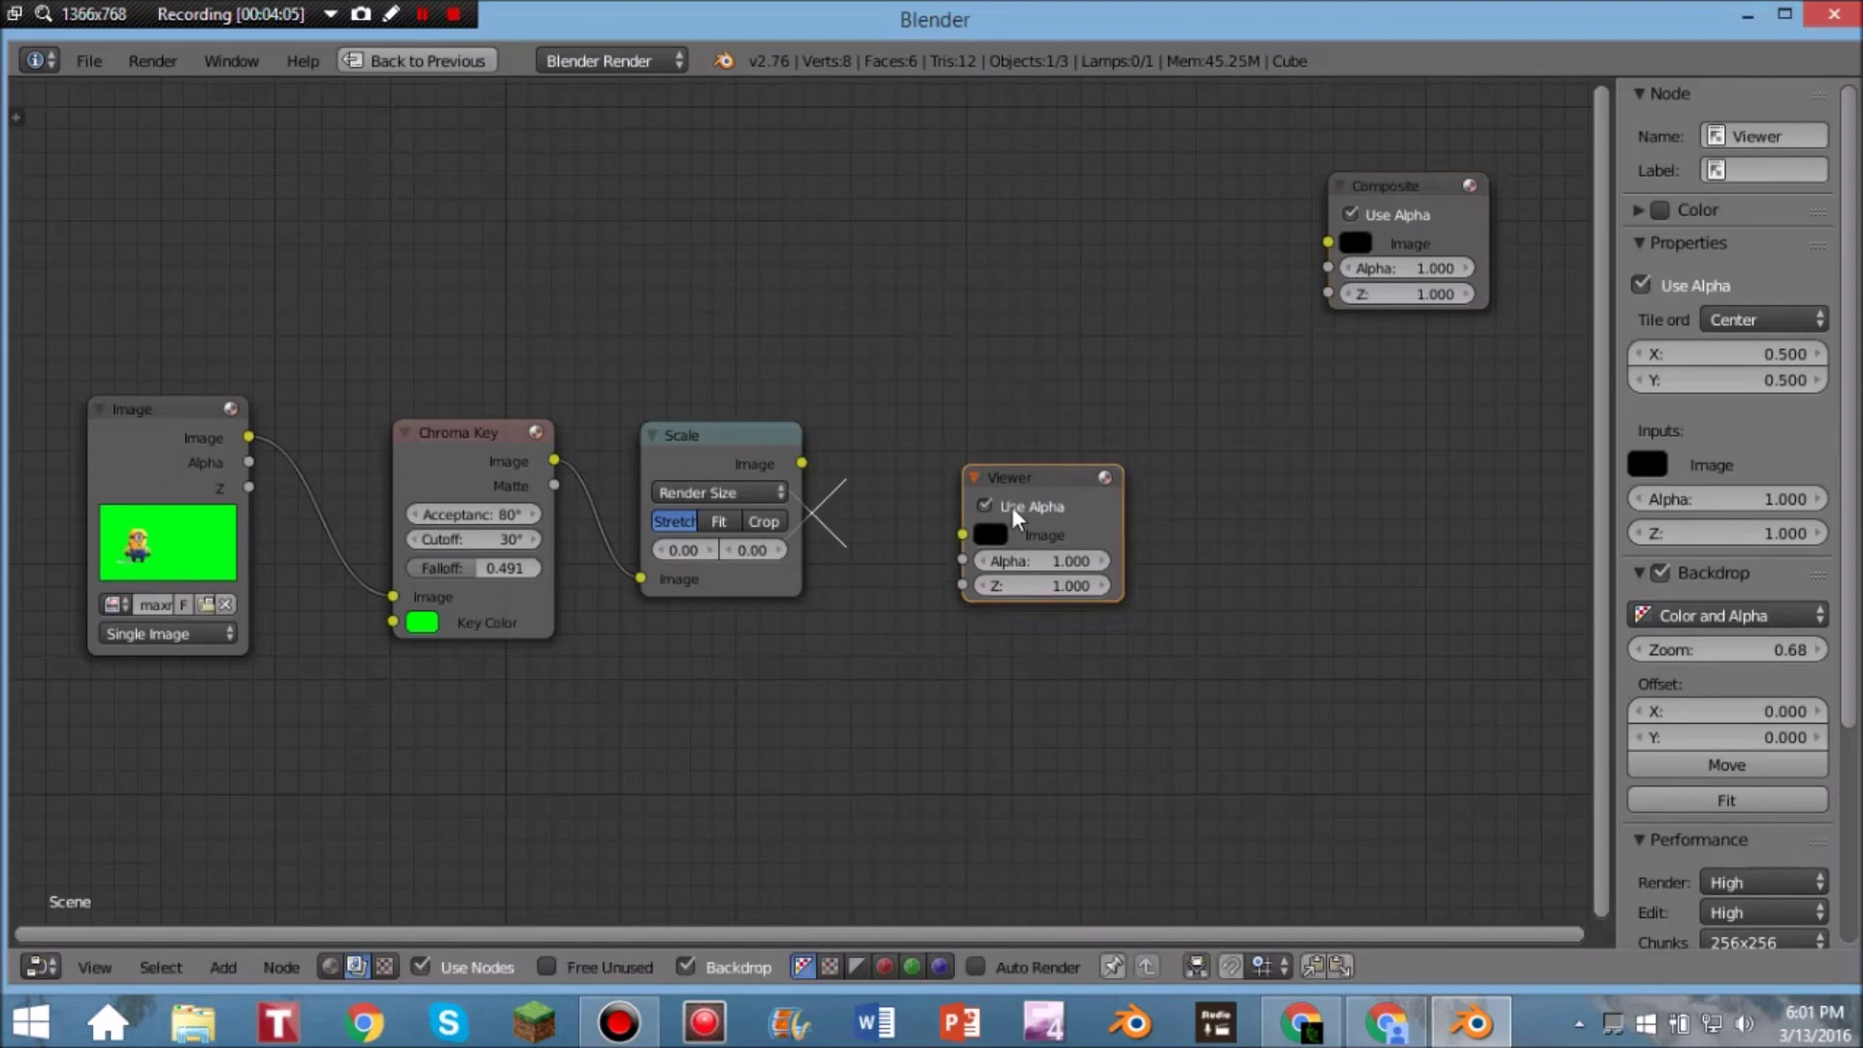
{"action": "left_click_drag", "start_coordinate": [968, 532], "coordinate": [802, 463]}
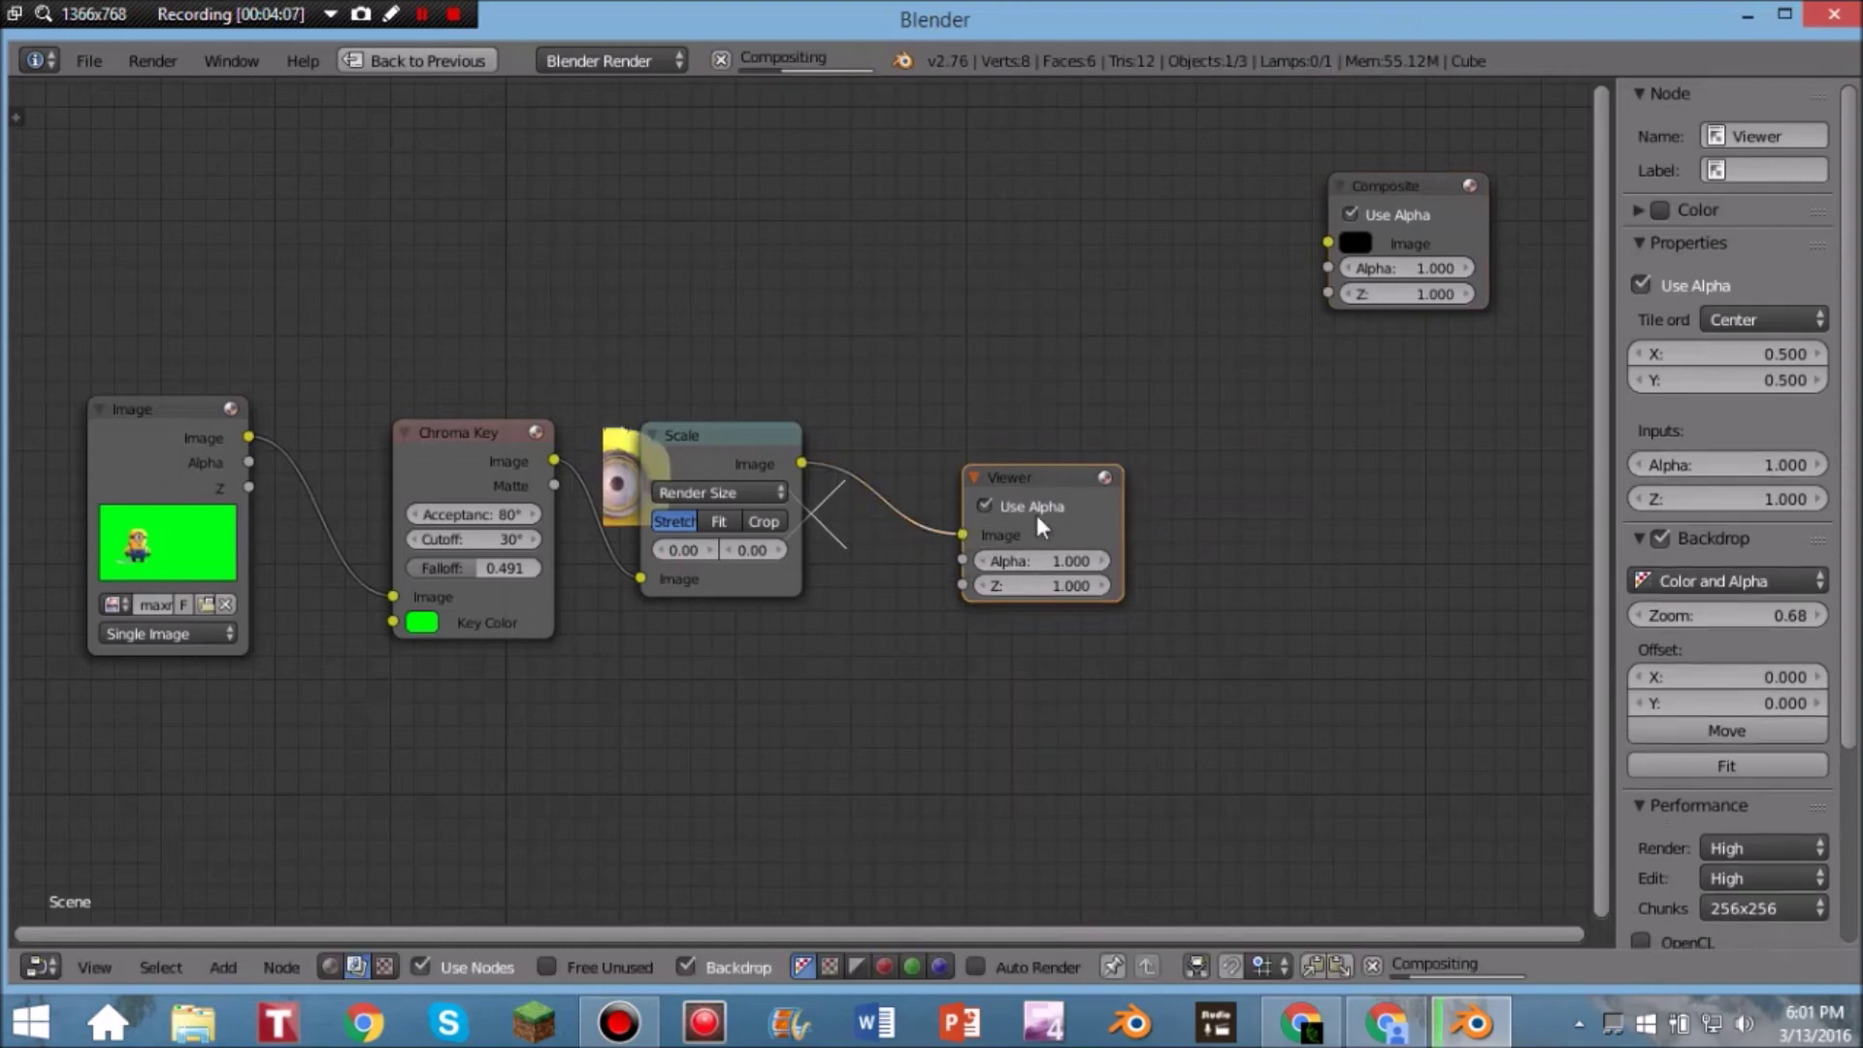
Step: Spread the Image, Chroma Key, Scale and Viewer nodes out in a lower row, leaving free space above them
{"action": "left_click_drag", "start_coordinate": [1066, 499], "coordinate": [1291, 513]}
{"action": "left_click_drag", "start_coordinate": [777, 448], "coordinate": [1002, 559]}
{"action": "left_click_drag", "start_coordinate": [1287, 545], "coordinate": [1378, 616]}
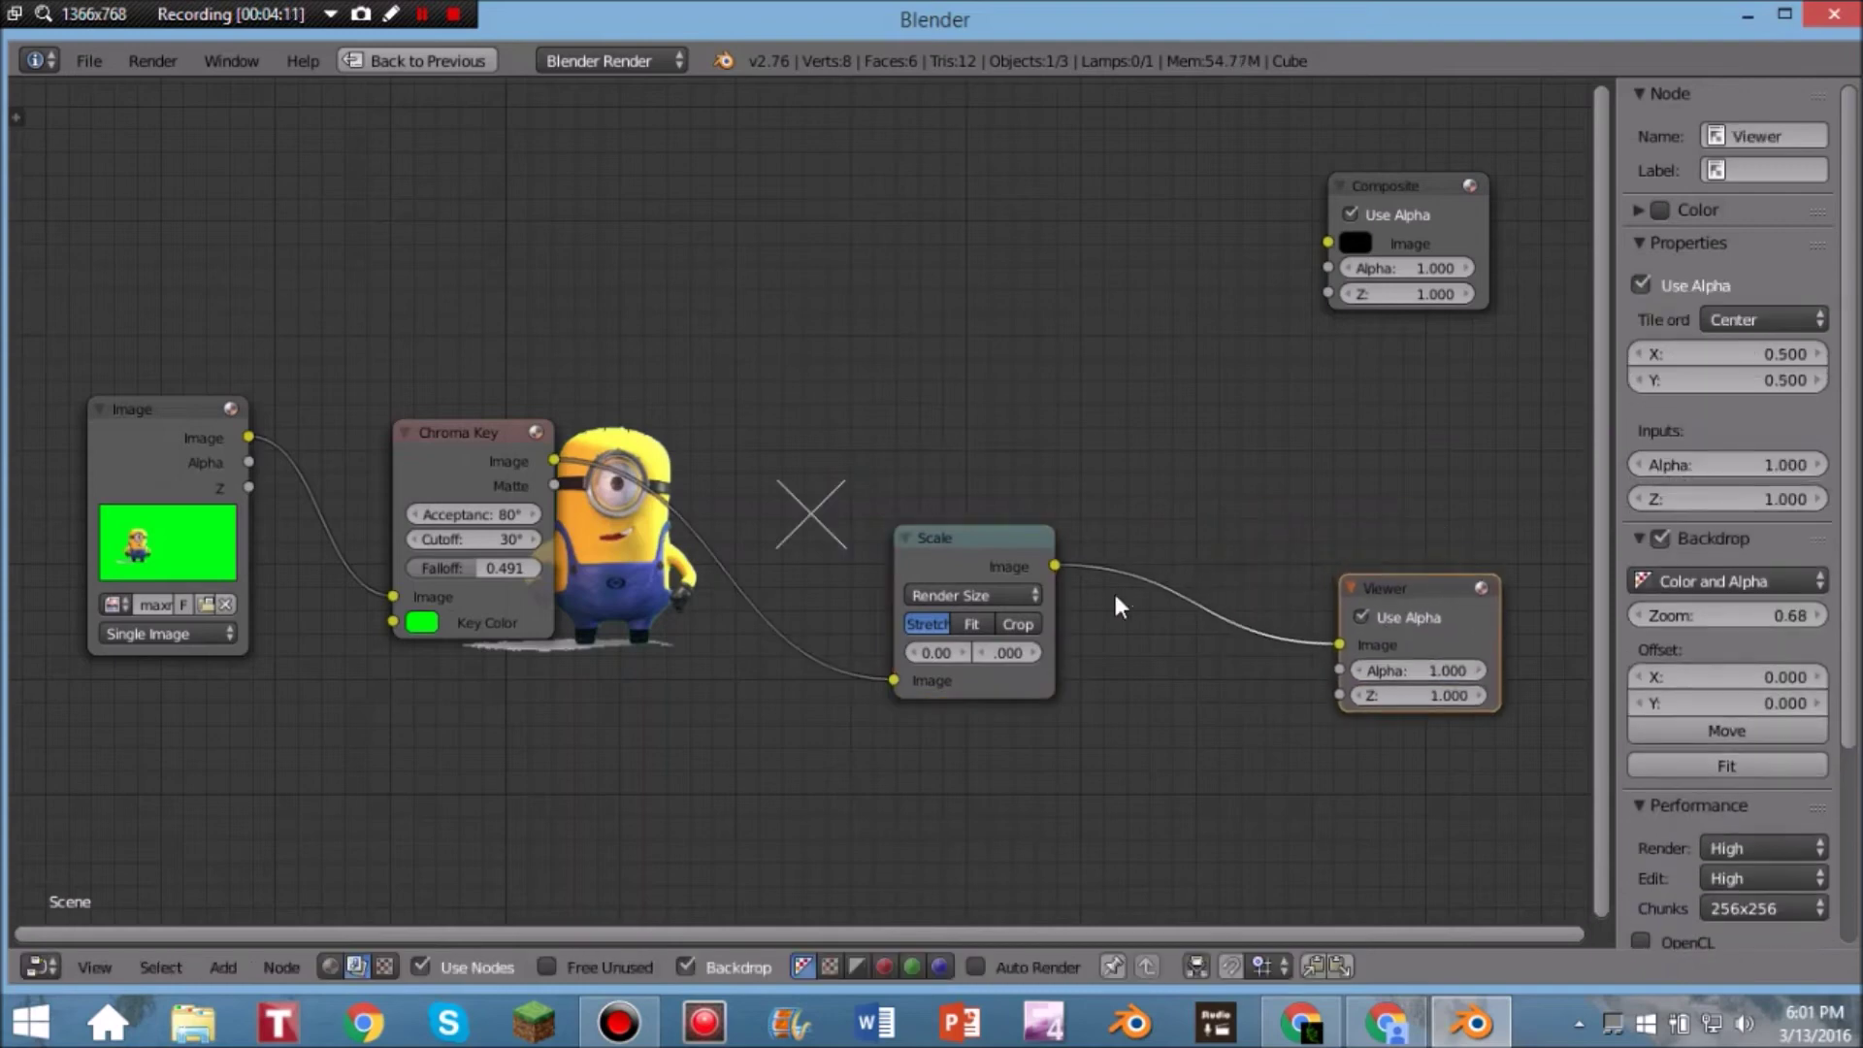
{"action": "left_click_drag", "start_coordinate": [970, 563], "coordinate": [1032, 622]}
{"action": "left_click_drag", "start_coordinate": [461, 458], "coordinate": [628, 596]}
{"action": "left_click_drag", "start_coordinate": [243, 456], "coordinate": [338, 581]}
Step: Add a second Image node above the first and load the rainbow background picture from the desktop's YouTube folder
{"action": "key", "text": "shift+a"}
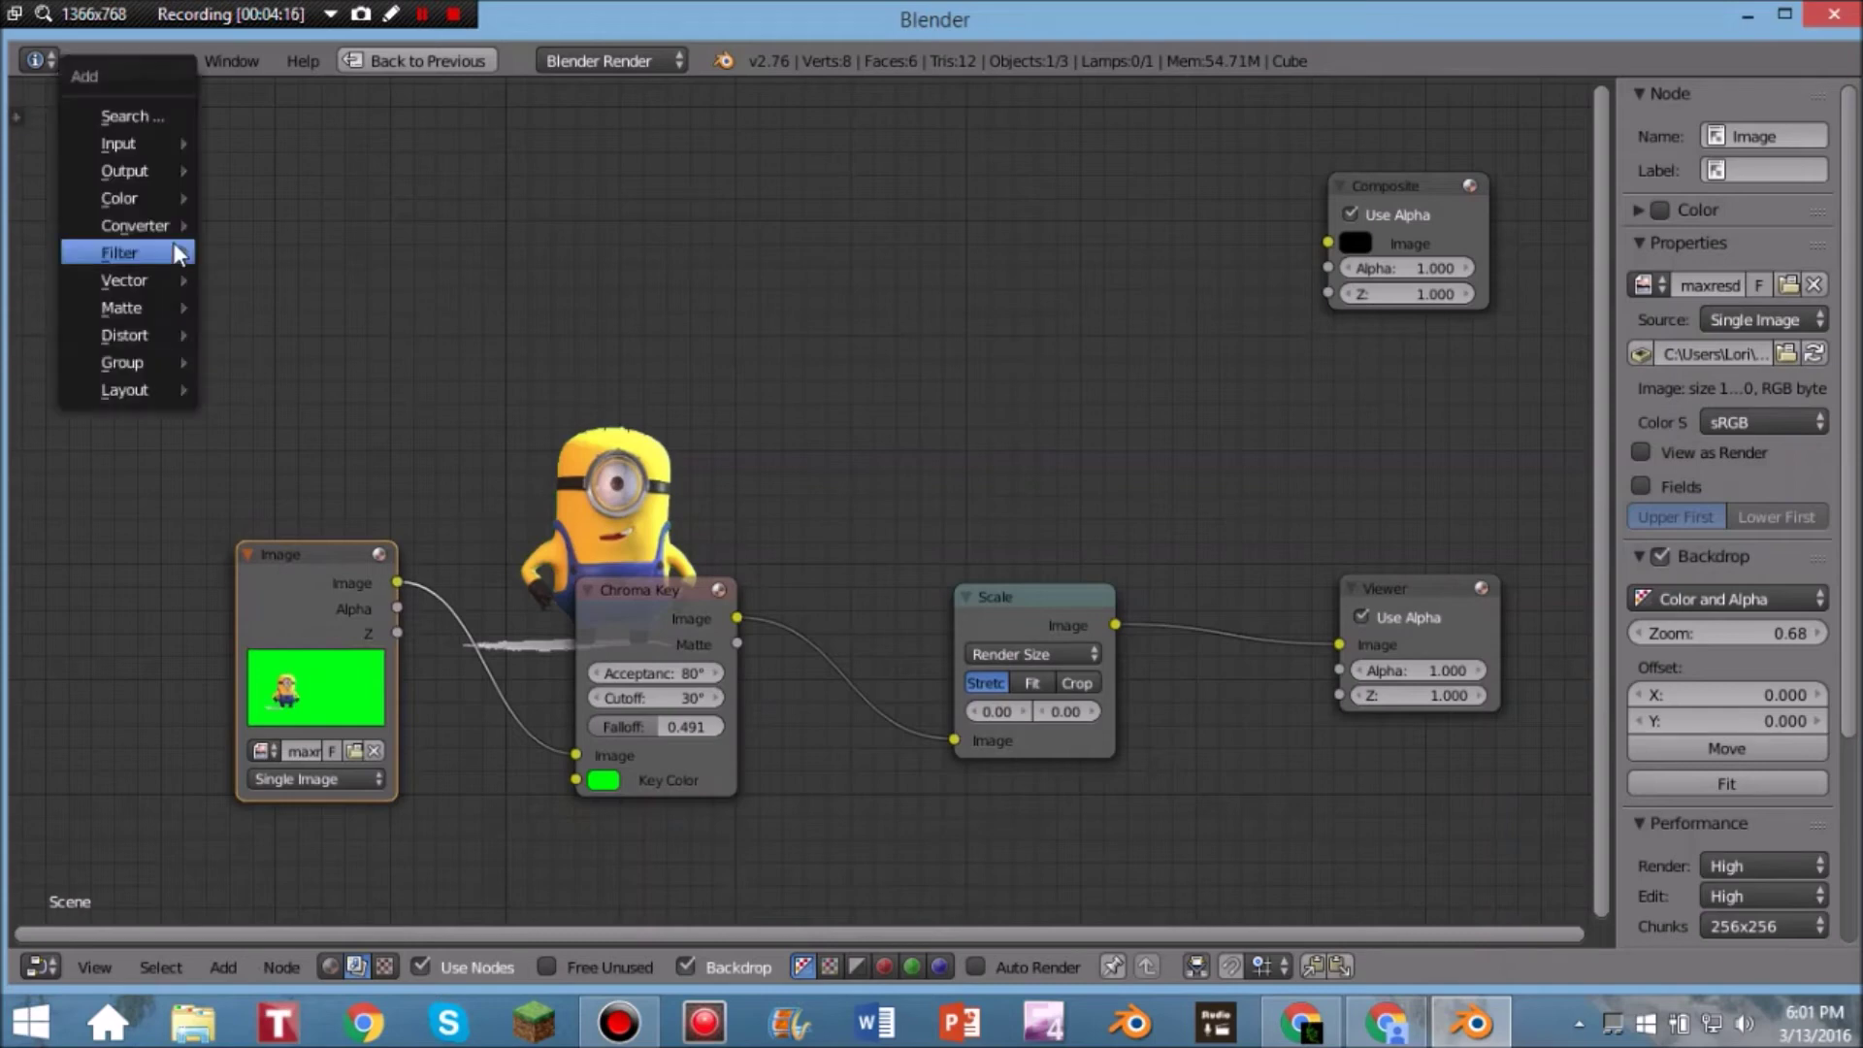
{"action": "mouse_move", "coordinate": [125, 146]}
{"action": "left_click", "coordinate": [297, 170]}
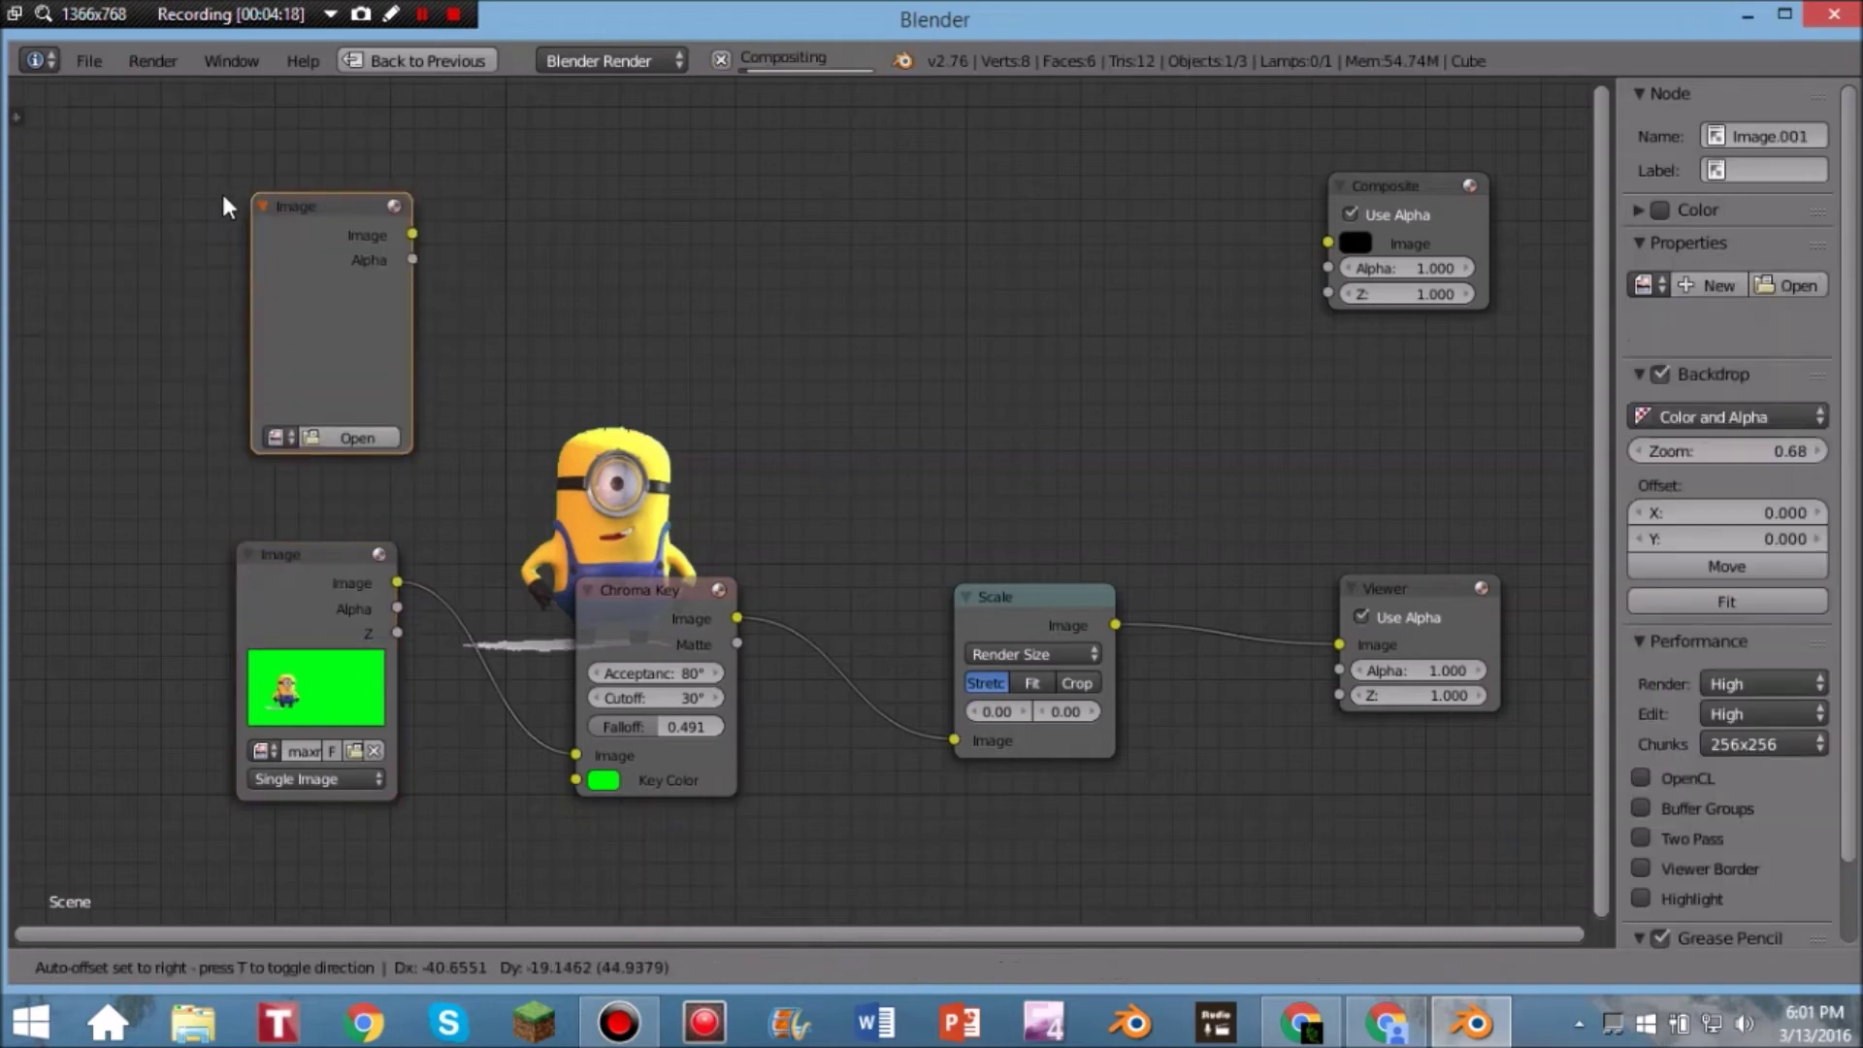
{"action": "left_click", "coordinate": [208, 180]}
{"action": "left_click", "coordinate": [280, 414]}
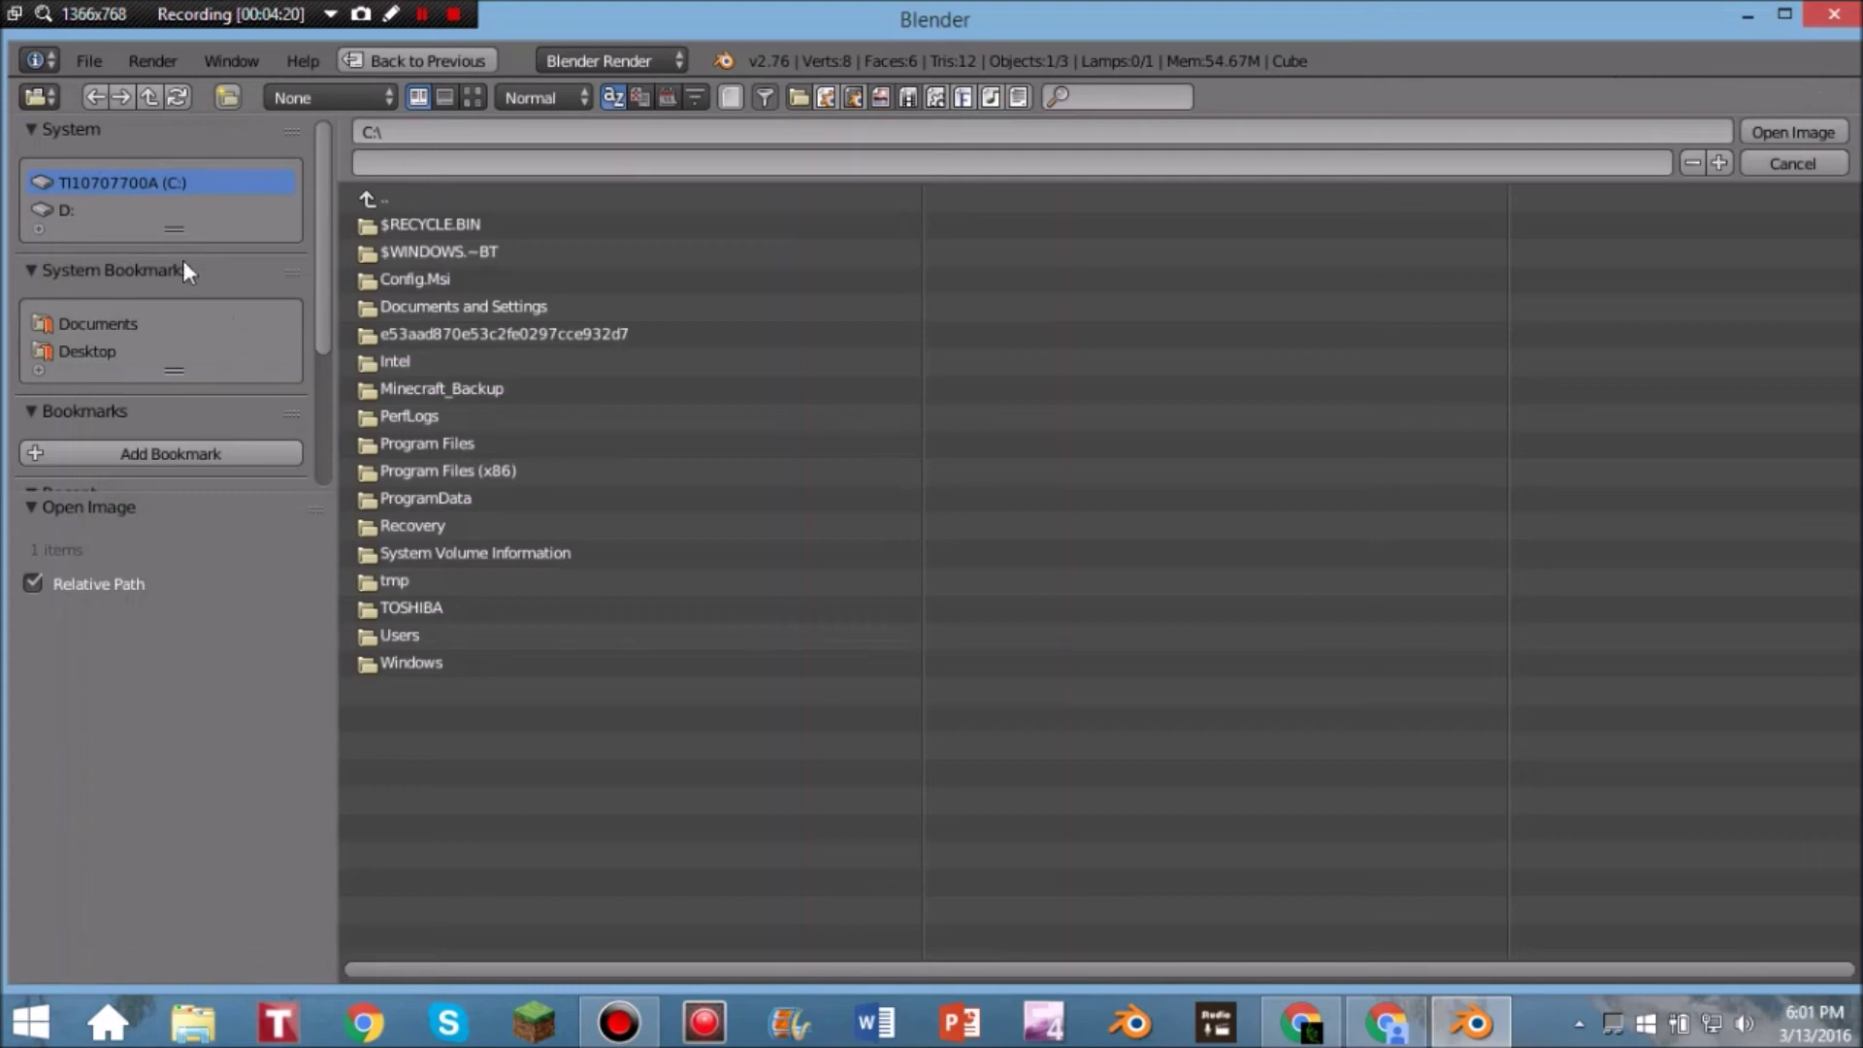
{"action": "left_click", "coordinate": [113, 351]}
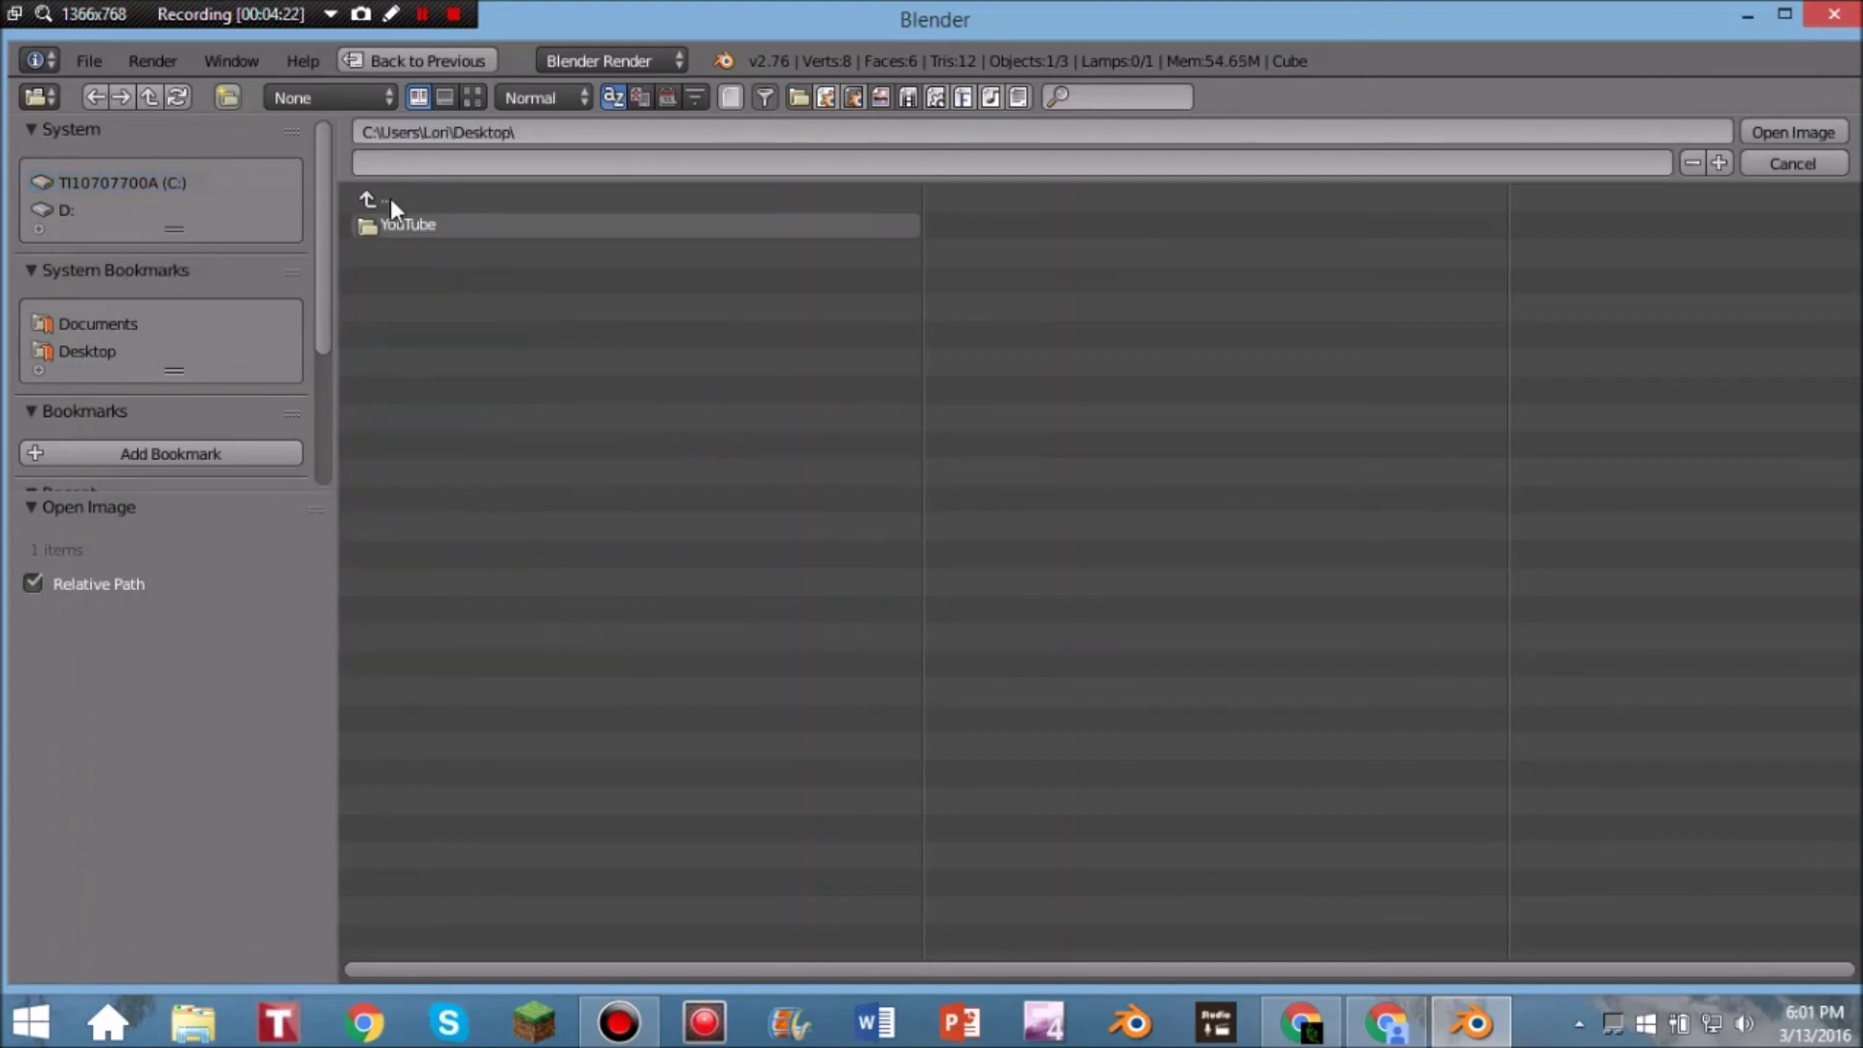
{"action": "left_click", "coordinate": [391, 225]}
{"action": "double_click", "coordinate": [437, 465]}
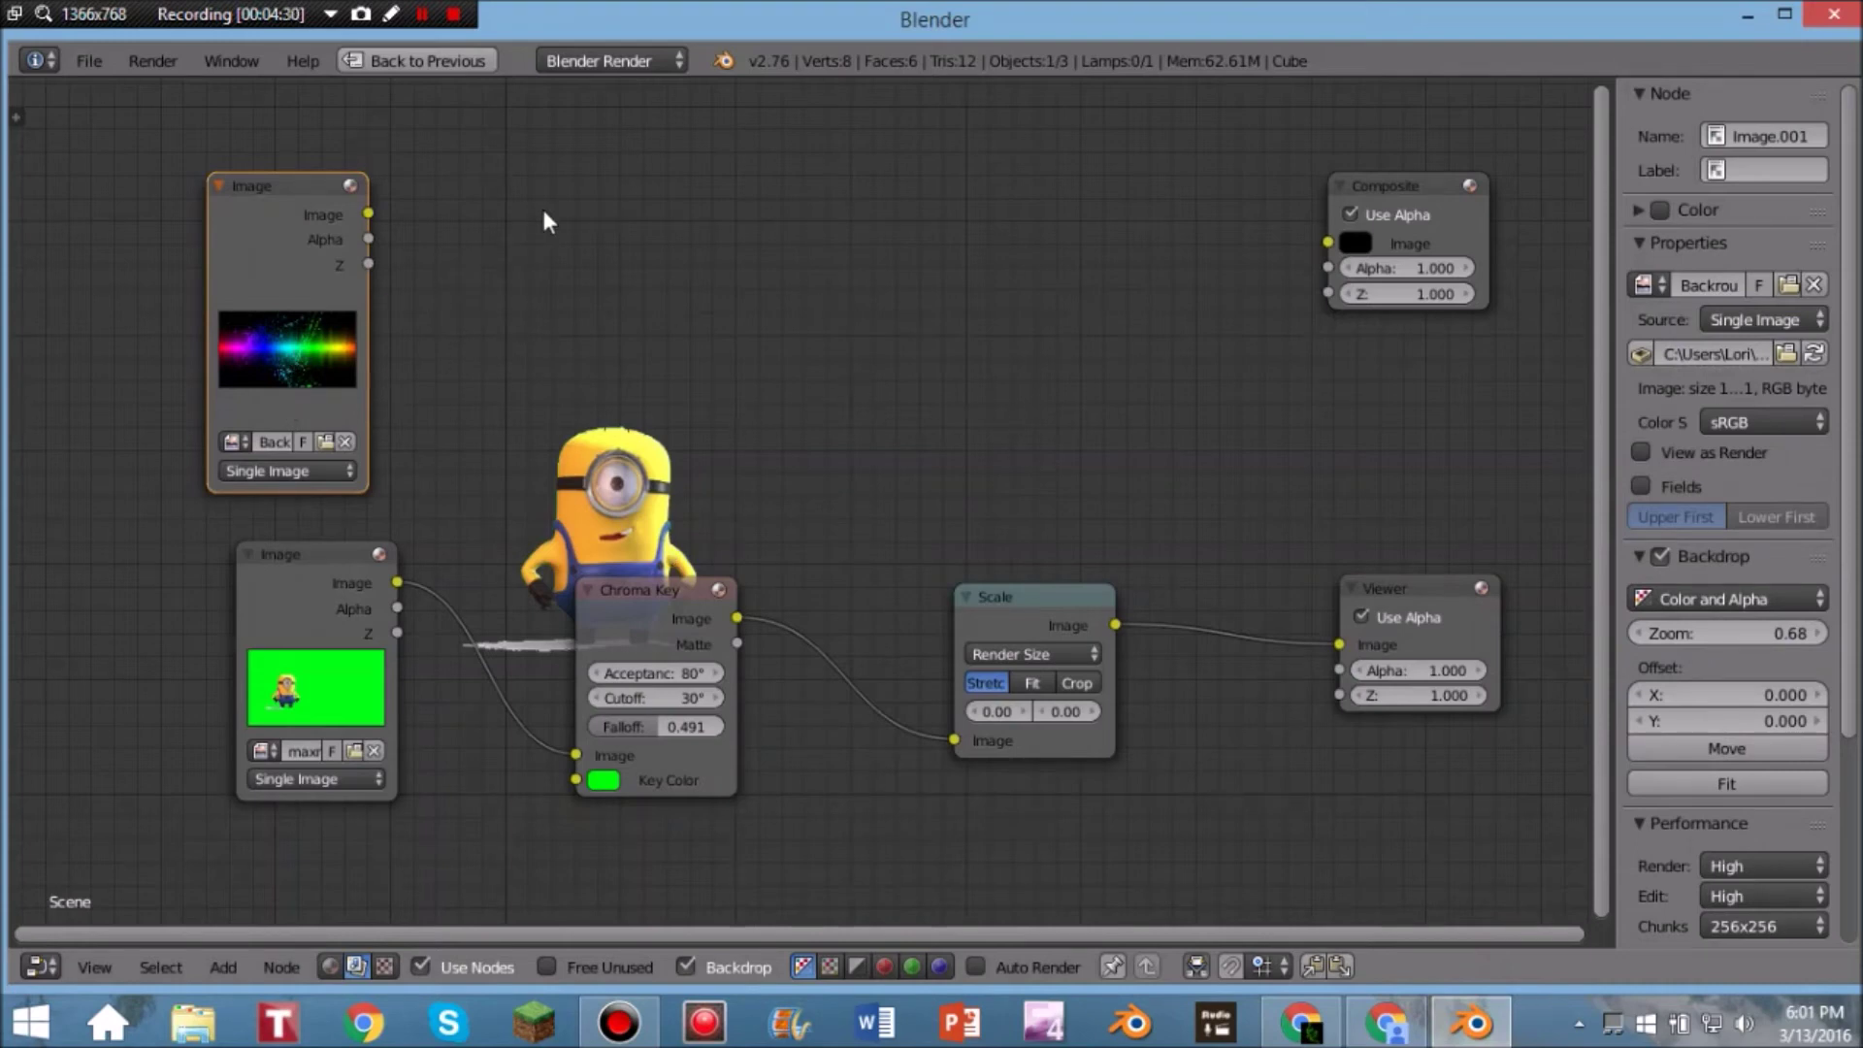
Step: Add an Alpha Over node with Convert Premul enabled and insert it into the link between Scale and Viewer
{"action": "key", "text": "shift+a"}
{"action": "mouse_move", "coordinate": [516, 260]}
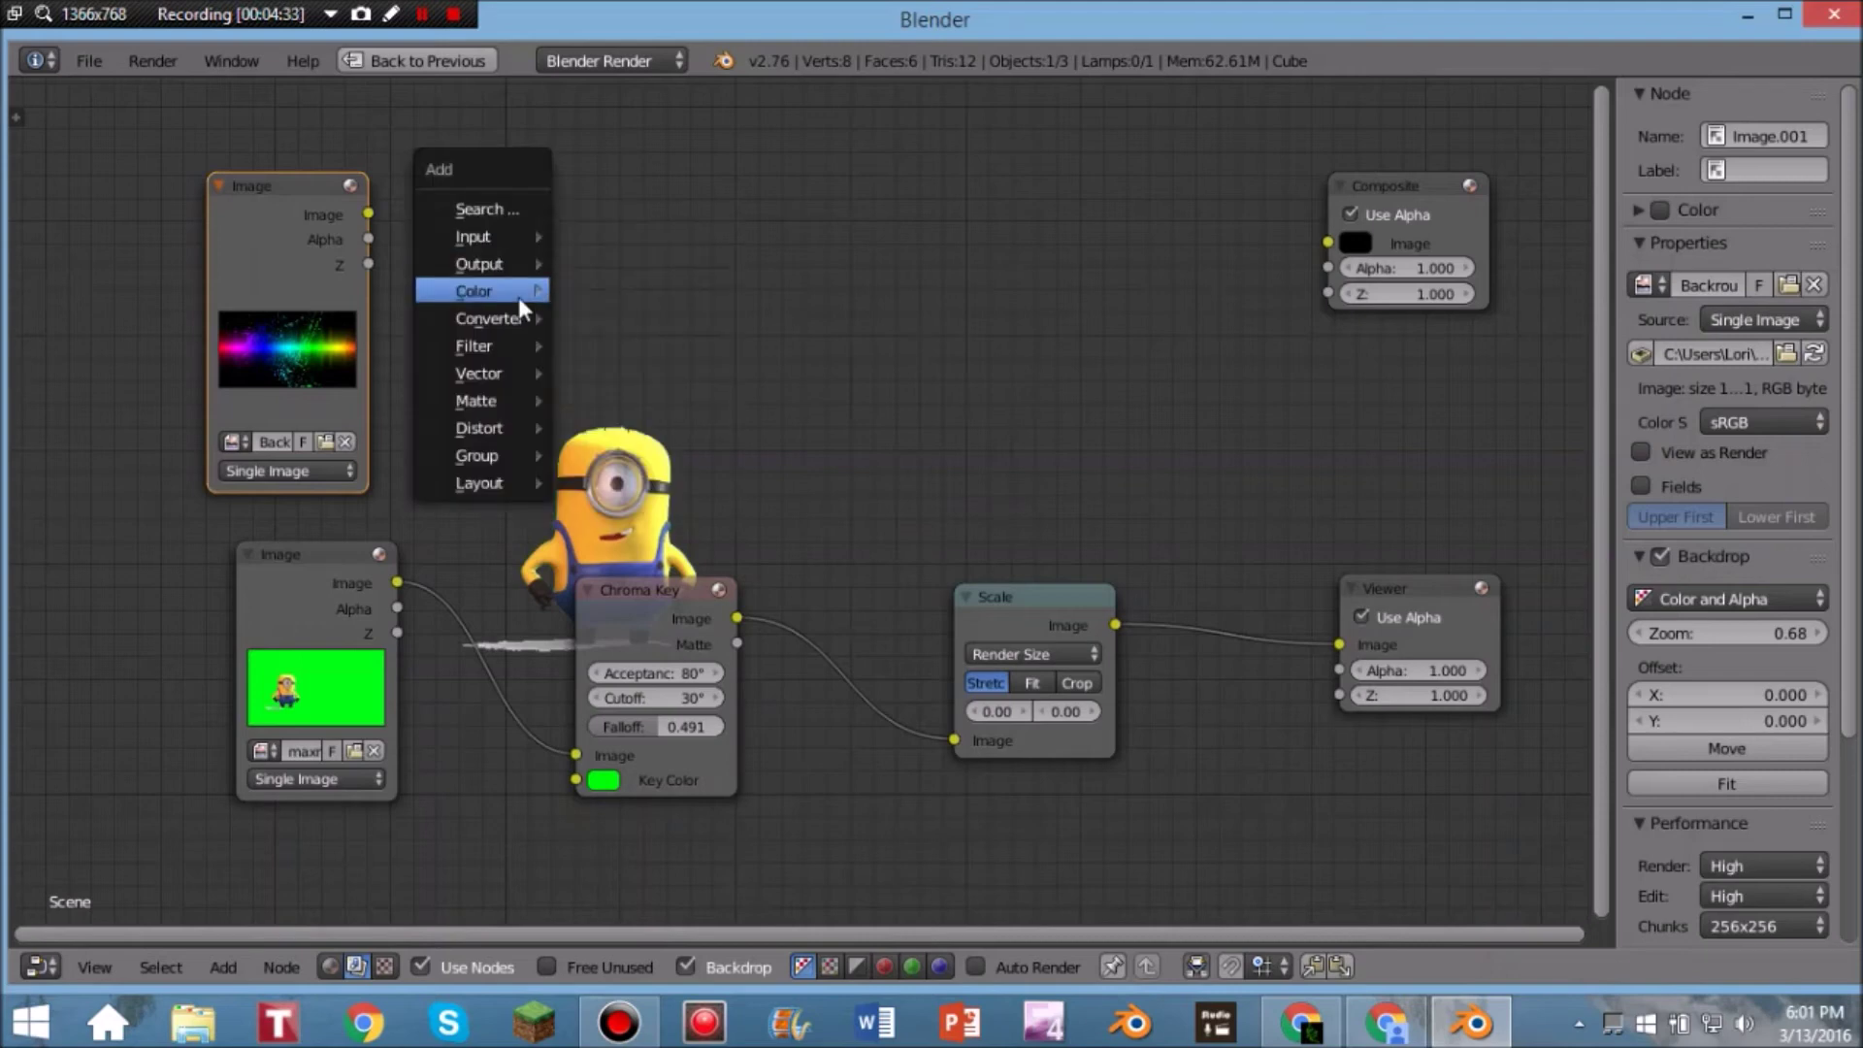
{"action": "mouse_move", "coordinate": [518, 297]}
{"action": "left_click", "coordinate": [613, 317]}
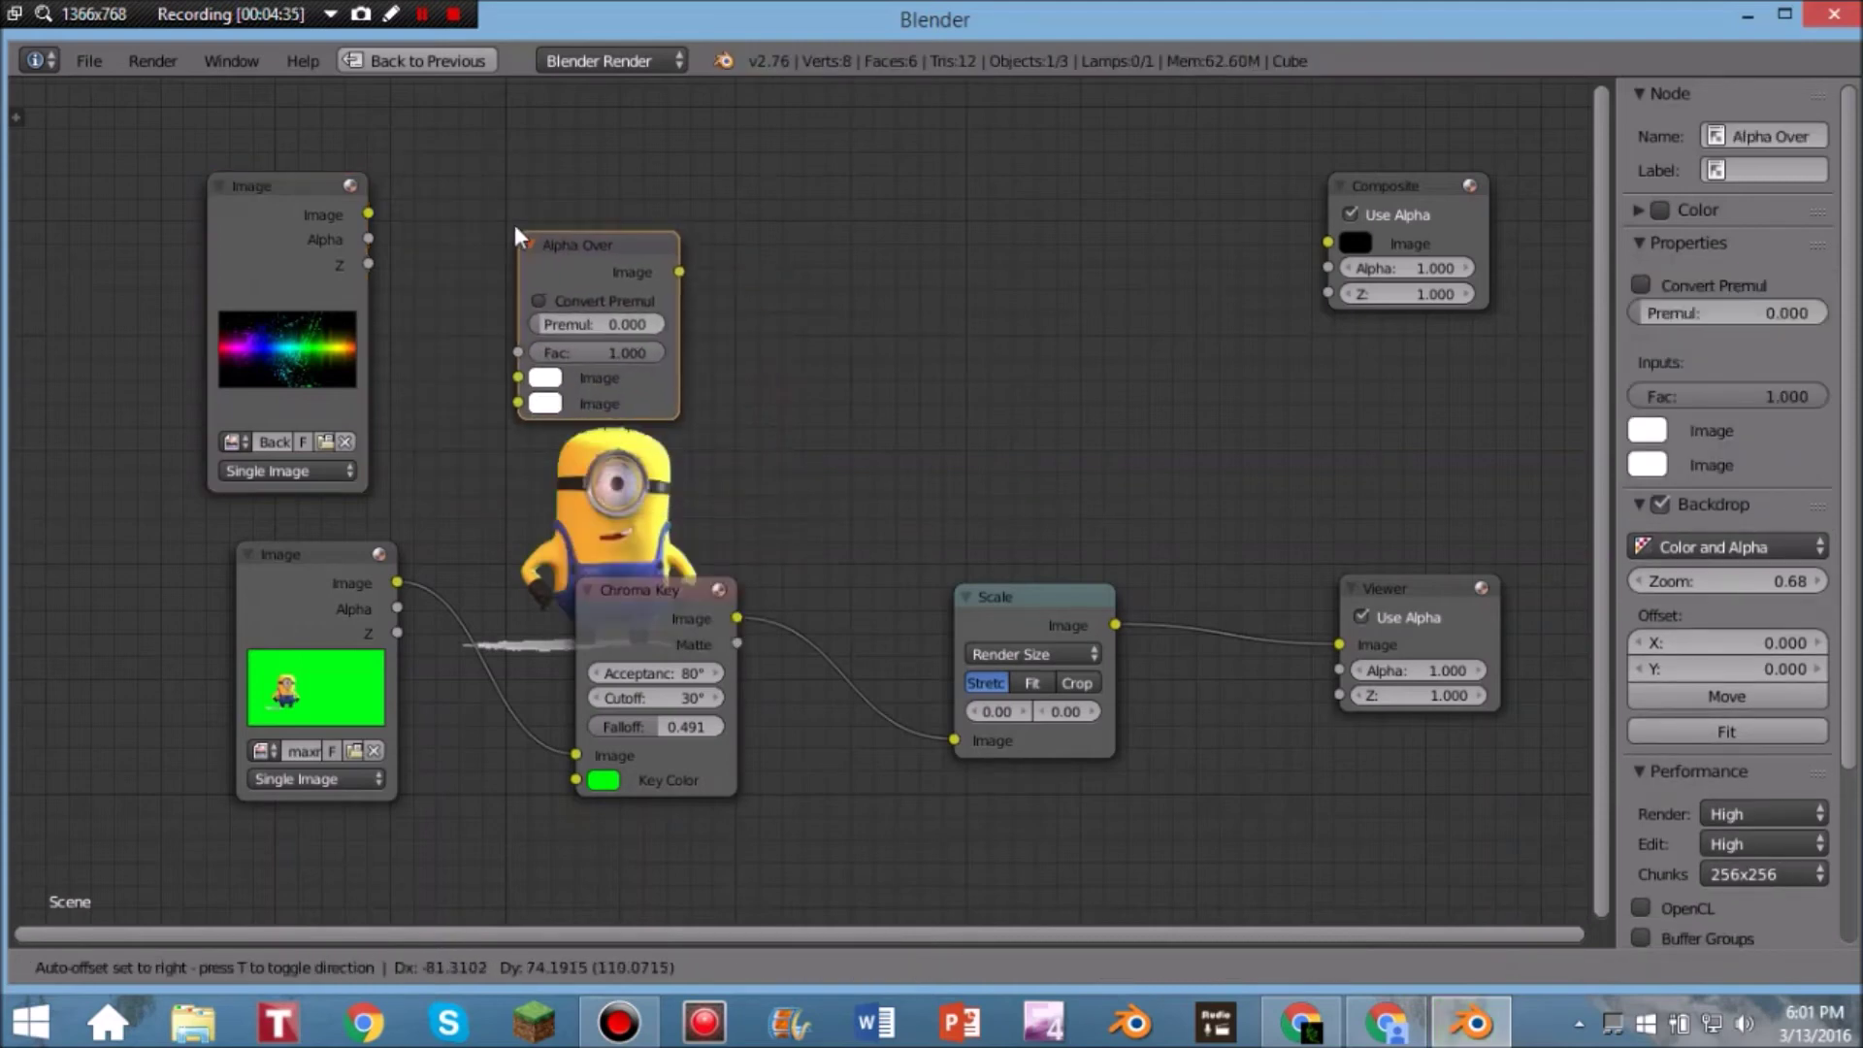
{"action": "left_click", "coordinate": [528, 246]}
{"action": "left_click", "coordinate": [539, 294]}
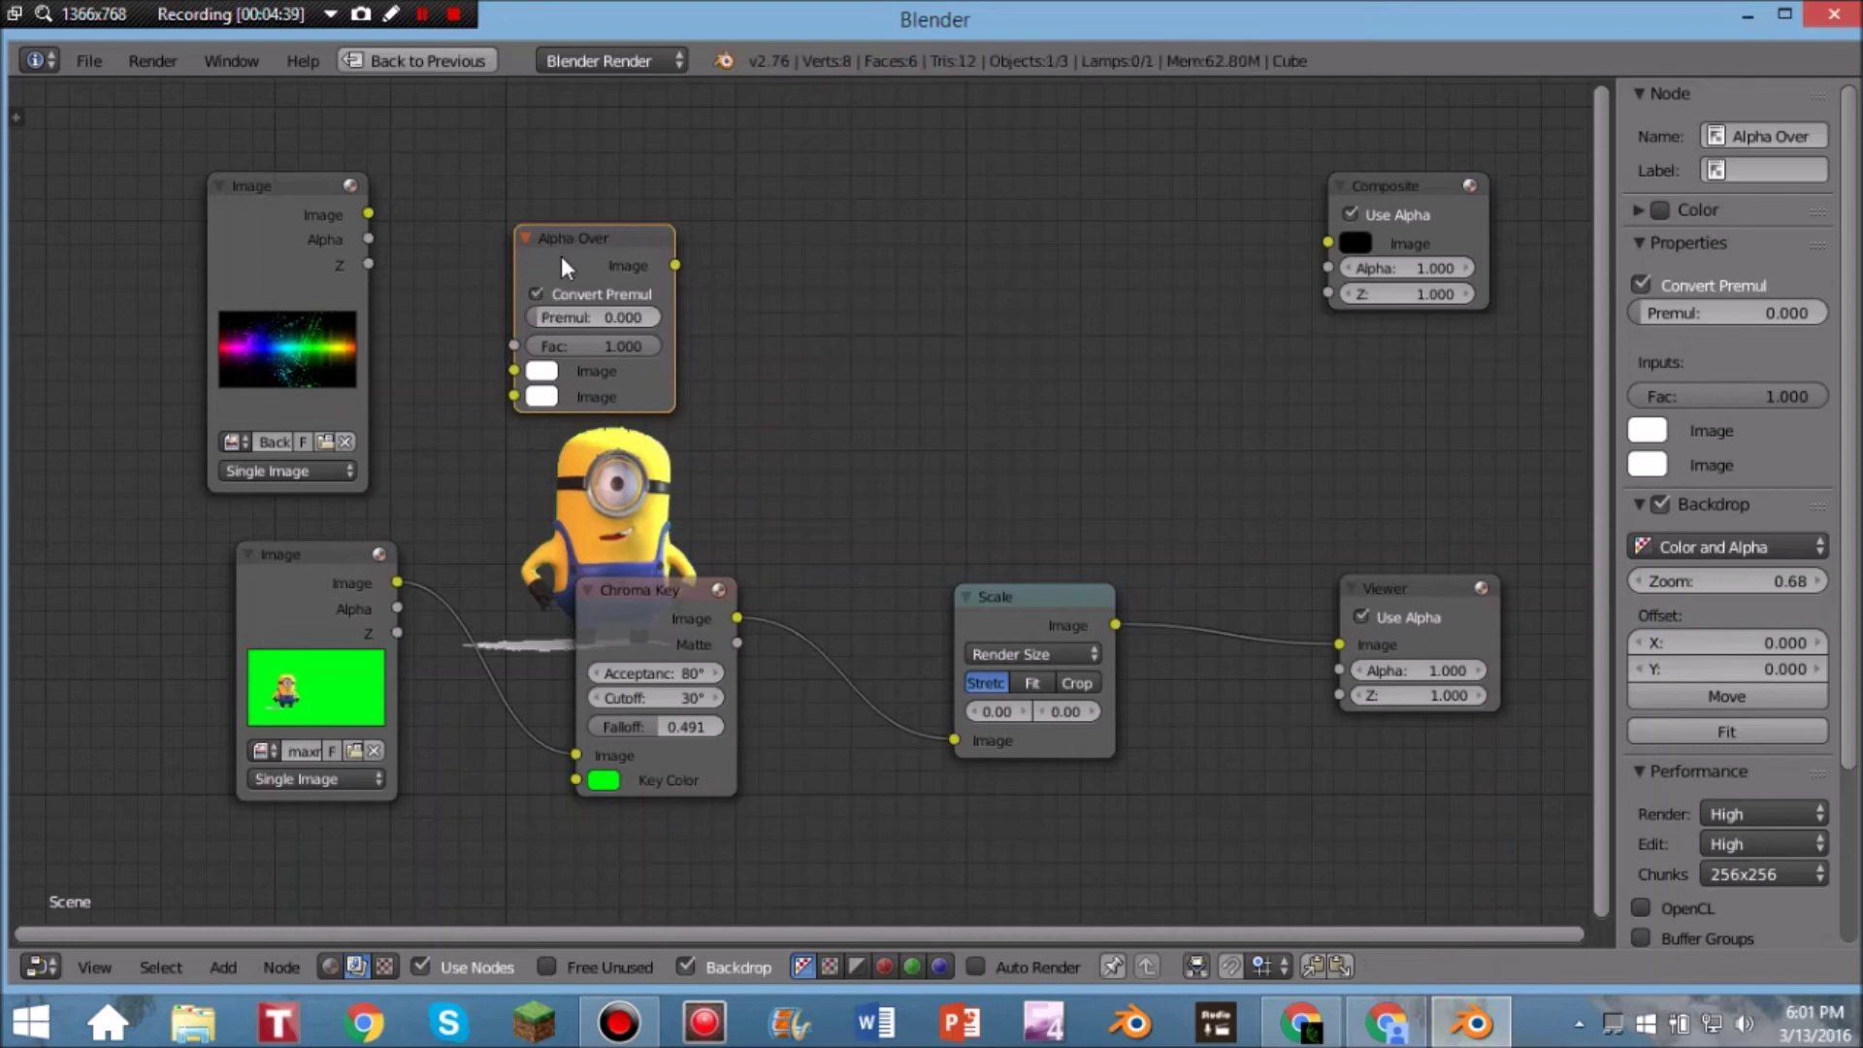
{"action": "left_click_drag", "start_coordinate": [594, 251], "coordinate": [1244, 509]}
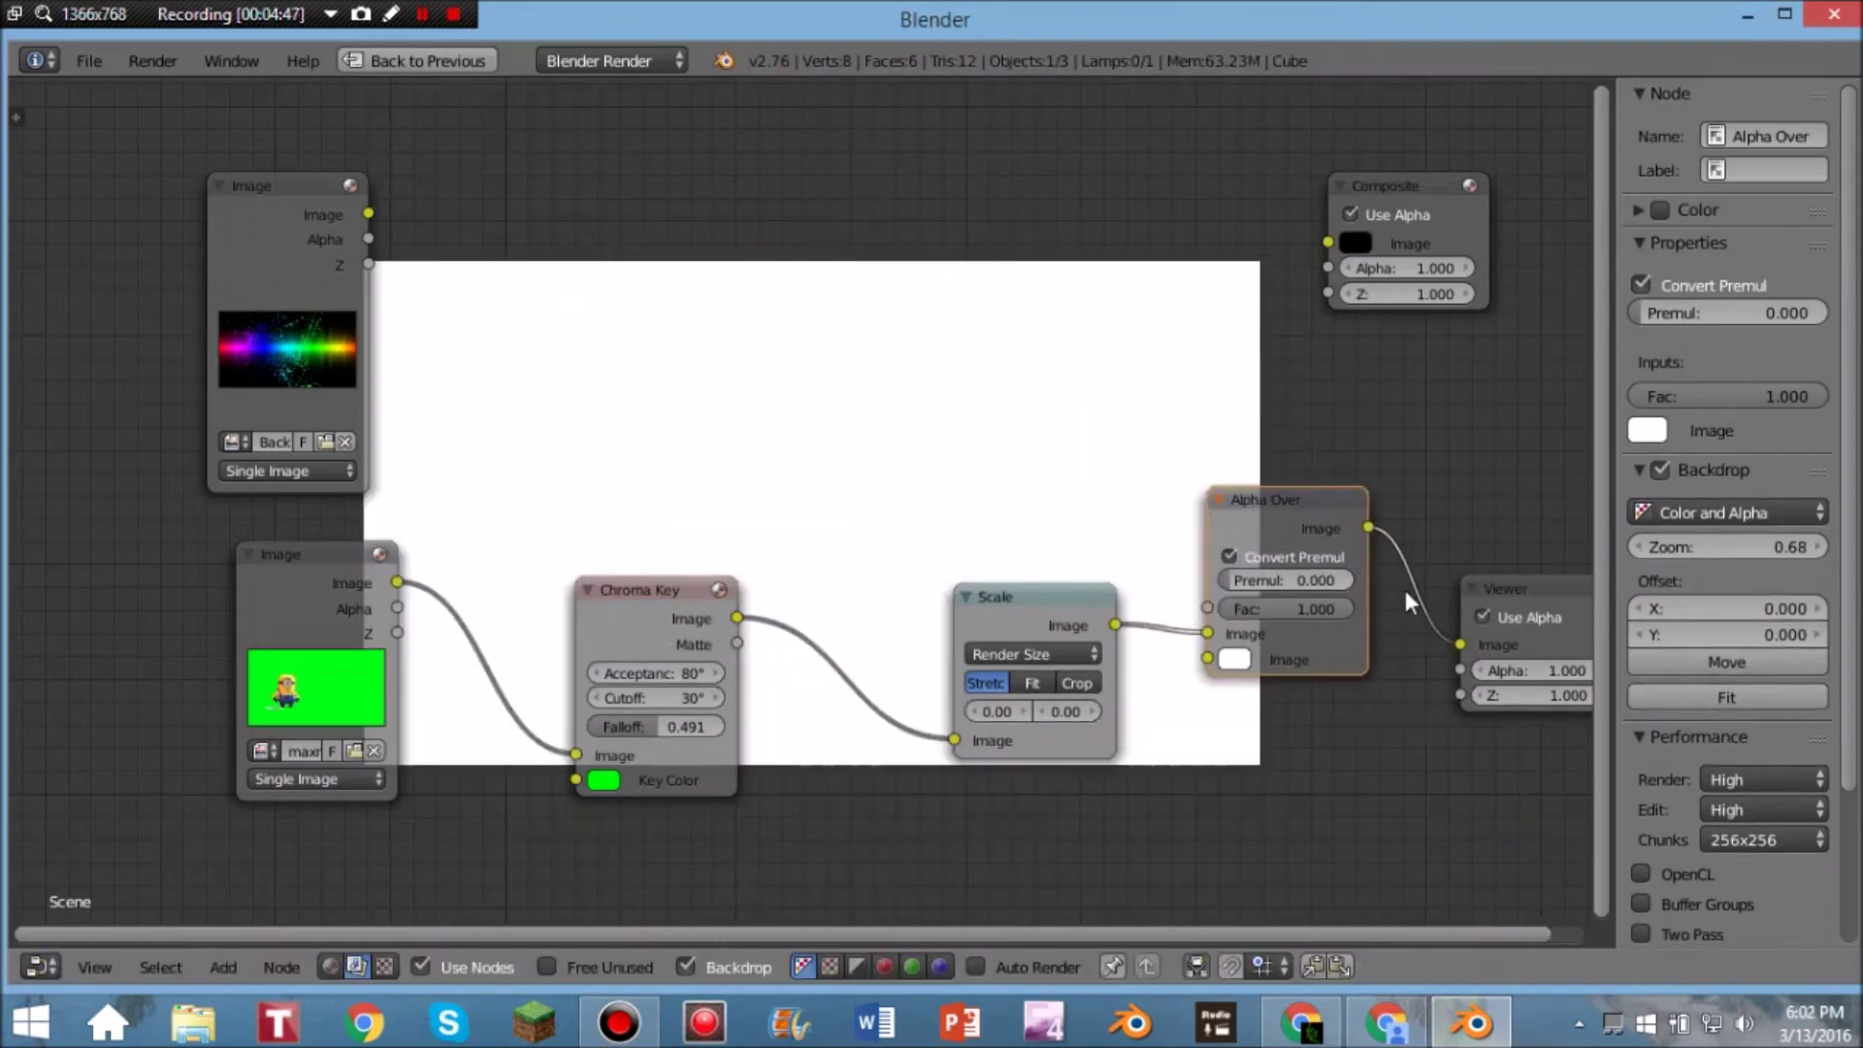
Step: Move the Scale node up and place the background Image node directly below it, near the Alpha Over node
{"action": "left_click_drag", "start_coordinate": [317, 177], "coordinate": [1301, 707]}
{"action": "left_click_drag", "start_coordinate": [1029, 596], "coordinate": [965, 408]}
{"action": "left_click_drag", "start_coordinate": [1211, 713], "coordinate": [918, 626]}
{"action": "left_click_drag", "start_coordinate": [1068, 653], "coordinate": [1208, 660]}
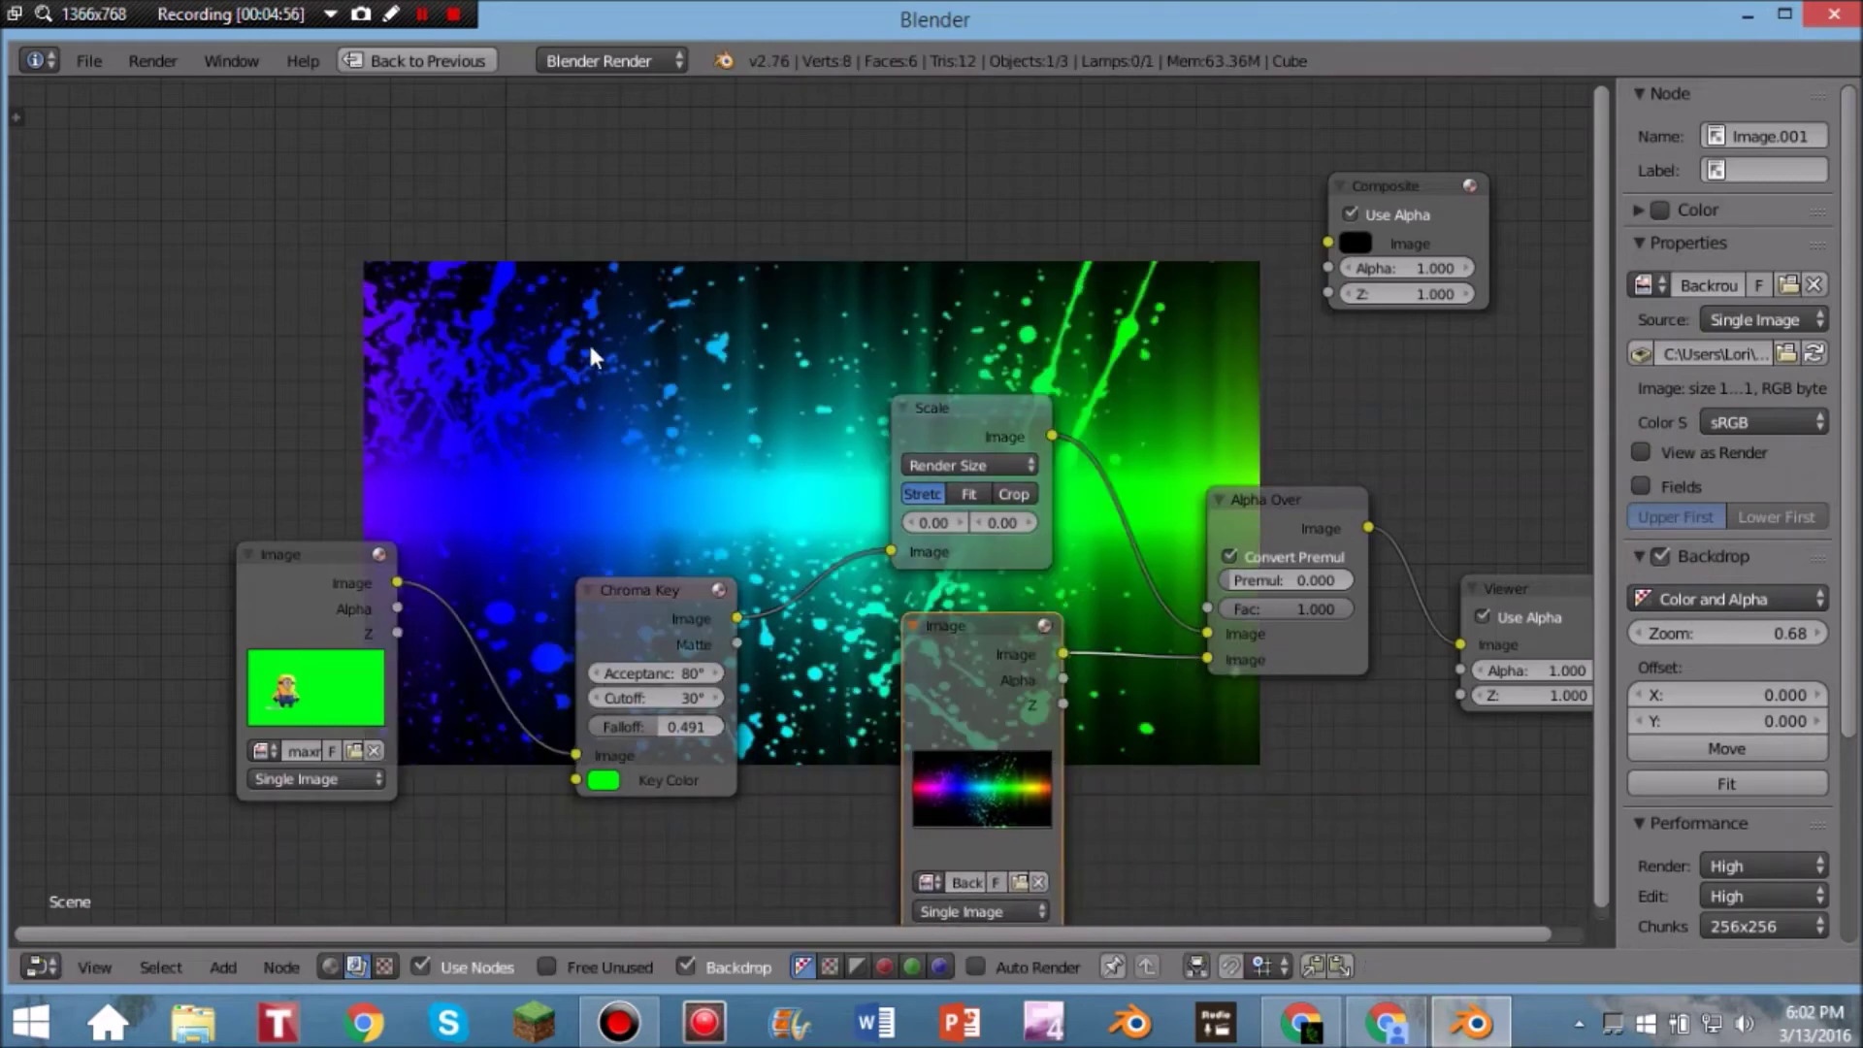
{"action": "scroll", "coordinate": [591, 339], "scroll_direction": "up", "scroll_amount": 1}
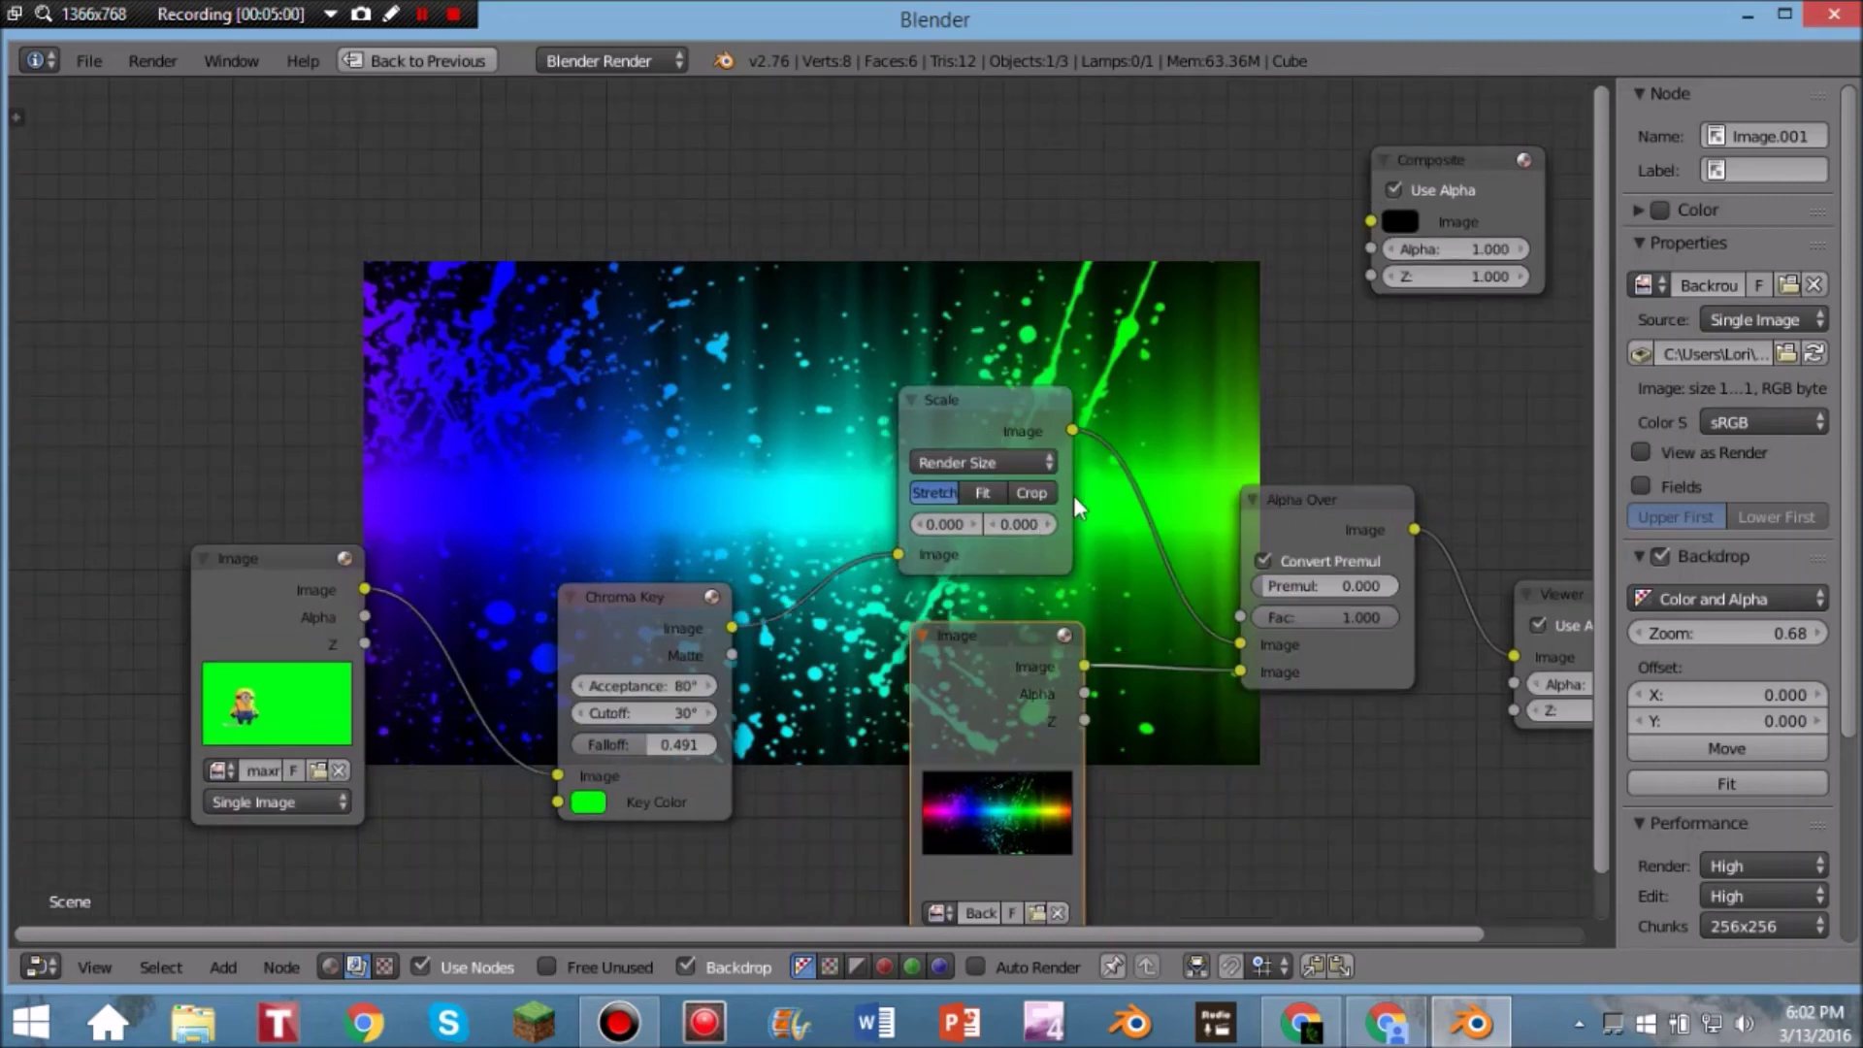
{"action": "scroll", "coordinate": [1073, 495], "scroll_direction": "down", "scroll_amount": 1}
{"action": "key", "text": "ctrl+z"}
{"action": "key", "text": "ctrl+z"}
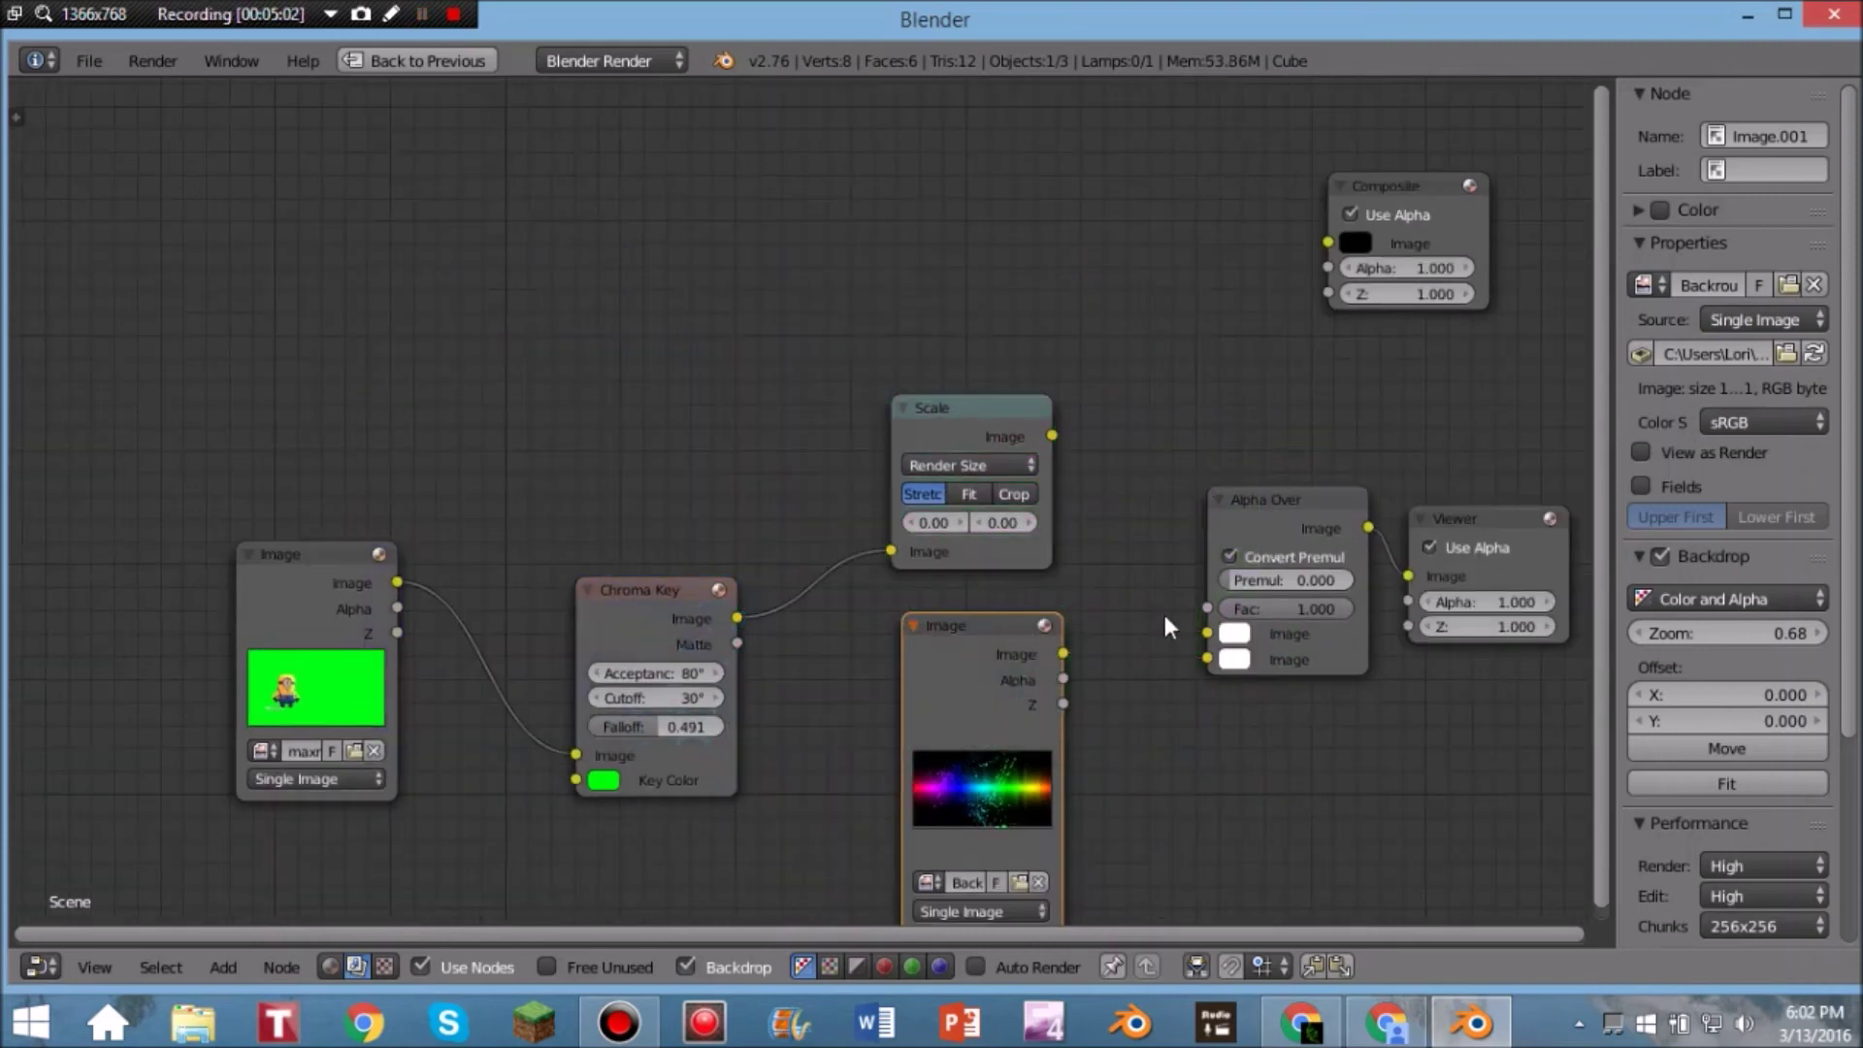
Step: Connect the background Image node to Alpha Over's first Image input and the Scale node's output to its second Image input
{"action": "left_click_drag", "start_coordinate": [1064, 655], "coordinate": [1204, 658]}
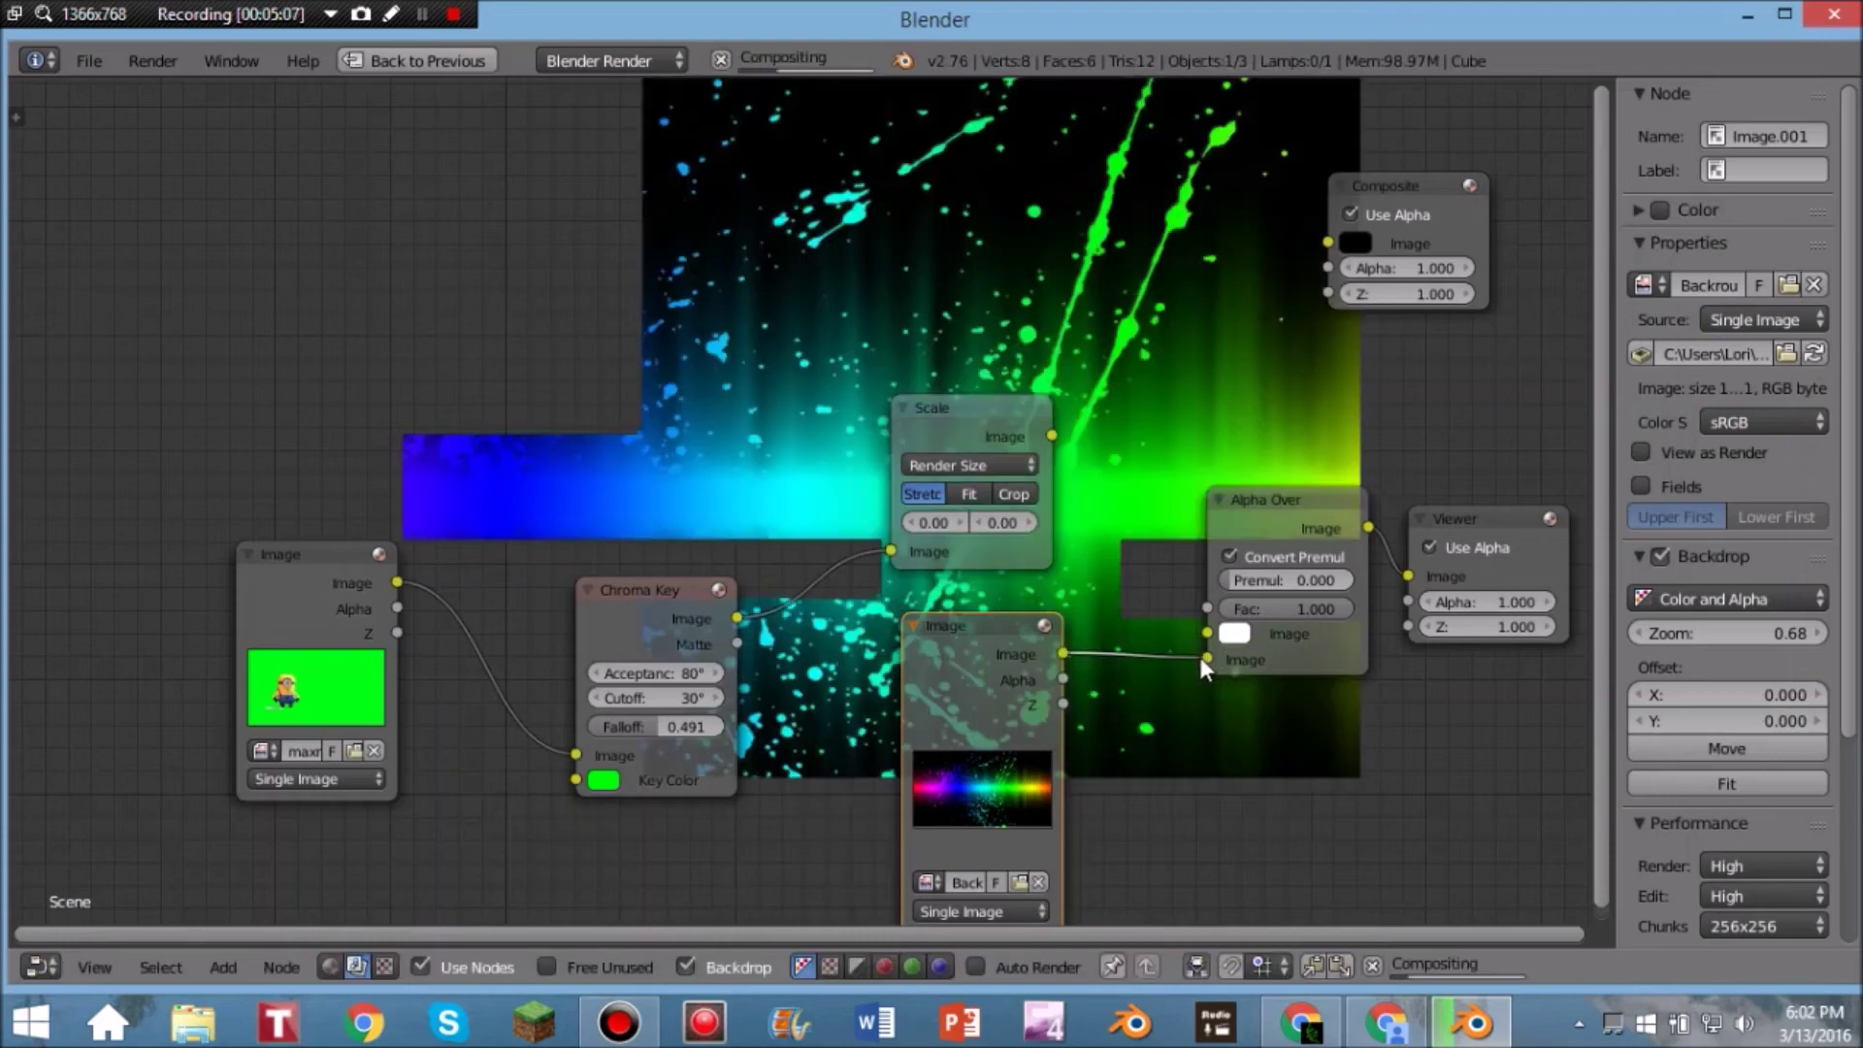
{"action": "mouse_move", "coordinate": [1051, 435]}
{"action": "left_mouse_down"}
{"action": "mouse_move", "coordinate": [1145, 544]}
{"action": "mouse_move", "coordinate": [1201, 650]}
{"action": "mouse_move", "coordinate": [1194, 632]}
{"action": "left_mouse_up"}
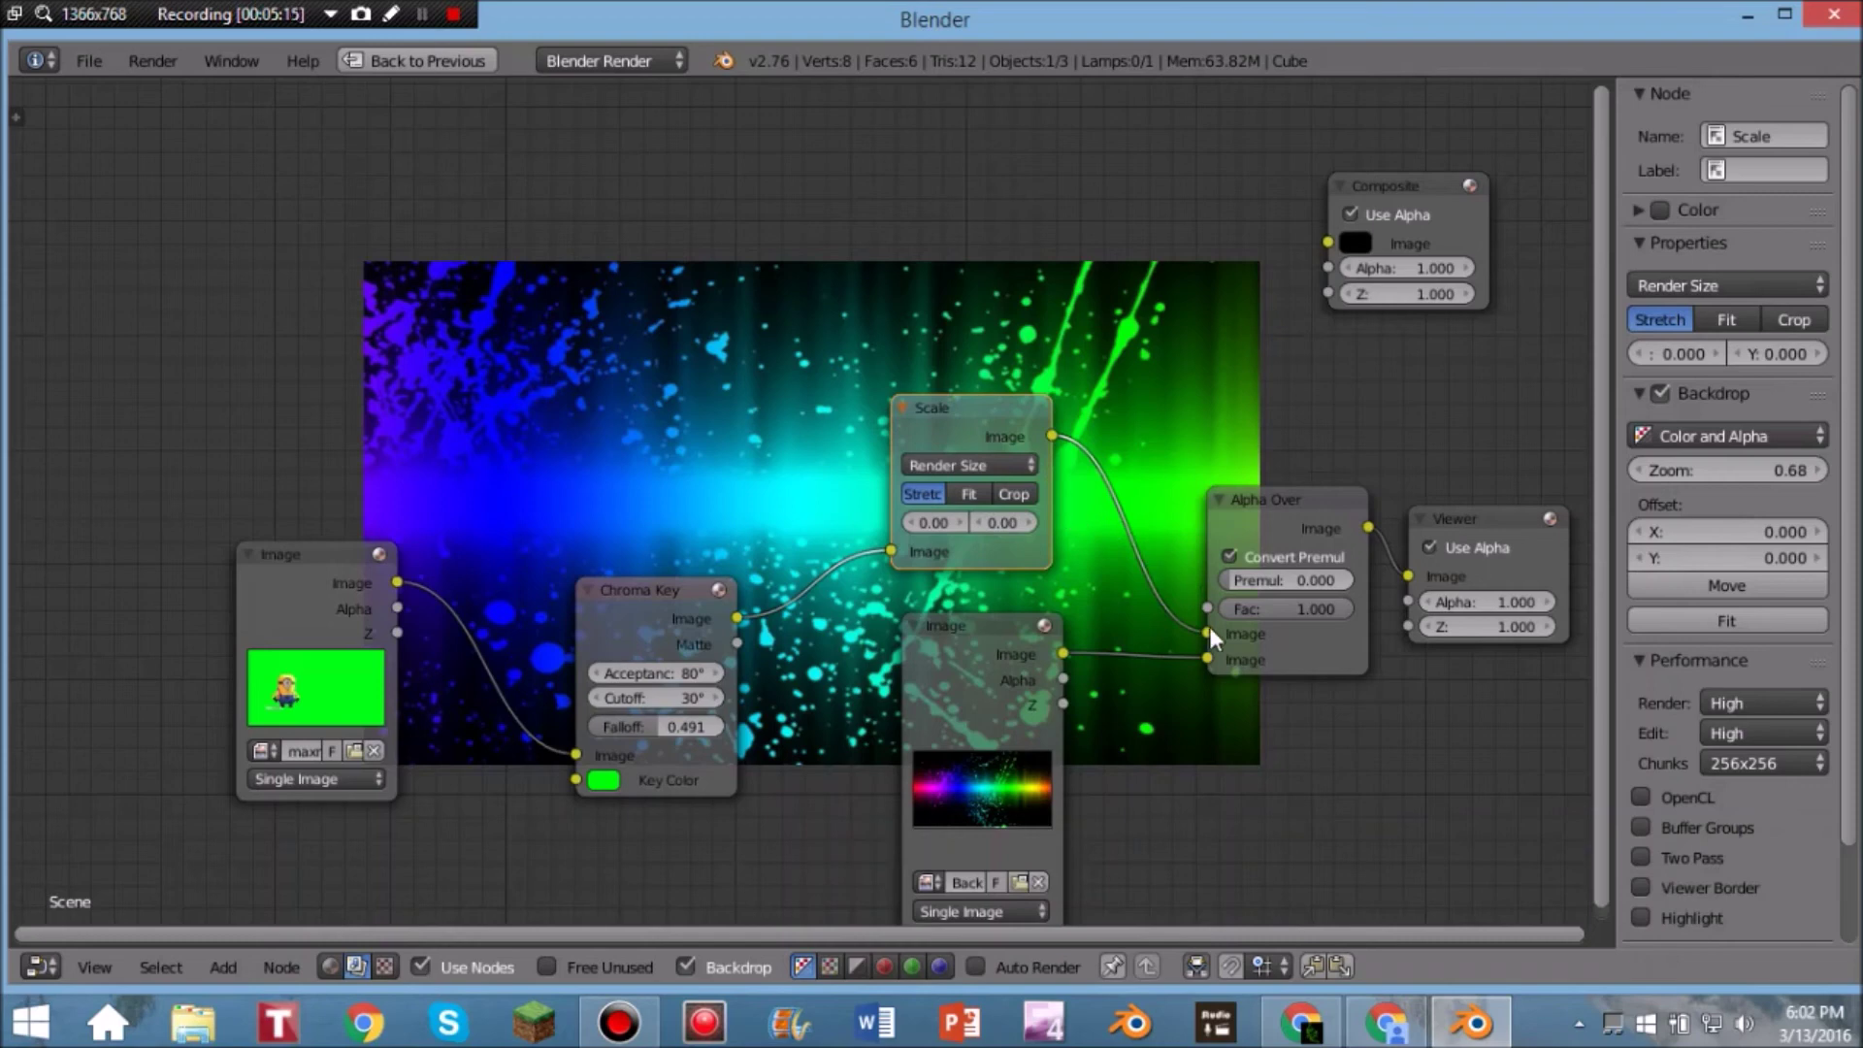
{"action": "mouse_move", "coordinate": [1208, 632]}
{"action": "left_mouse_down"}
{"action": "mouse_move", "coordinate": [1232, 601]}
{"action": "mouse_move", "coordinate": [1133, 481]}
{"action": "mouse_move", "coordinate": [1082, 454]}
{"action": "mouse_move", "coordinate": [1215, 706]}
{"action": "mouse_move", "coordinate": [1137, 642]}
{"action": "mouse_move", "coordinate": [1174, 609]}
{"action": "mouse_move", "coordinate": [1207, 633]}
{"action": "left_mouse_up"}
{"action": "left_click_drag", "start_coordinate": [1052, 436], "coordinate": [1208, 659]}
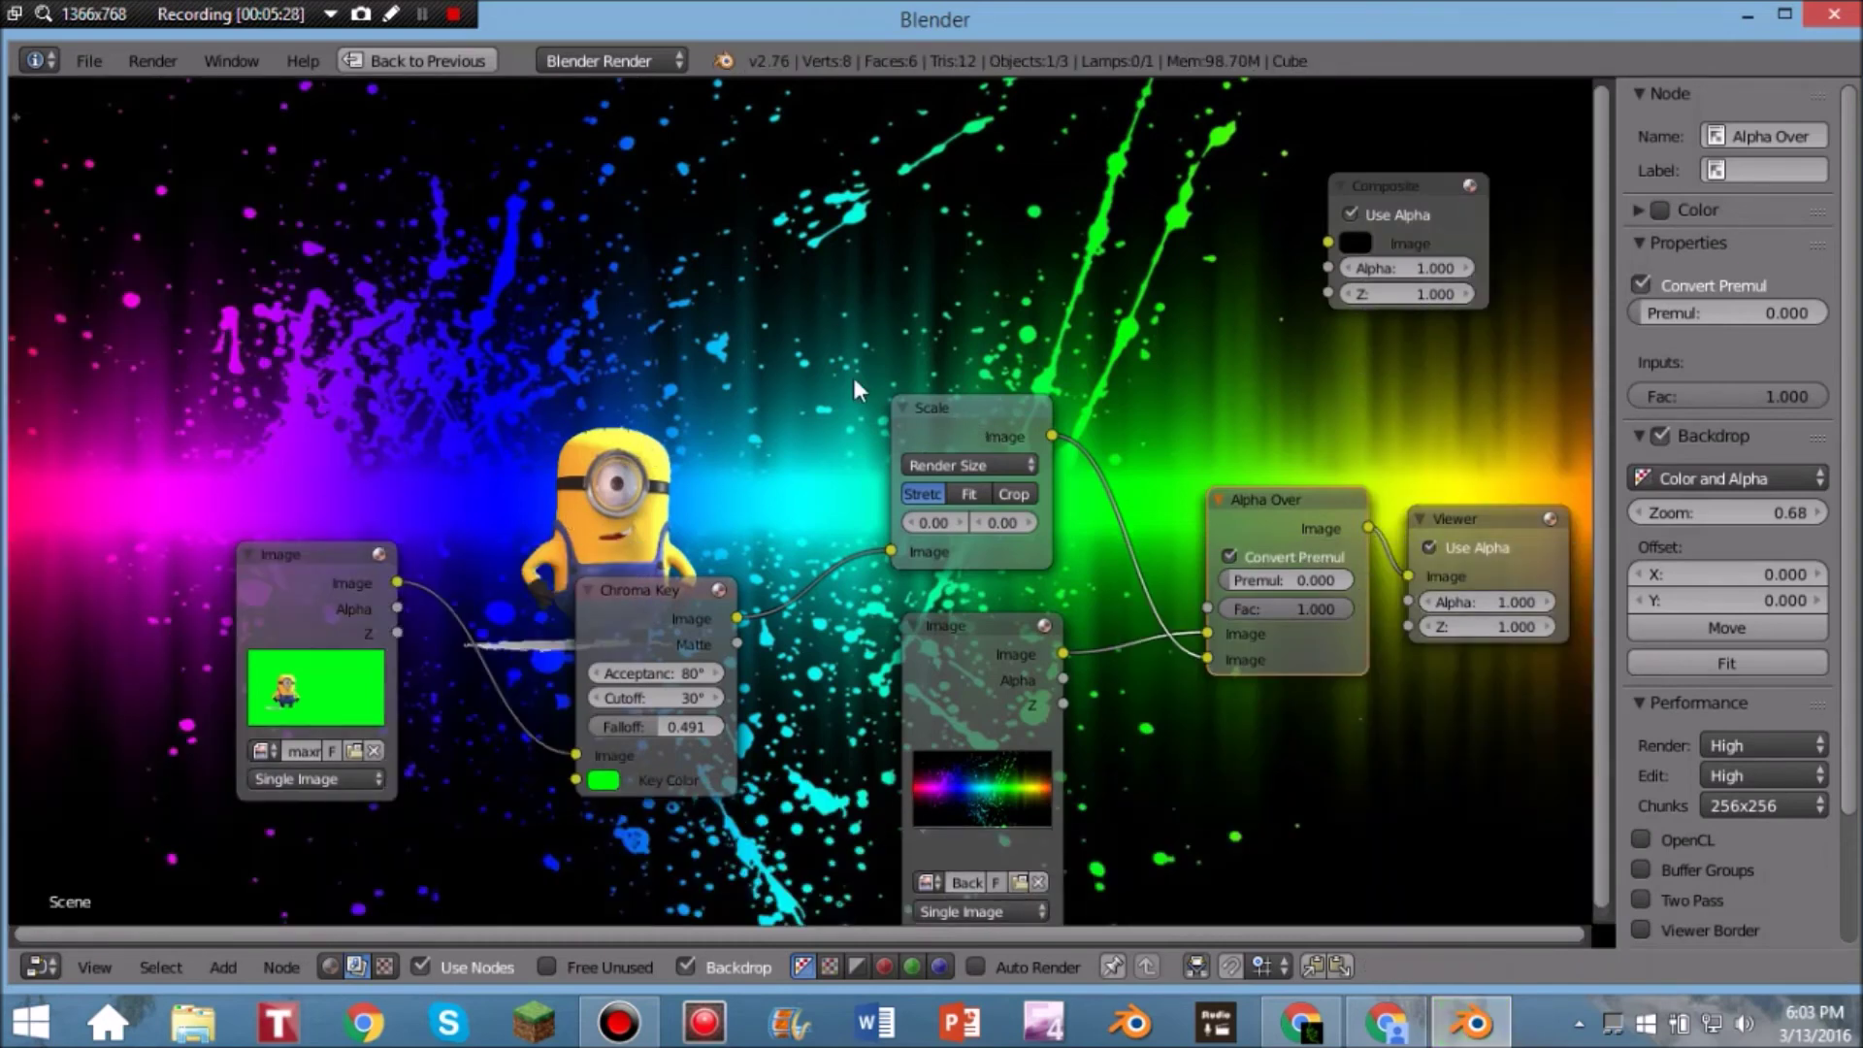
Step: Disconnect and delete the Viewer node, then connect Alpha Over's Image output to the Composite node placed beside it
{"action": "key", "text": "ctrl+Up"}
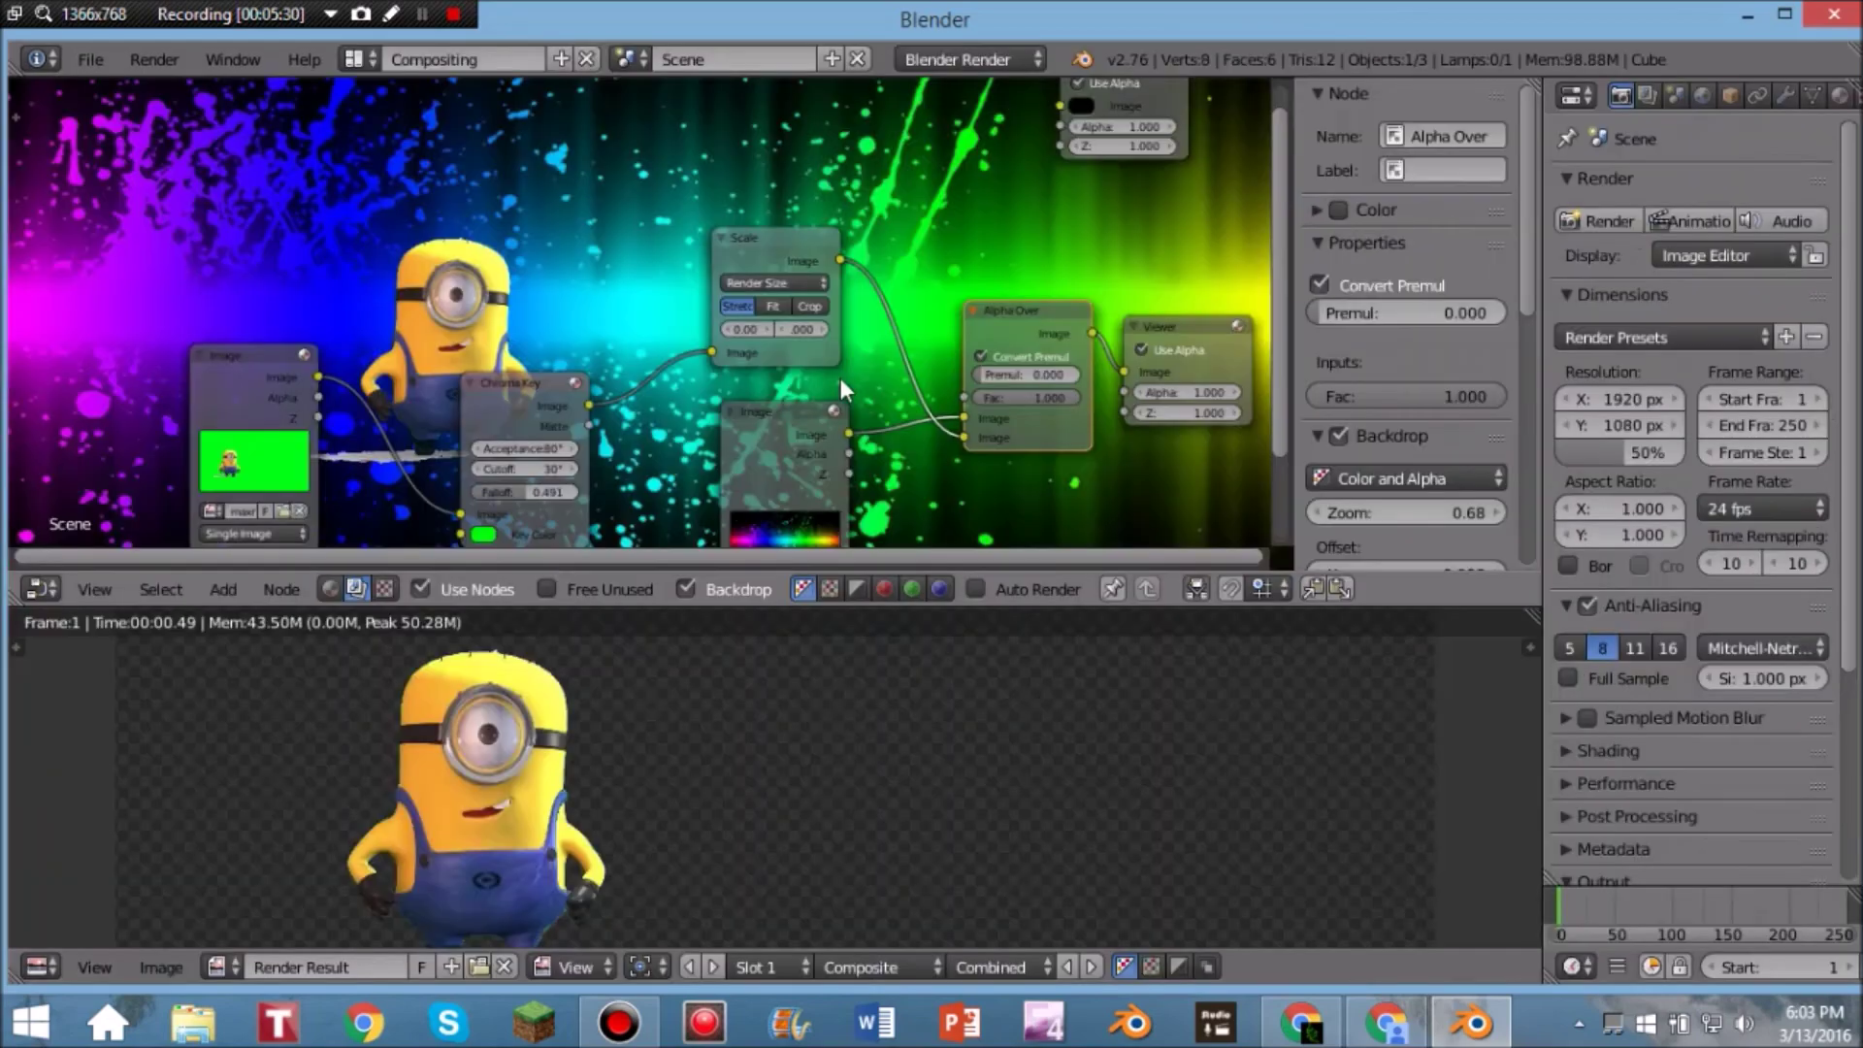
{"action": "key", "text": "ctrl+Up"}
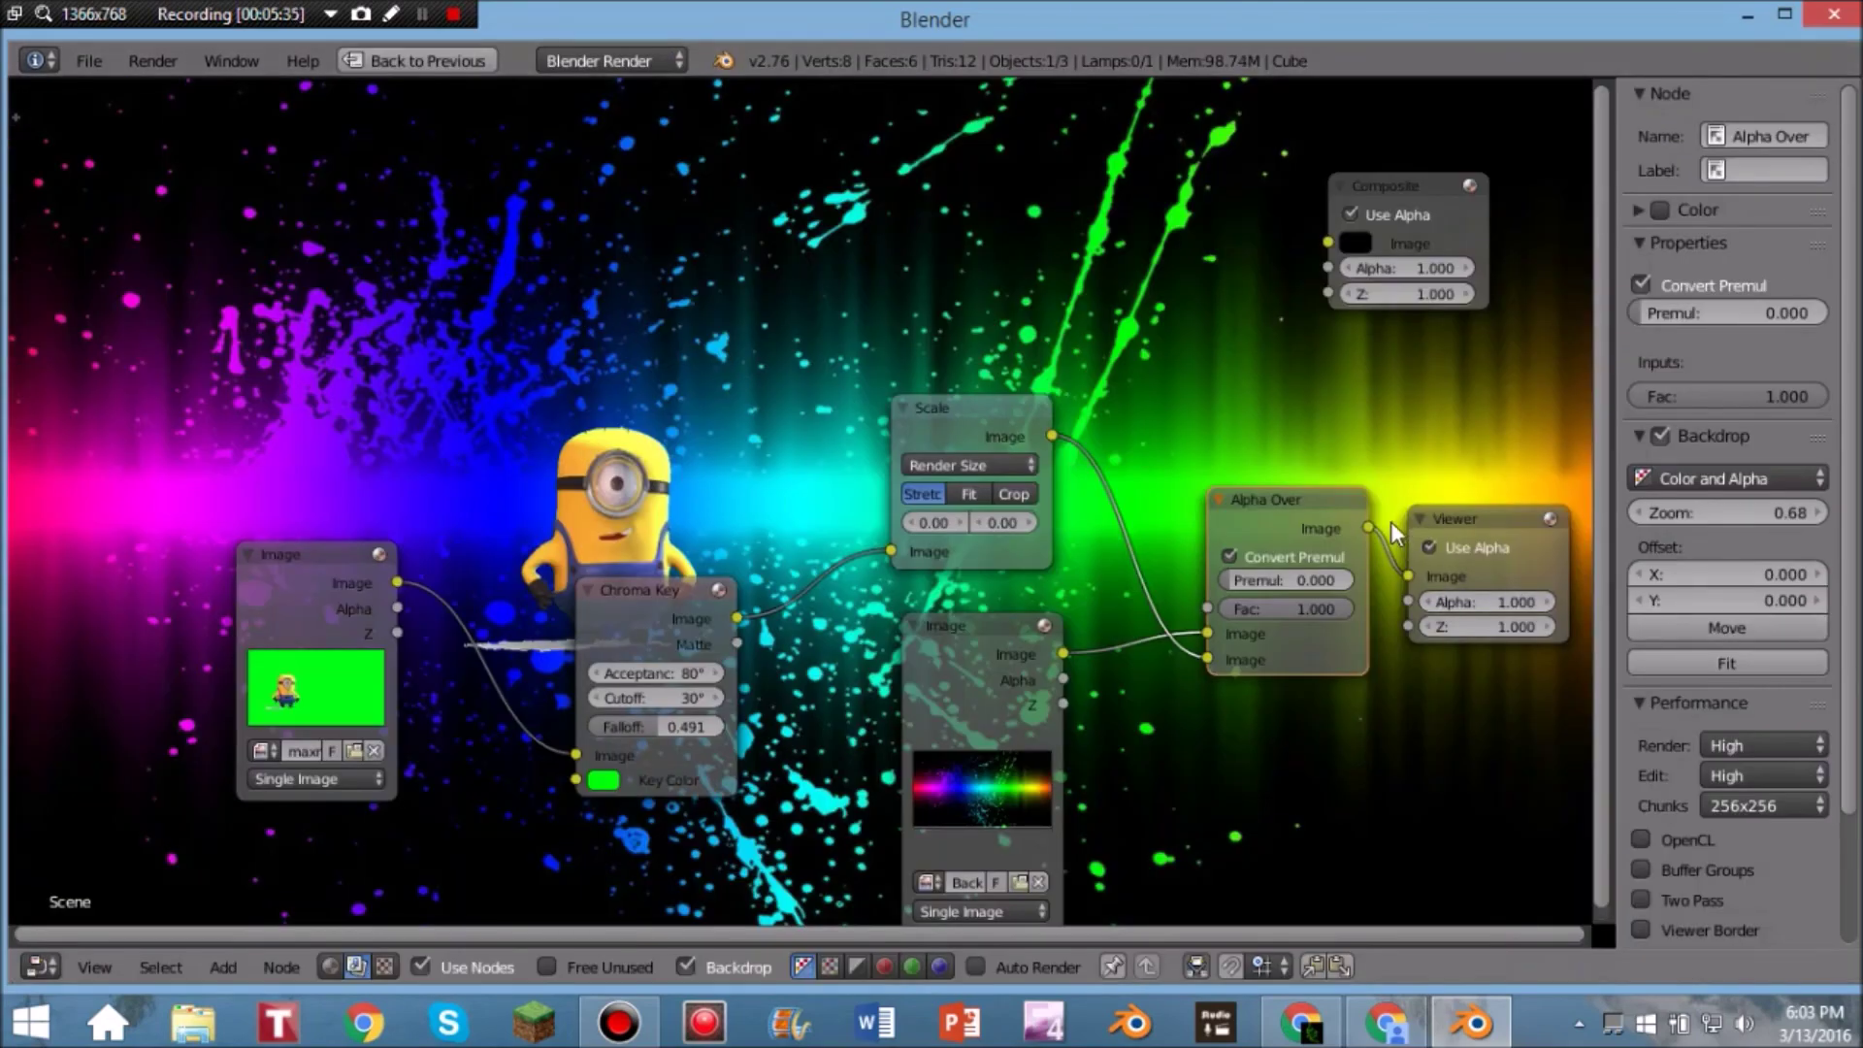
{"action": "right_click_drag", "start_coordinate": [1403, 512], "coordinate": [1390, 563], "text": "ctrl"}
{"action": "mouse_move", "coordinate": [1469, 522]}
{"action": "left_mouse_down"}
{"action": "mouse_move", "coordinate": [1176, 315]}
{"action": "mouse_move", "coordinate": [573, 138]}
{"action": "mouse_move", "coordinate": [544, 148]}
{"action": "left_mouse_up"}
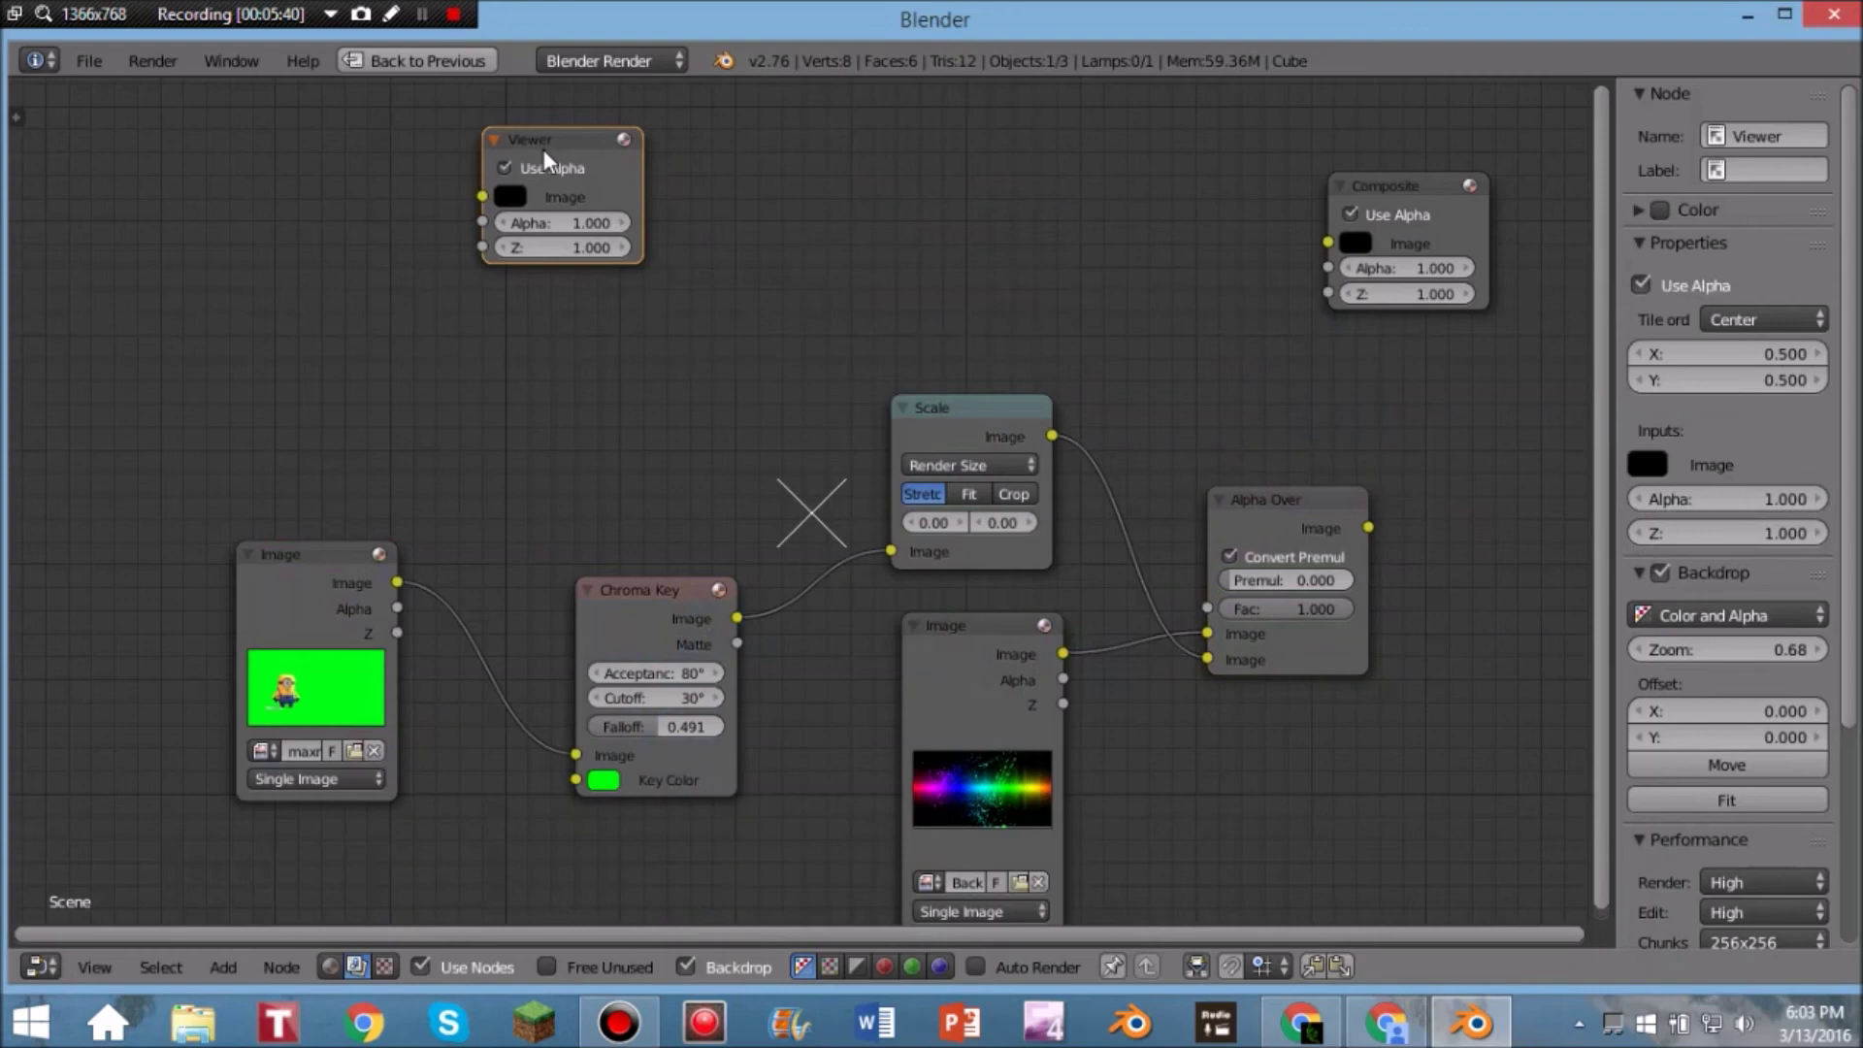
{"action": "key", "text": "x"}
{"action": "left_click_drag", "start_coordinate": [1377, 195], "coordinate": [1488, 496]}
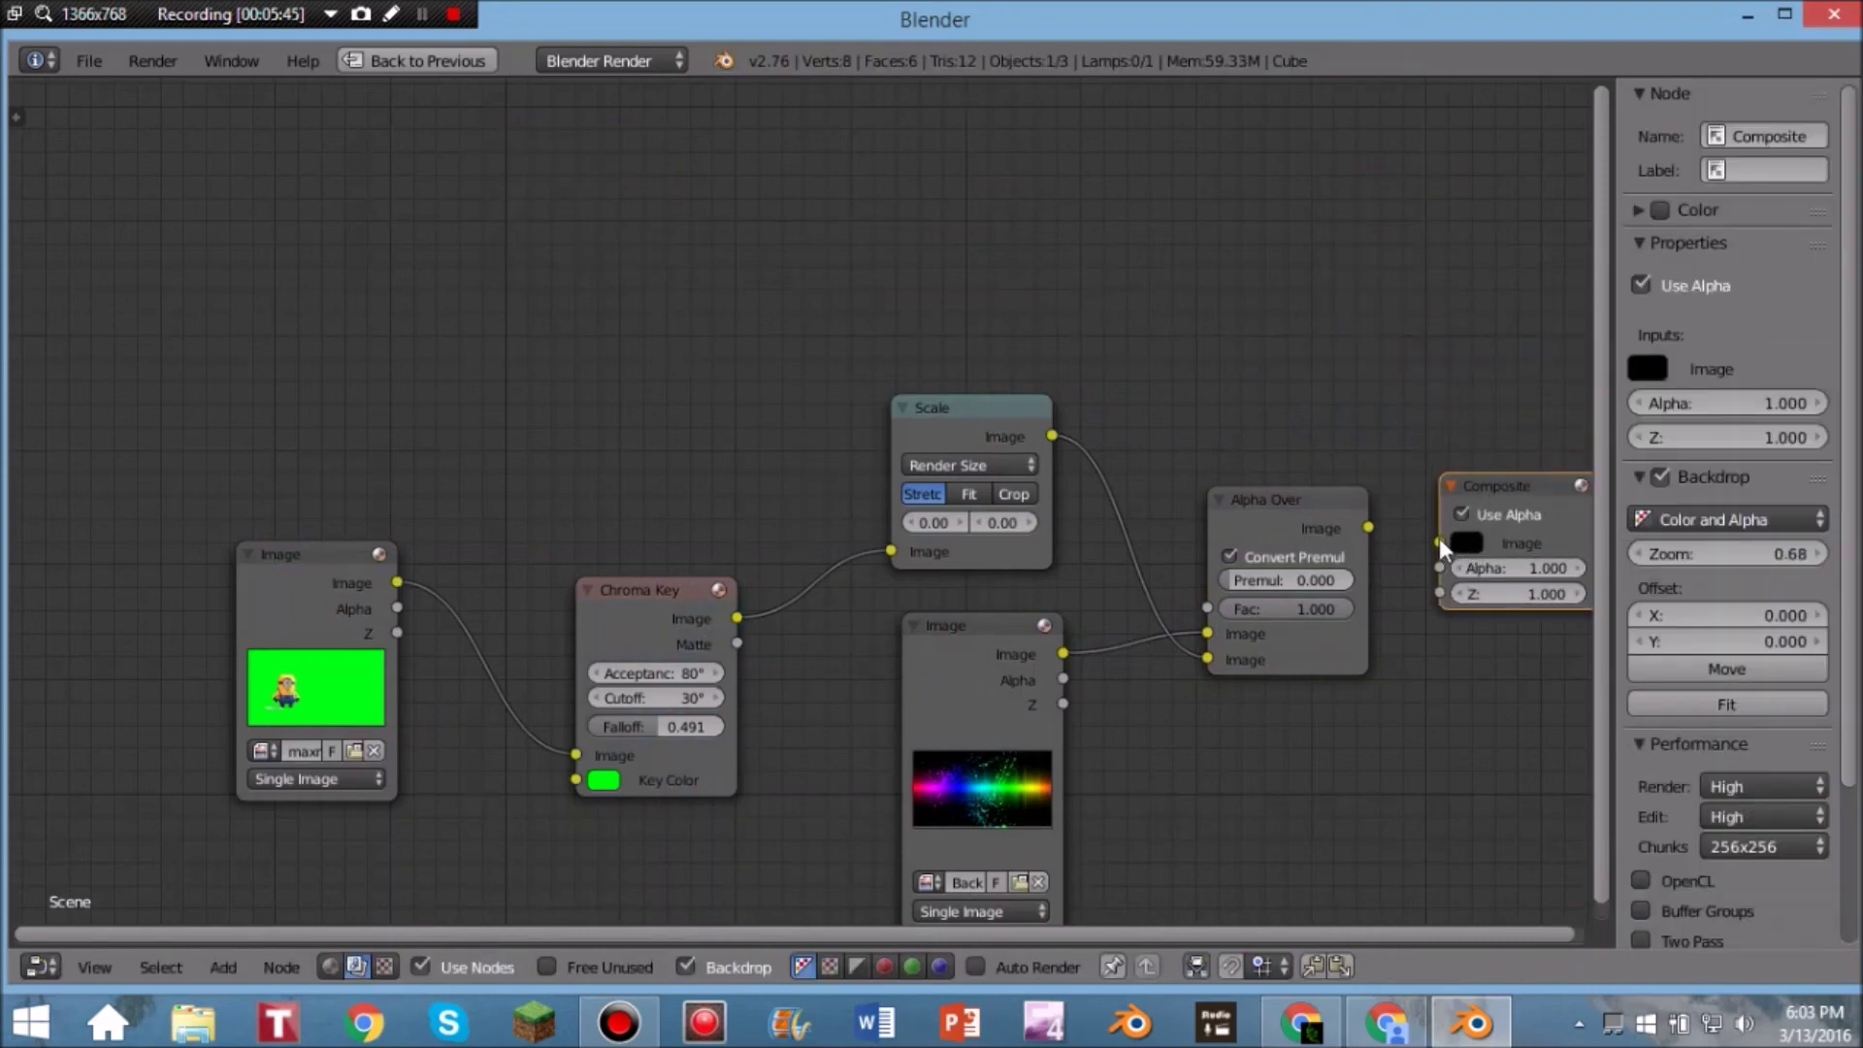
{"action": "left_click_drag", "start_coordinate": [1446, 538], "coordinate": [1370, 524]}
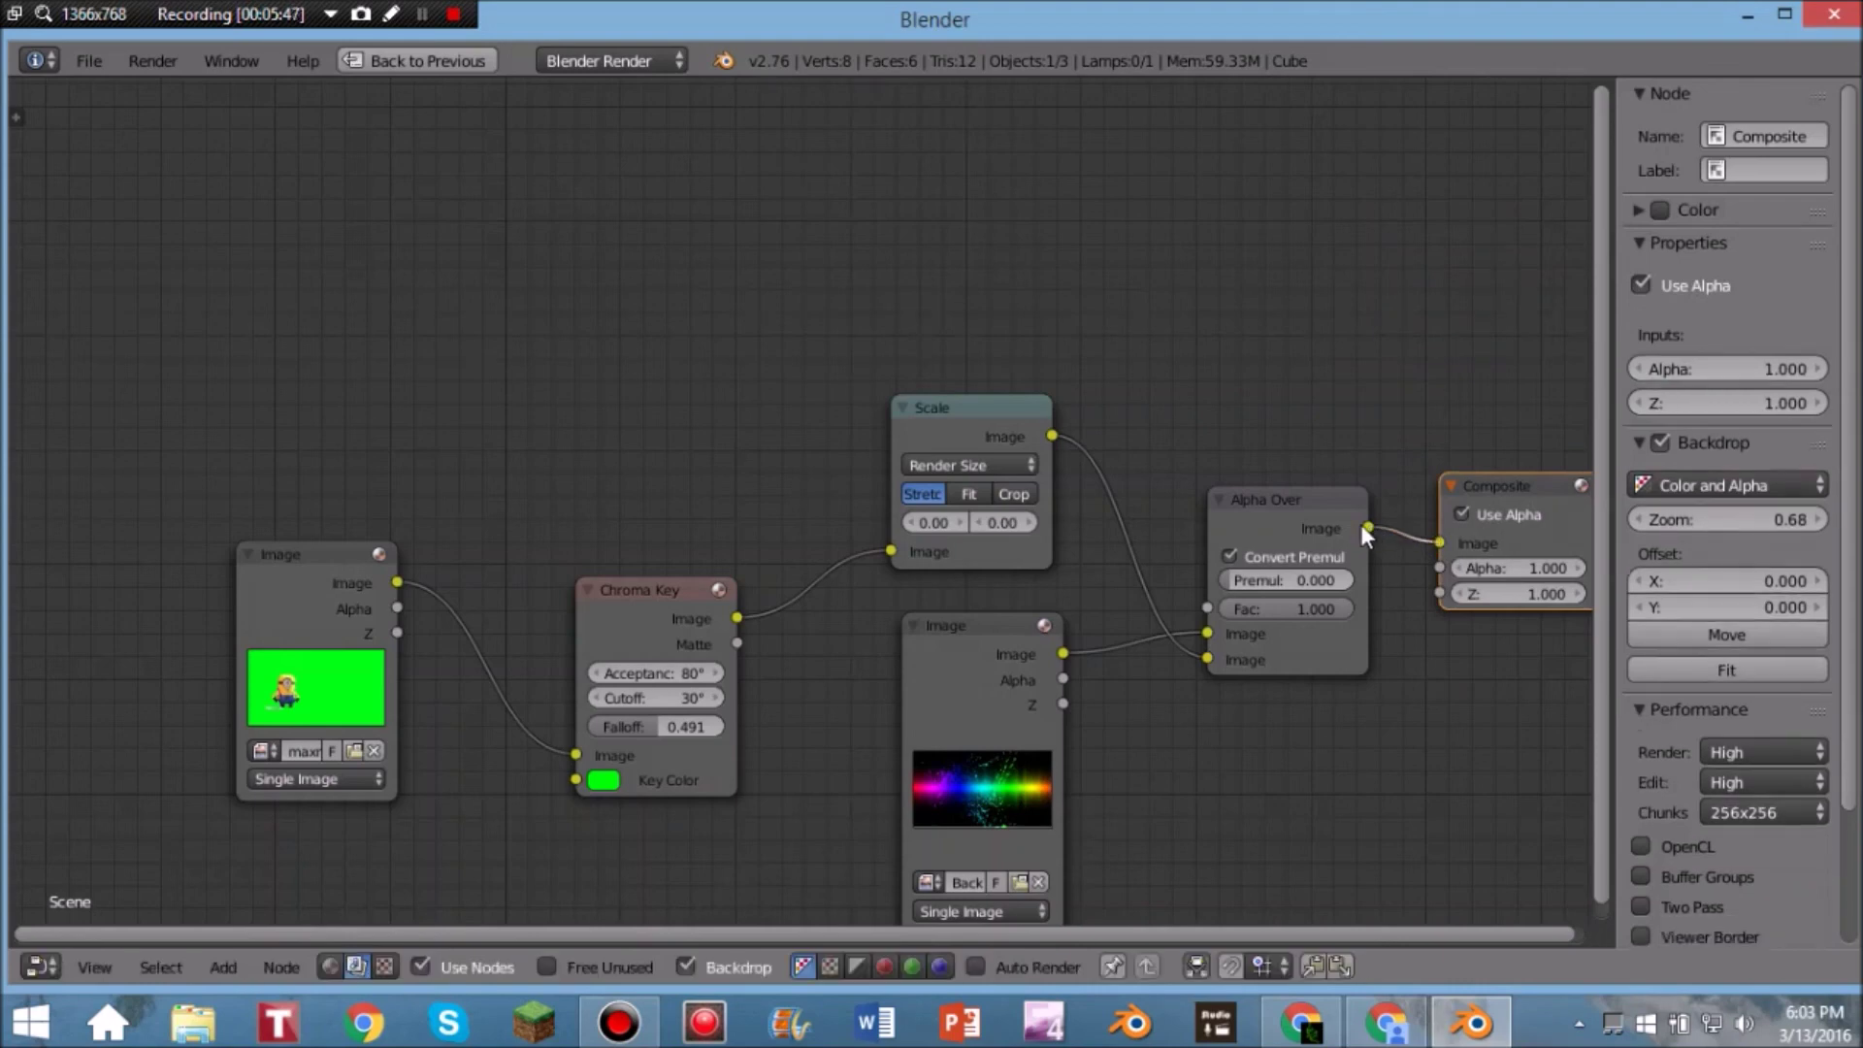
Step: Restore the split Compositing layout, render the composite and inspect the whole result in the image editor
{"action": "key", "text": "ctrl+Up"}
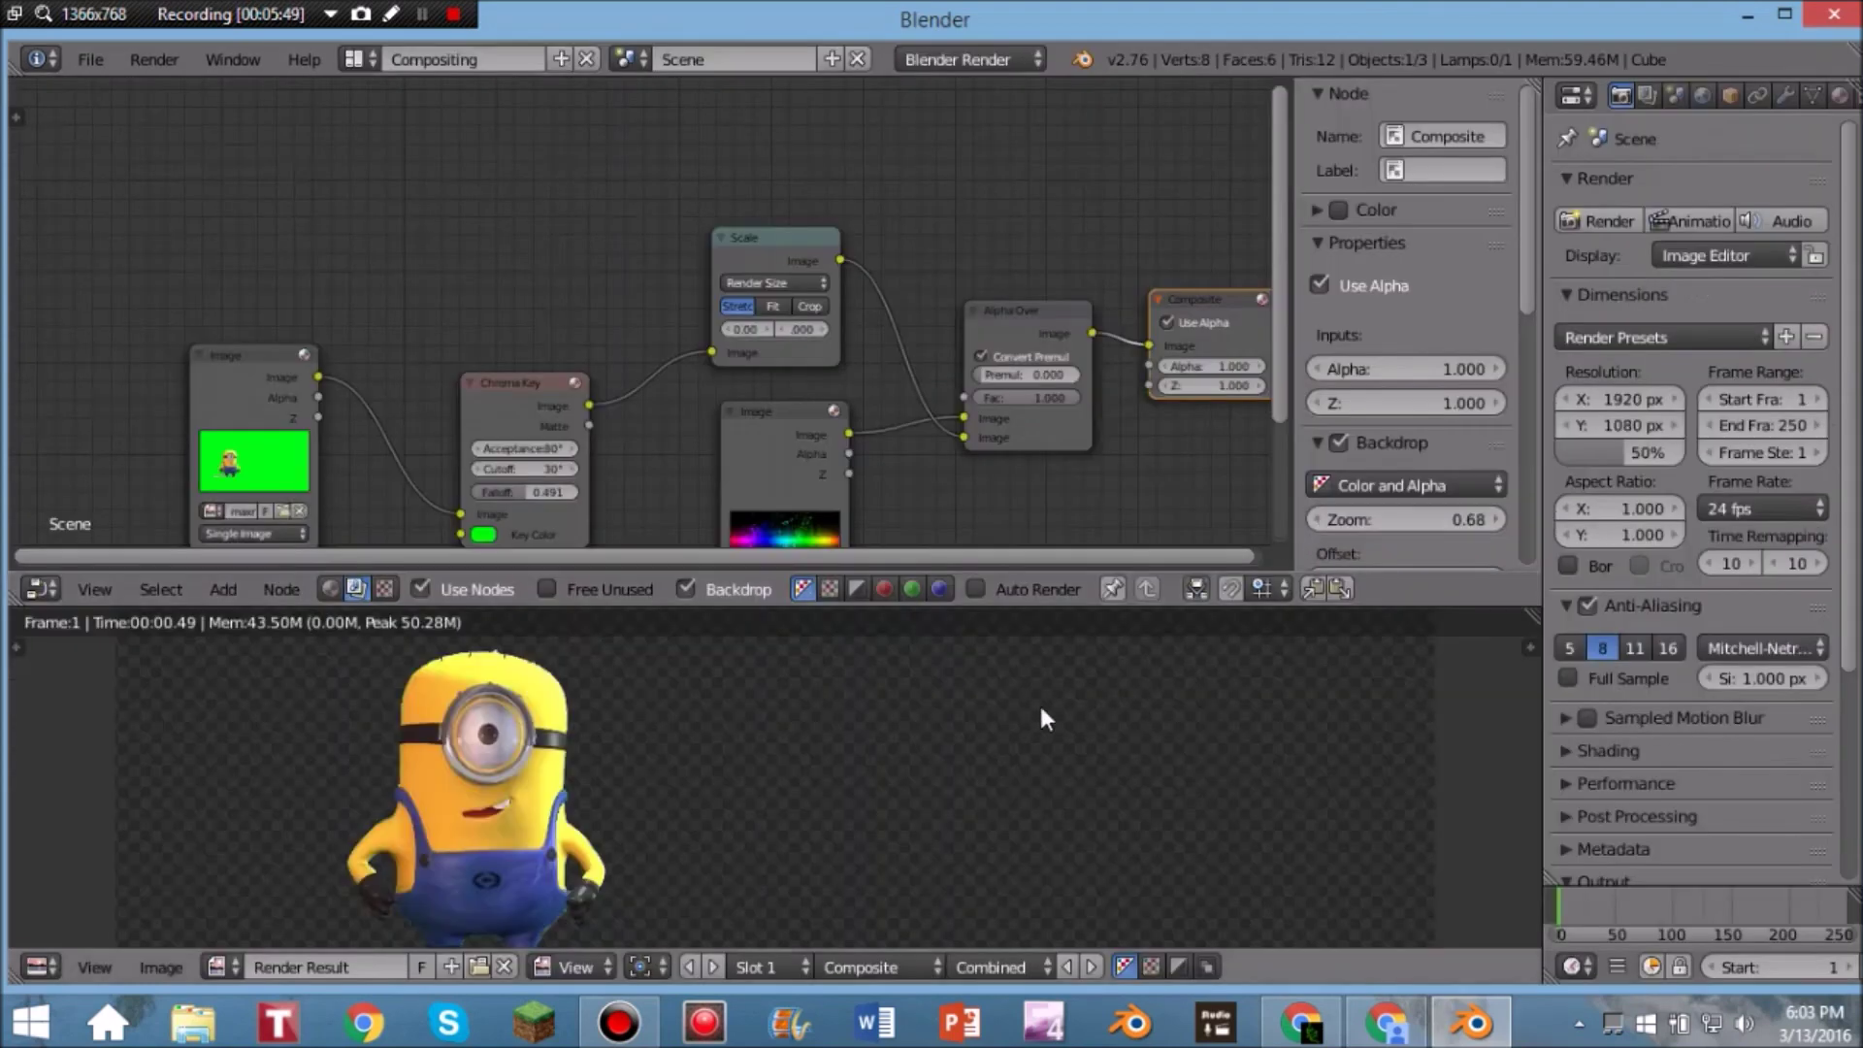
{"action": "key", "text": "F12"}
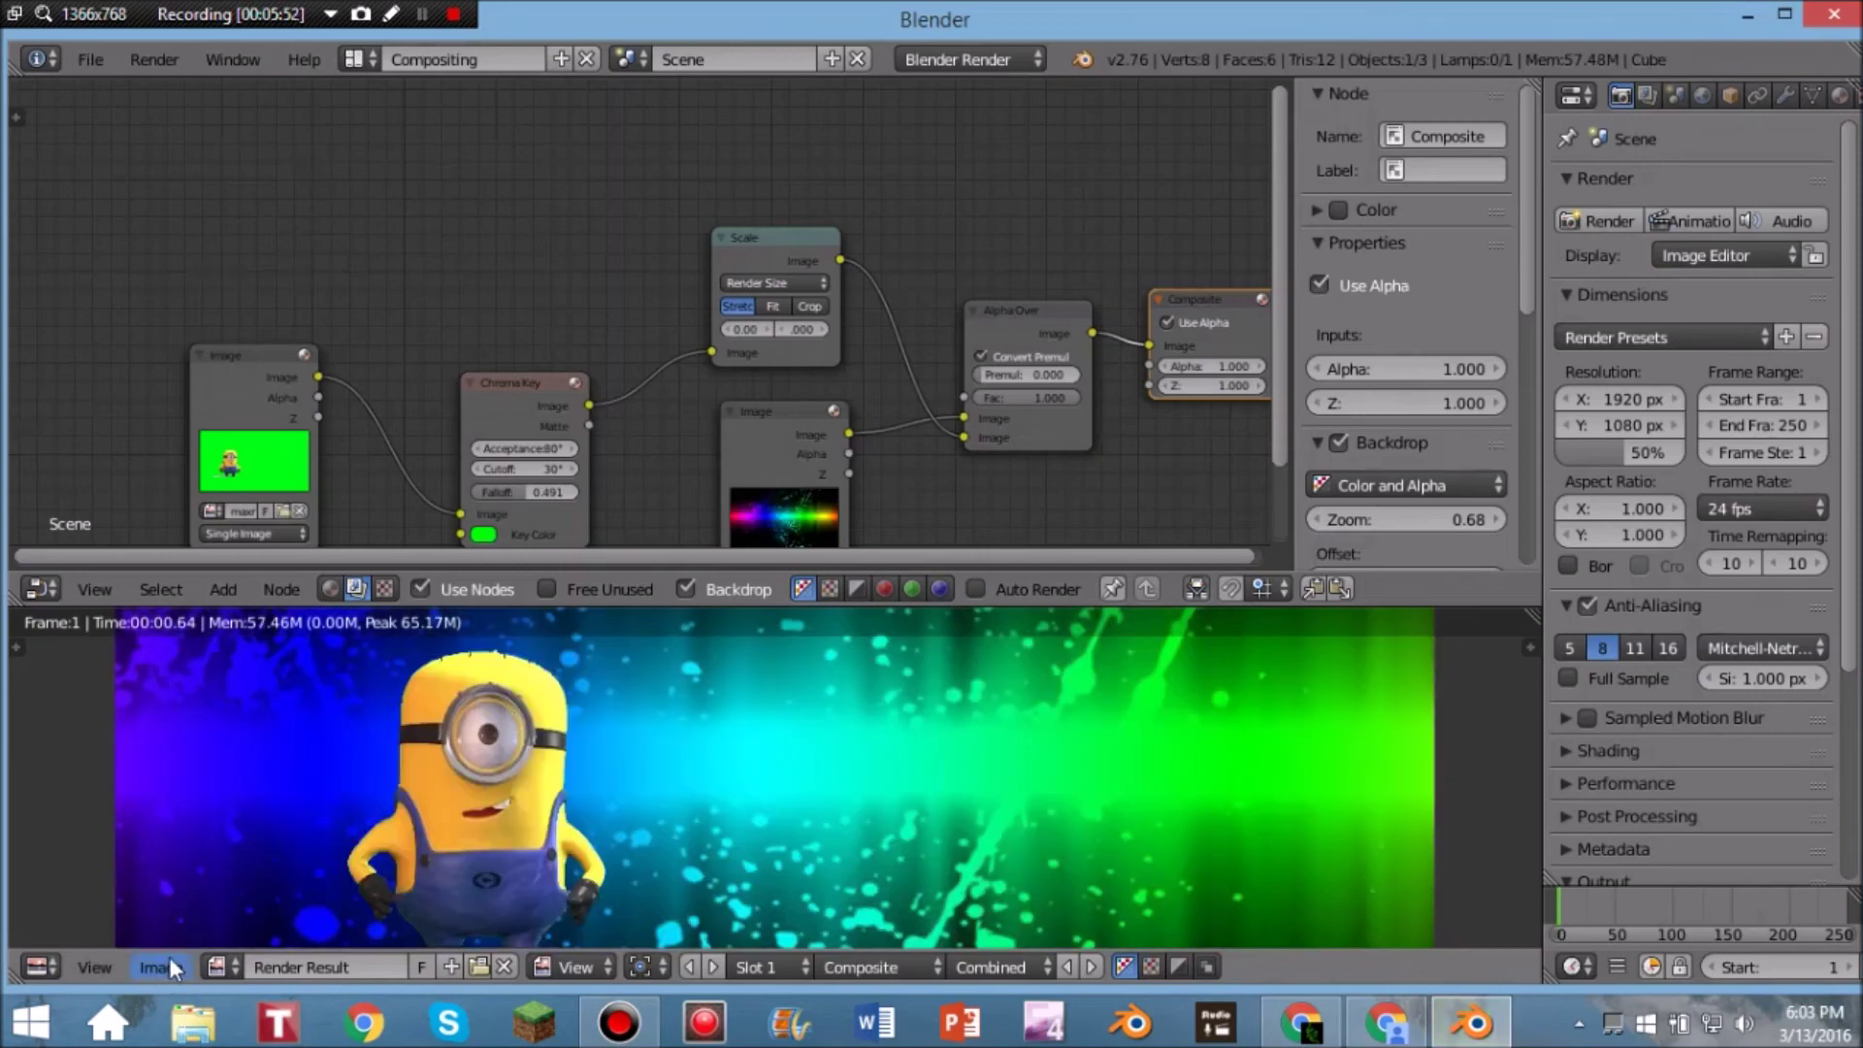
{"action": "left_click", "coordinate": [167, 959]}
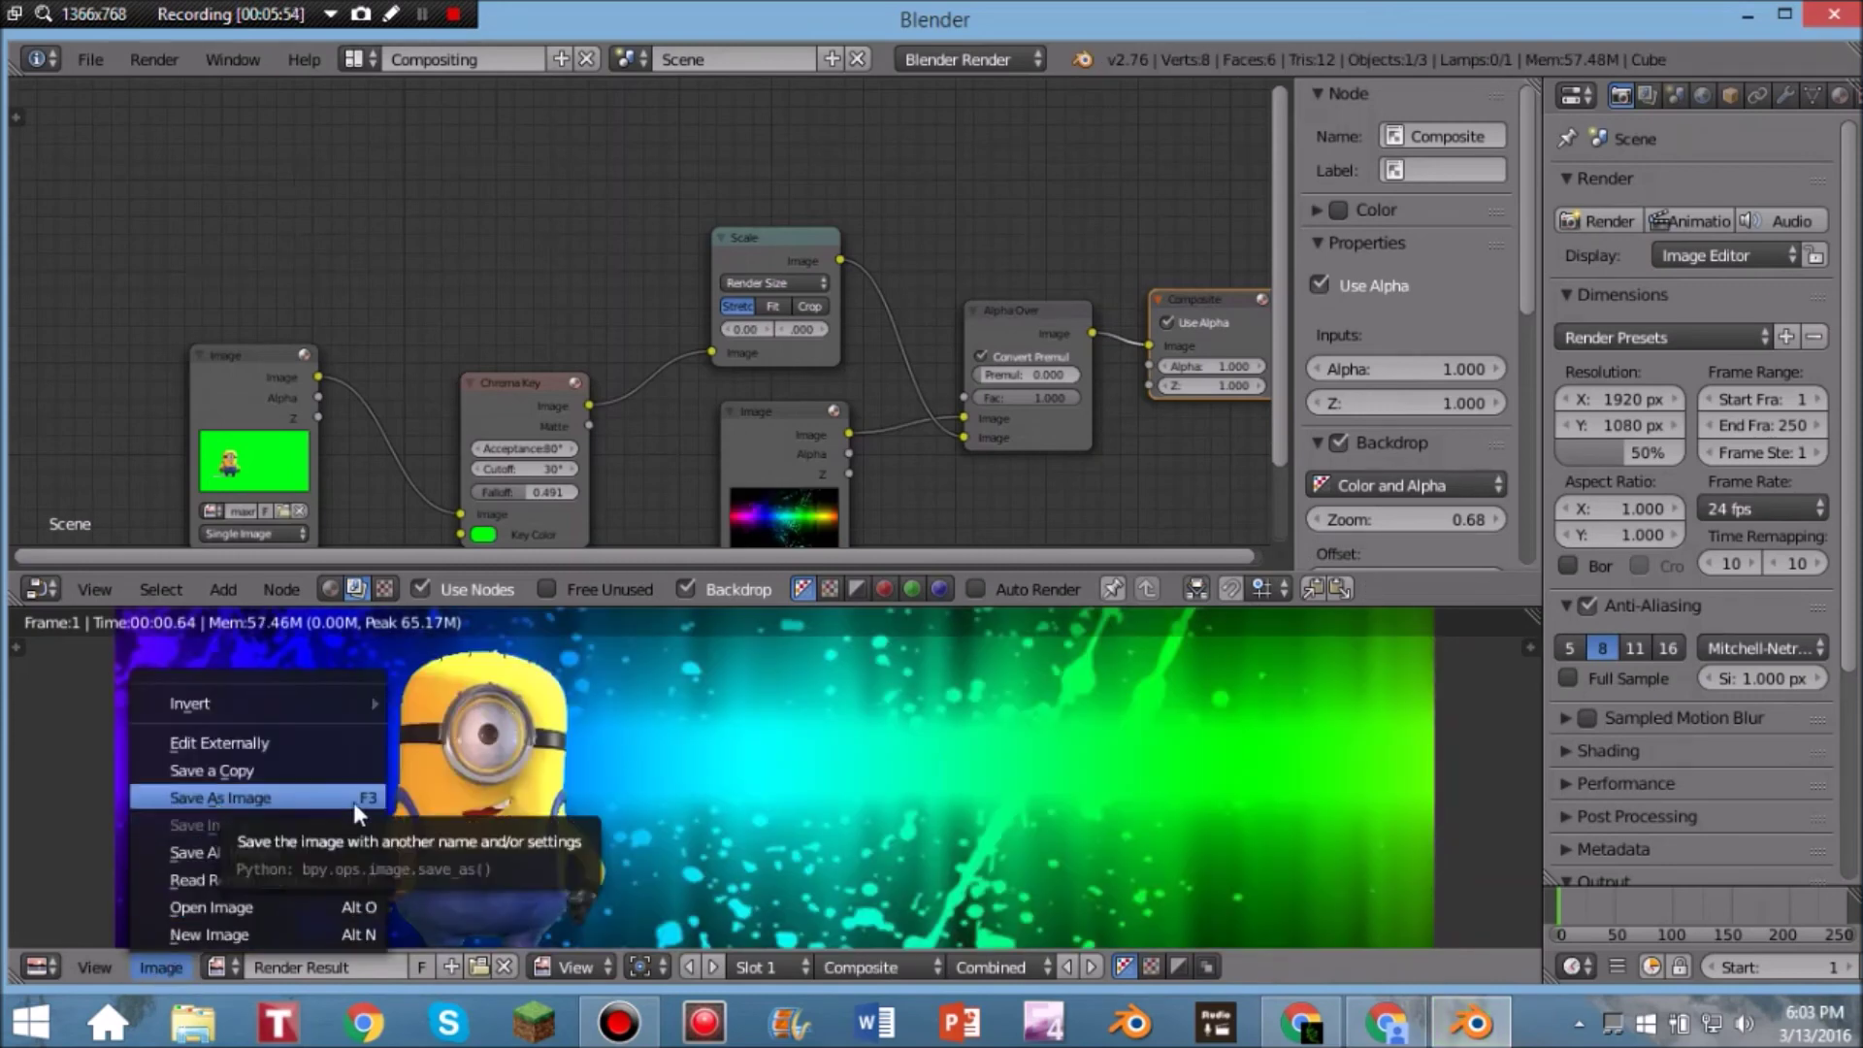
{"action": "scroll", "coordinate": [690, 726], "scroll_direction": "down", "scroll_amount": 3}
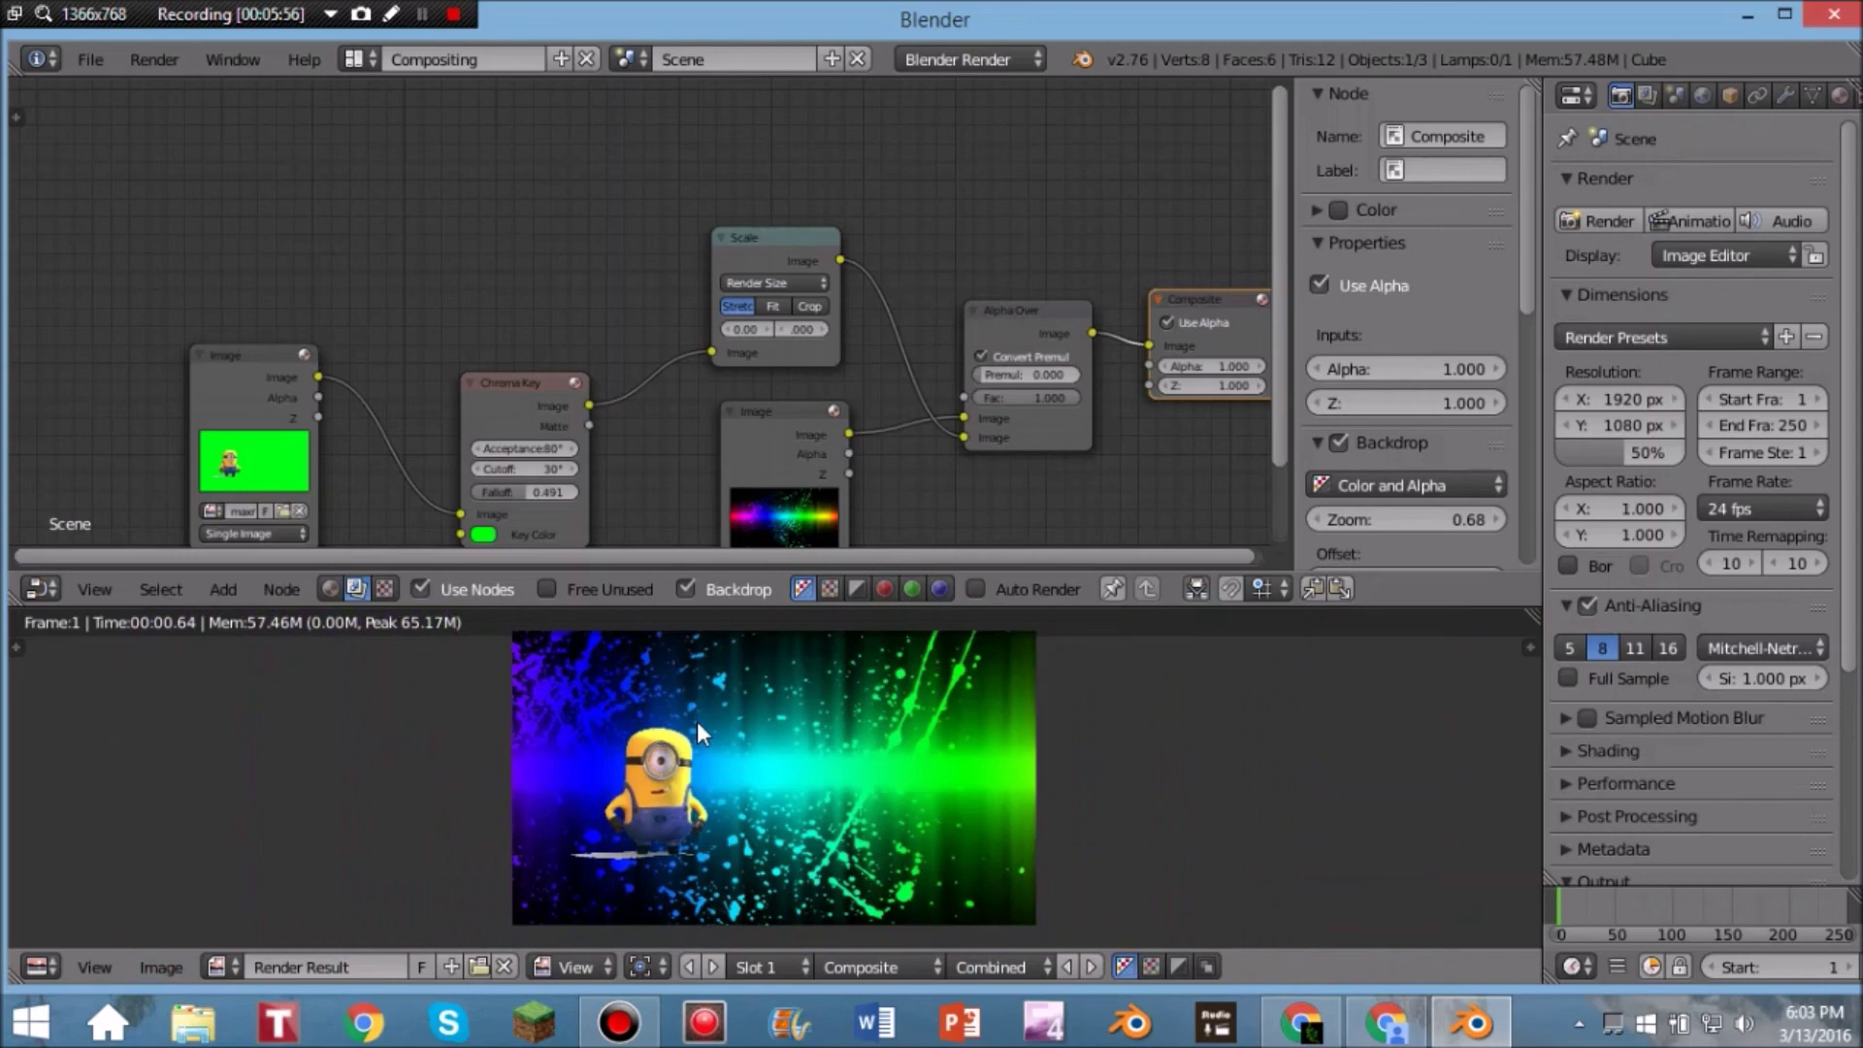
{"action": "scroll", "coordinate": [696, 720], "scroll_direction": "up", "scroll_amount": 2}
{"action": "scroll", "coordinate": [690, 718], "scroll_direction": "up", "scroll_amount": 1}
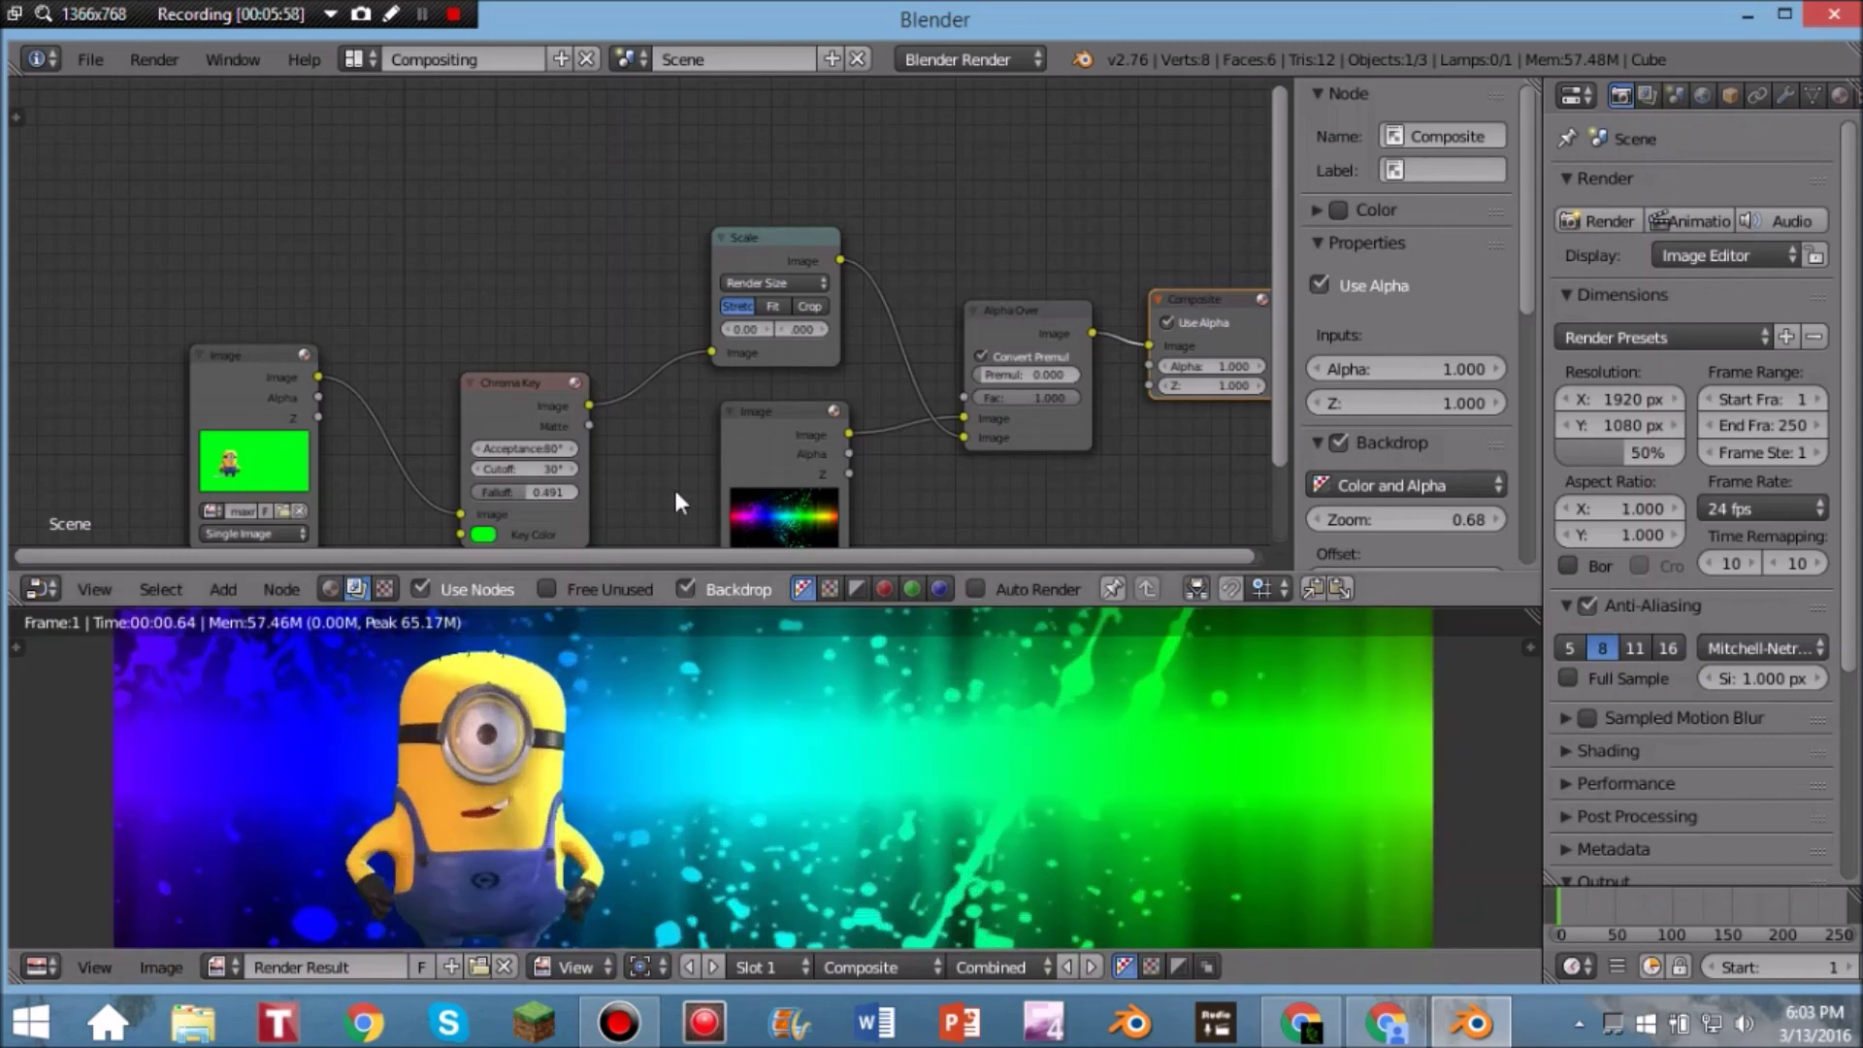